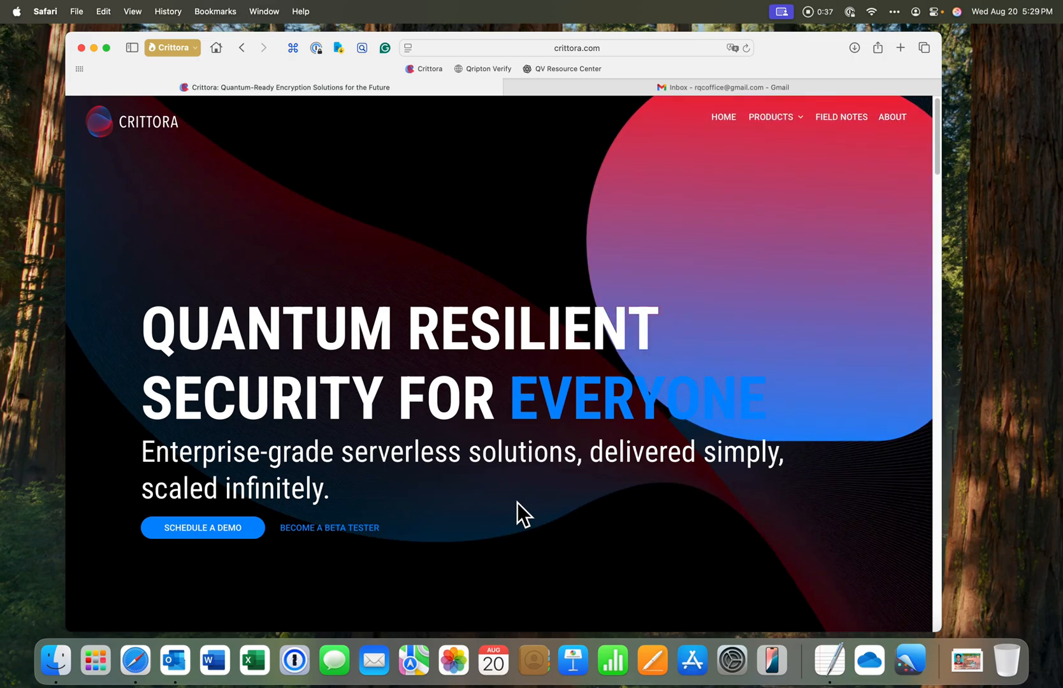
# Open the Qripton Verify site from the bookmarks and start the passwordless sign-in
pyautogui.press('super+Tab')
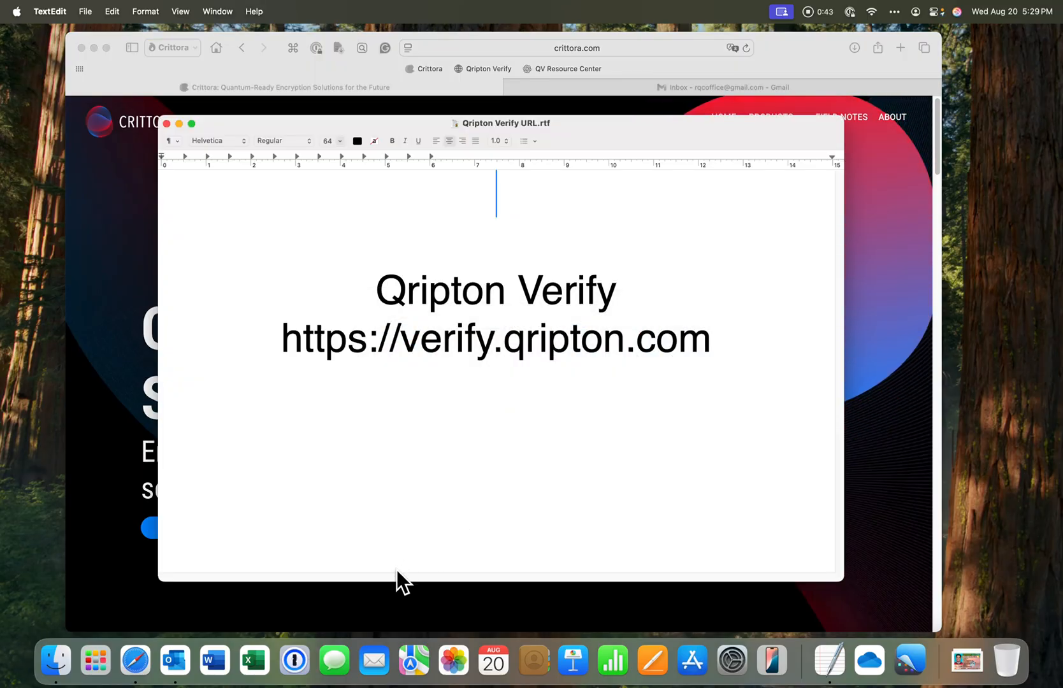
pyautogui.click(377, 600)
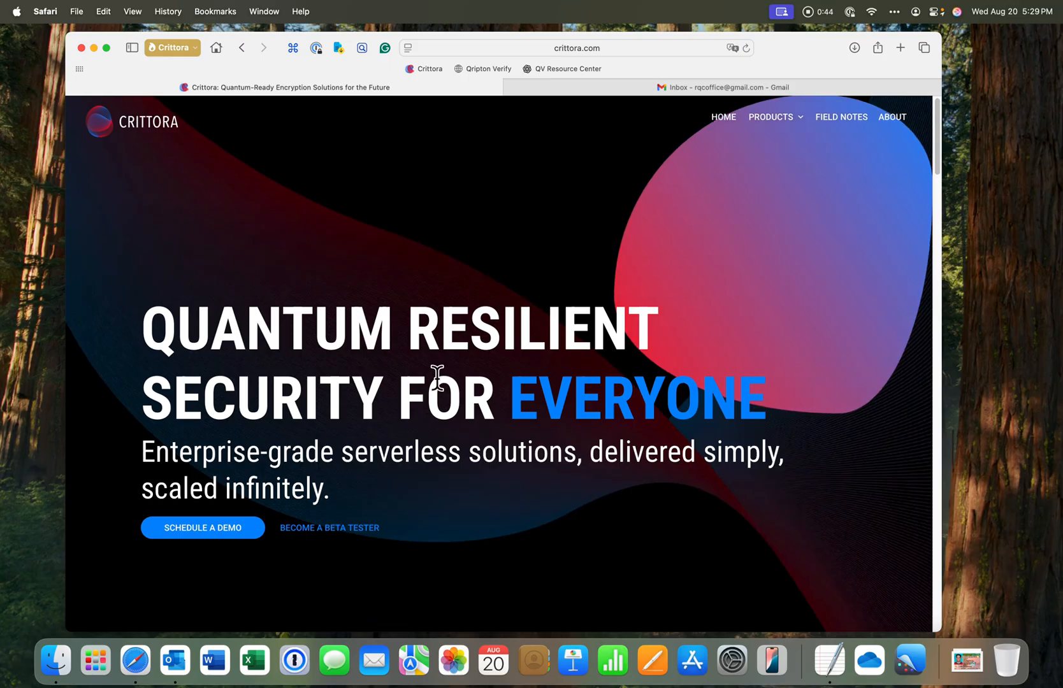
pyautogui.click(474, 65)
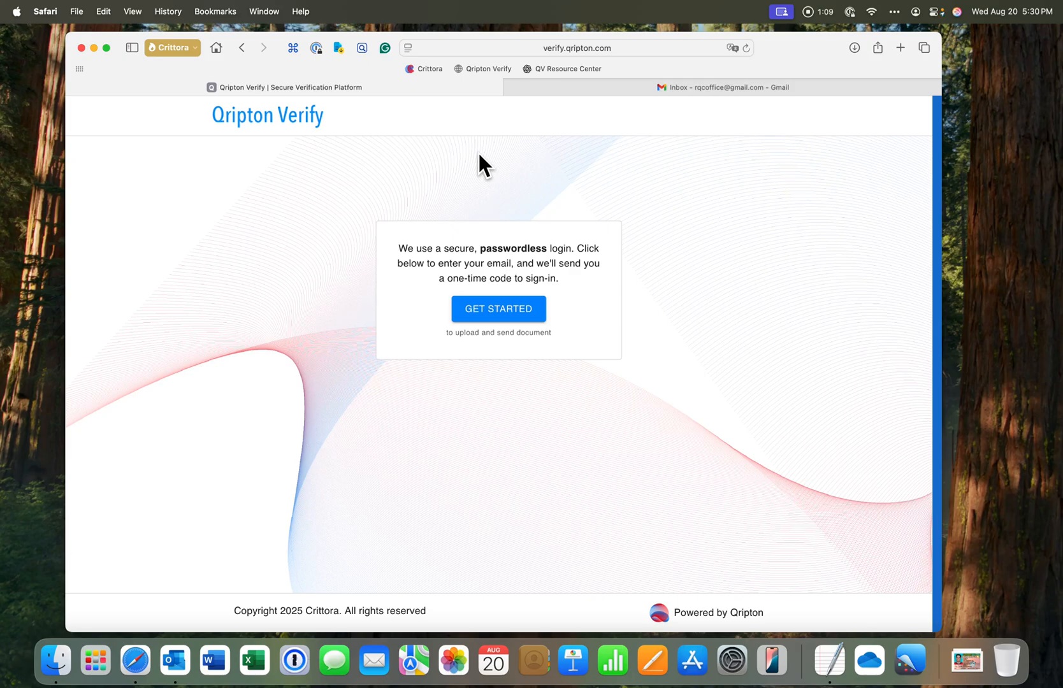
pyautogui.click(500, 311)
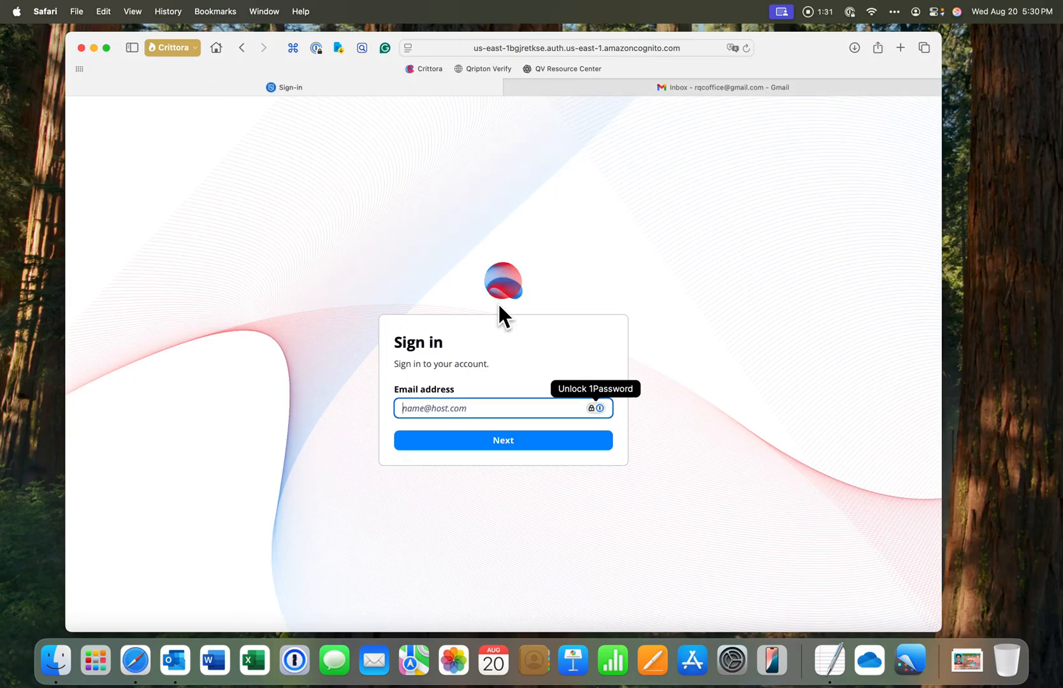
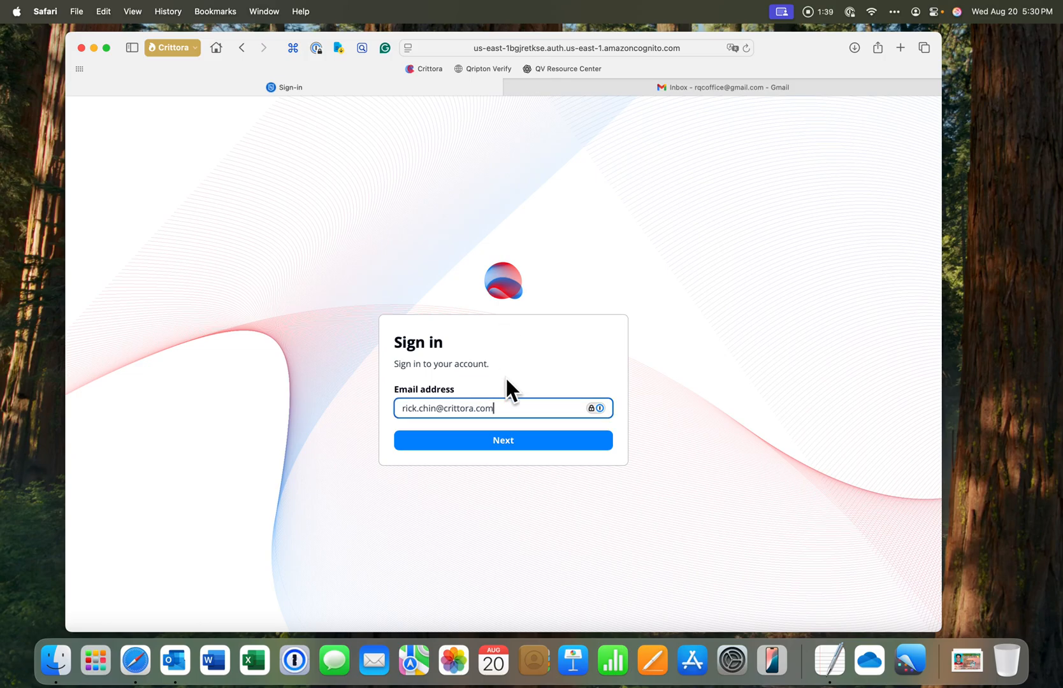
# Enter the account e-mail address on the sign-in page and continue
pyautogui.click(502, 440)
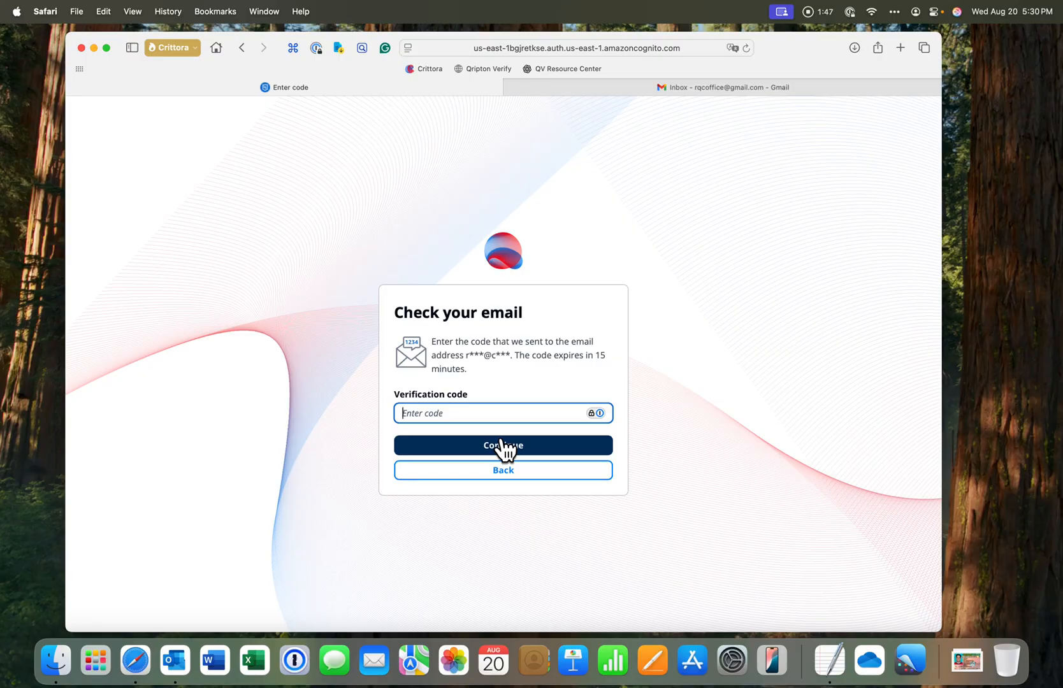
# Copy the verification code from the newest authentication e-mail in Outlook, paste it into the verification code field and continue
pyautogui.press('super+Tab')
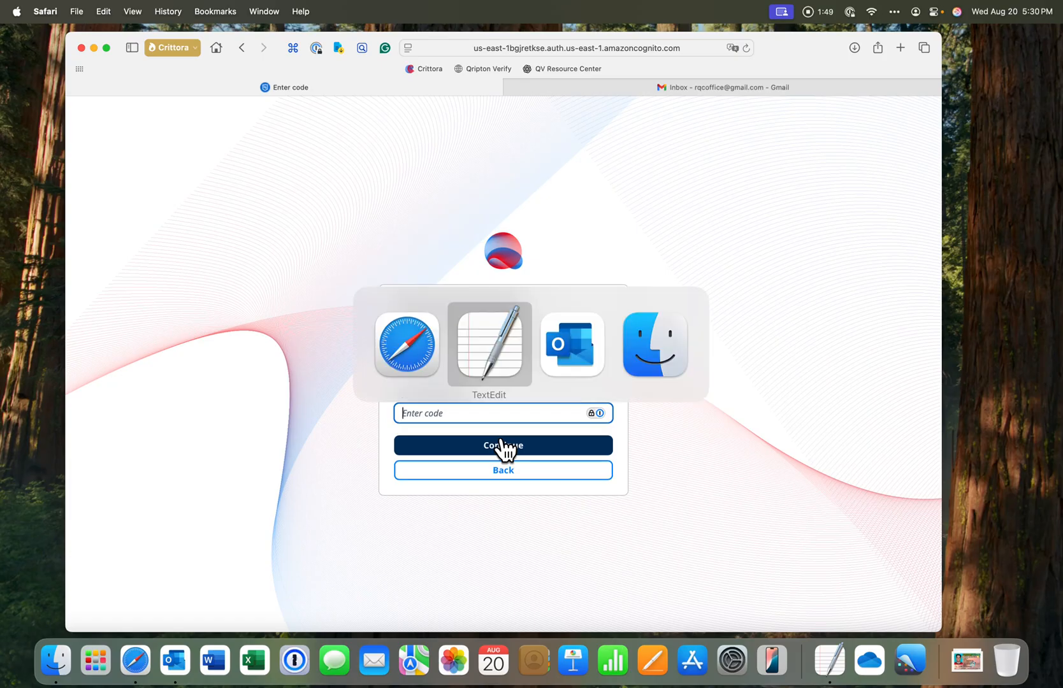
pyautogui.press('super+Tab')
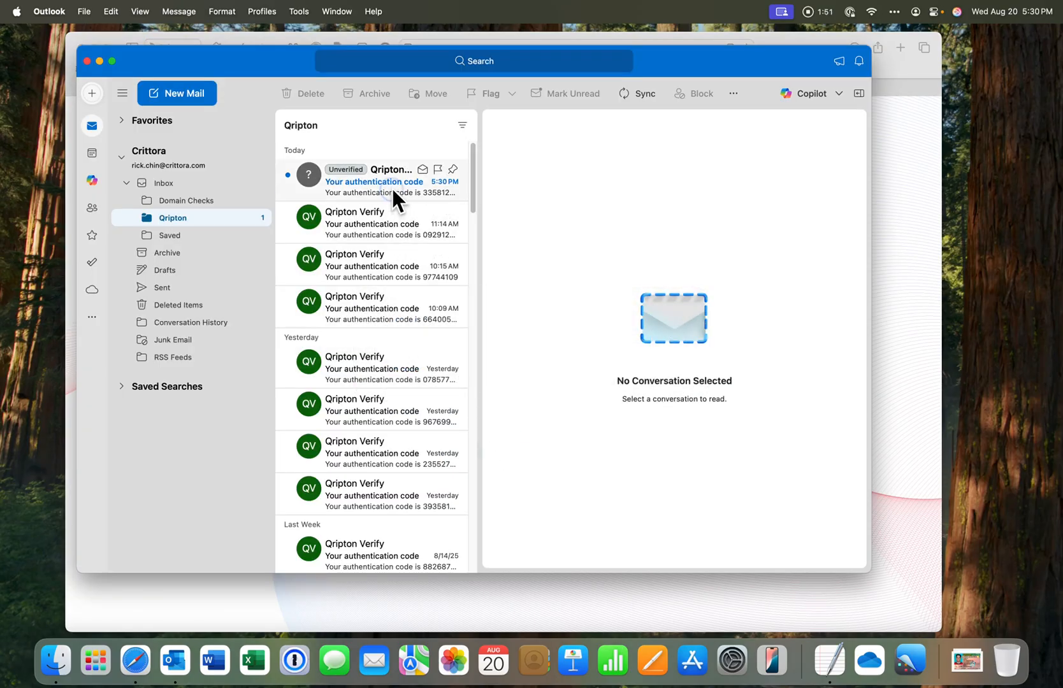
pyautogui.click(391, 187)
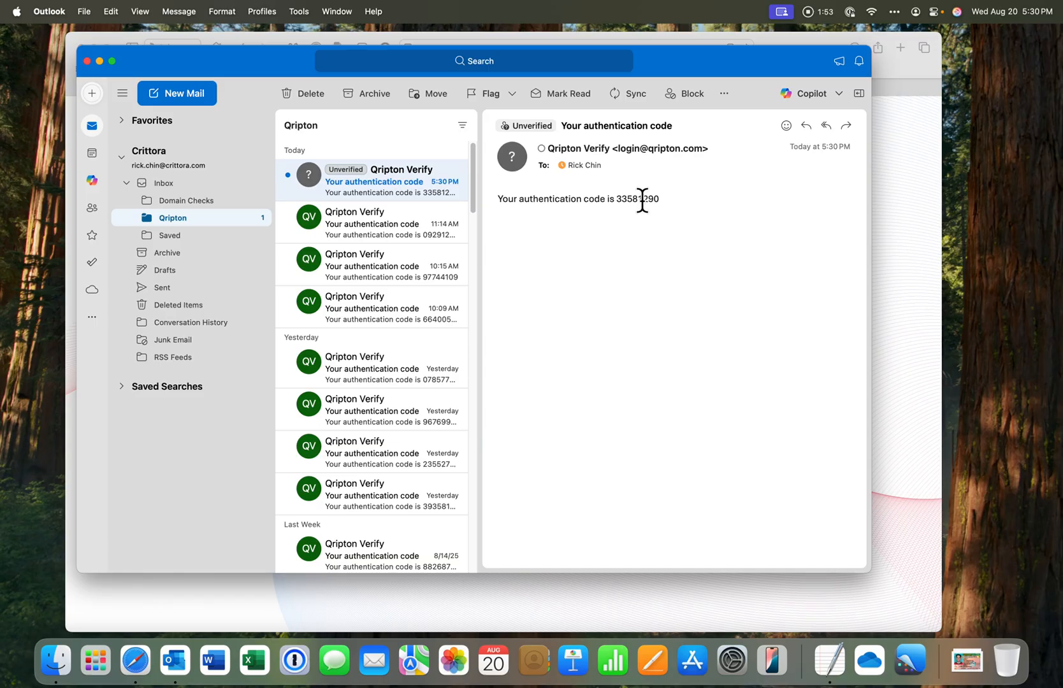
pyautogui.doubleClick(641, 199)
pyautogui.press('super+c')
pyautogui.press('super+Tab')
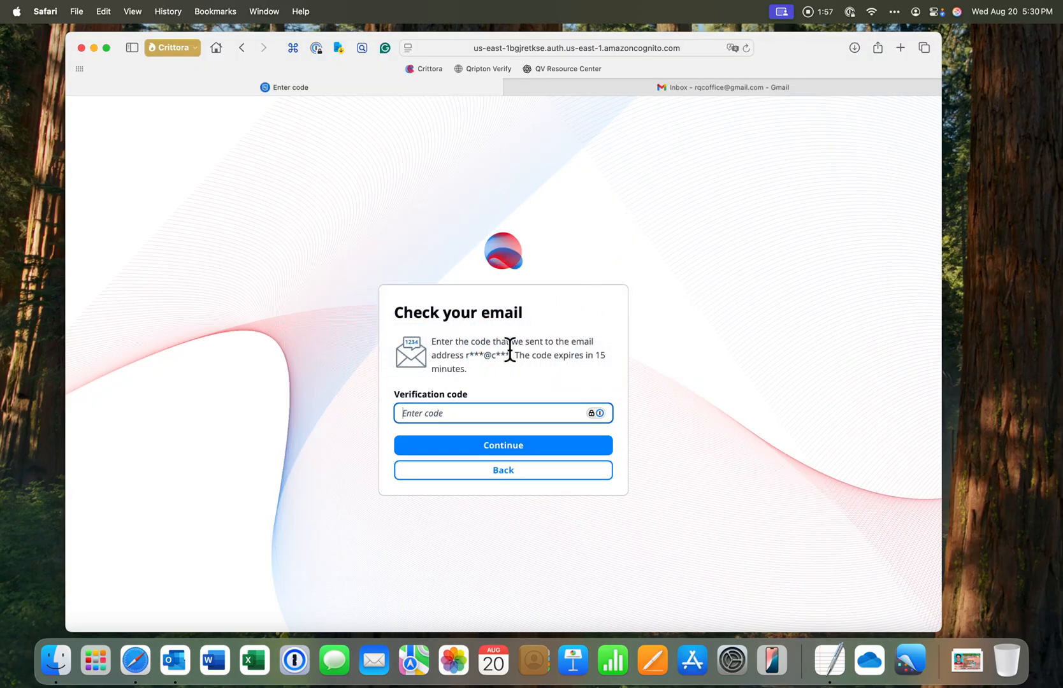
pyautogui.press('super+v')
pyautogui.click(499, 444)
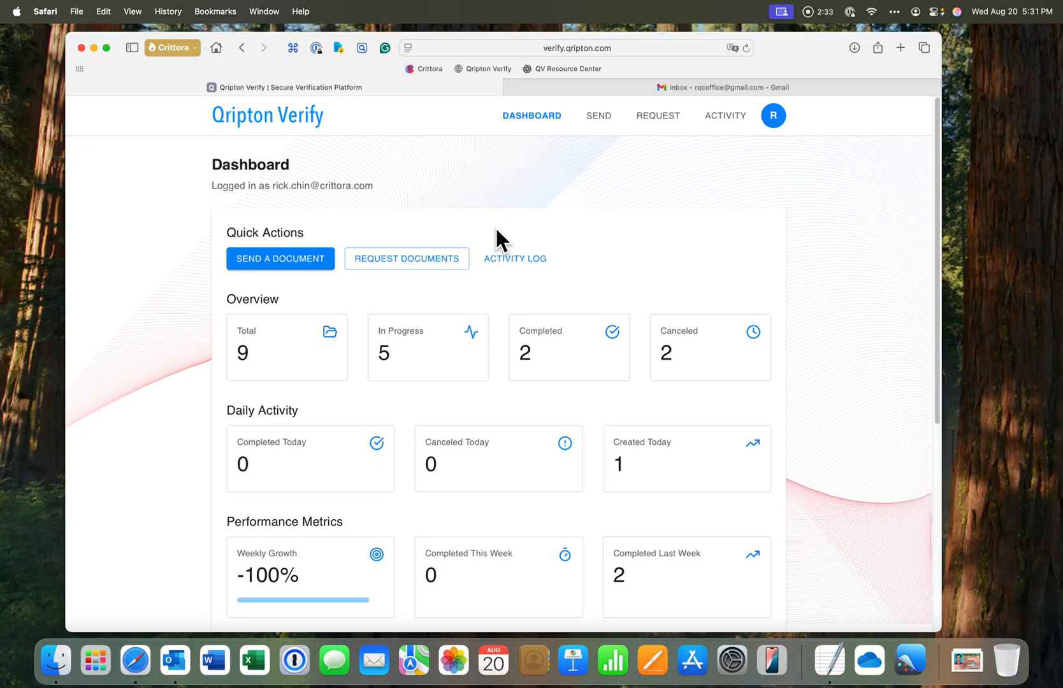
# Start a new document request and fill in the recipient's name and e-mail address
pyautogui.click(422, 267)
pyautogui.click(417, 248)
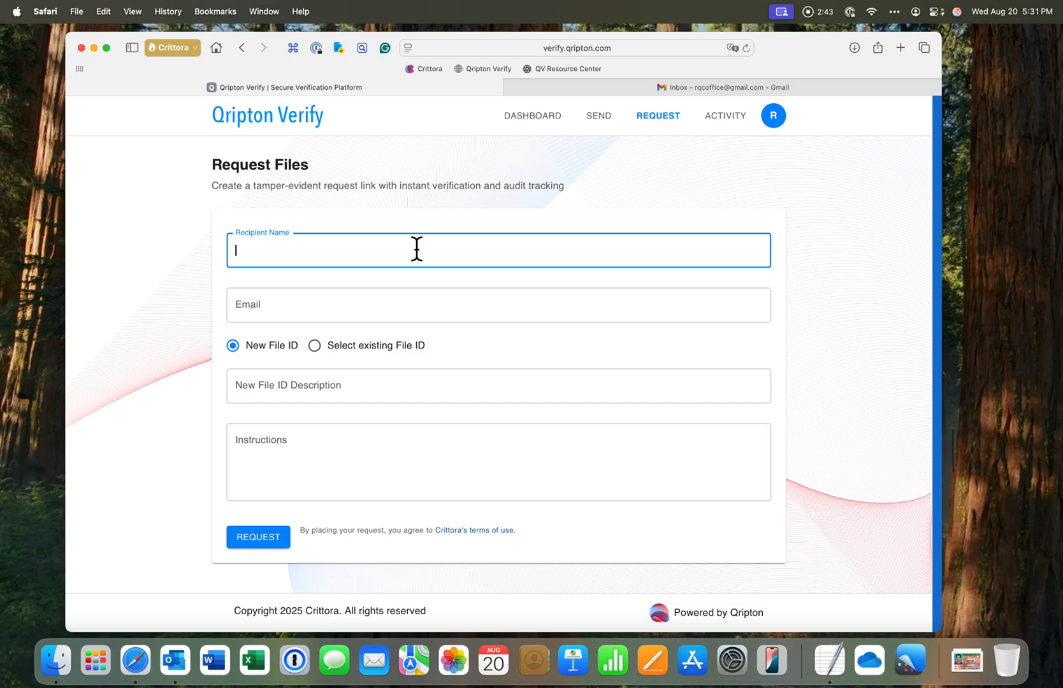
pyautogui.click(357, 312)
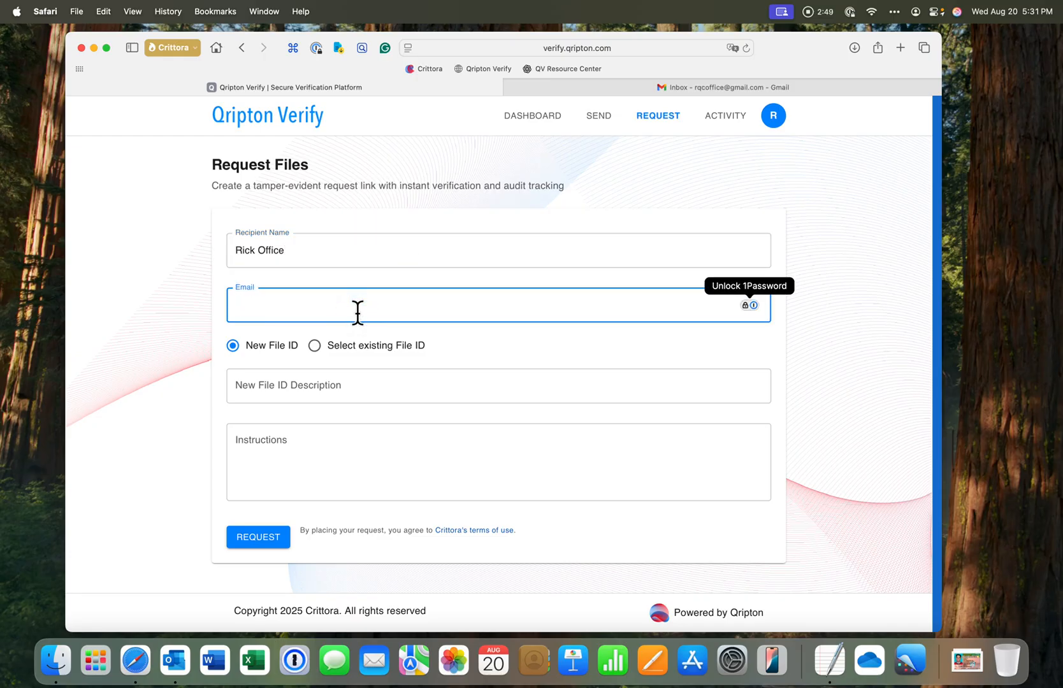
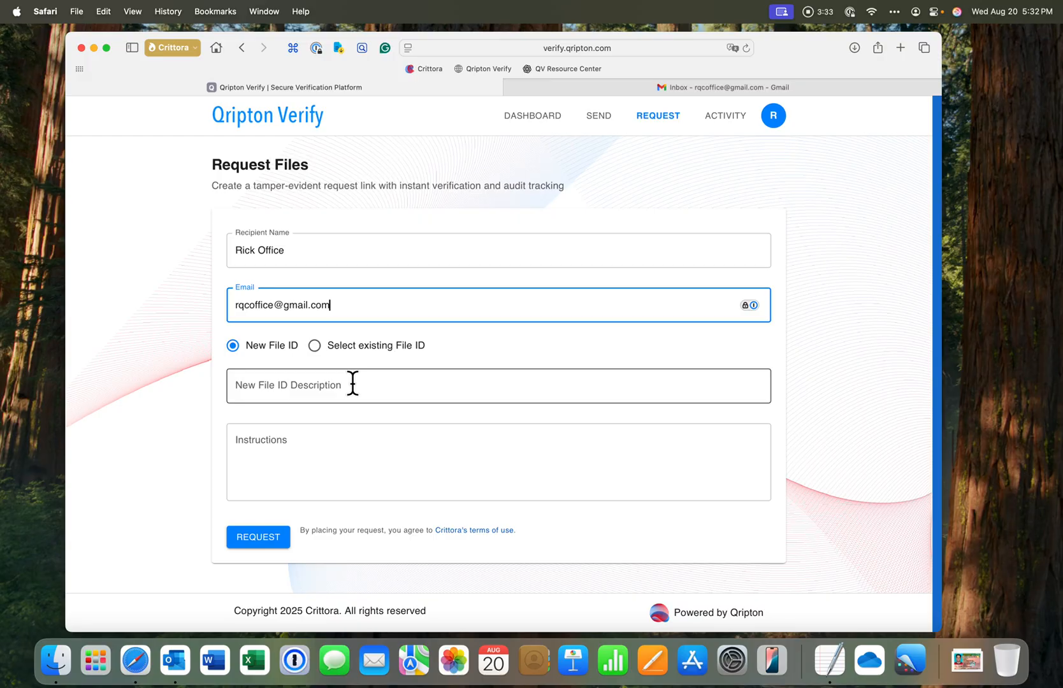
# Choose to use an existing File ID and select Wednesday Morning Demo
pyautogui.click(316, 348)
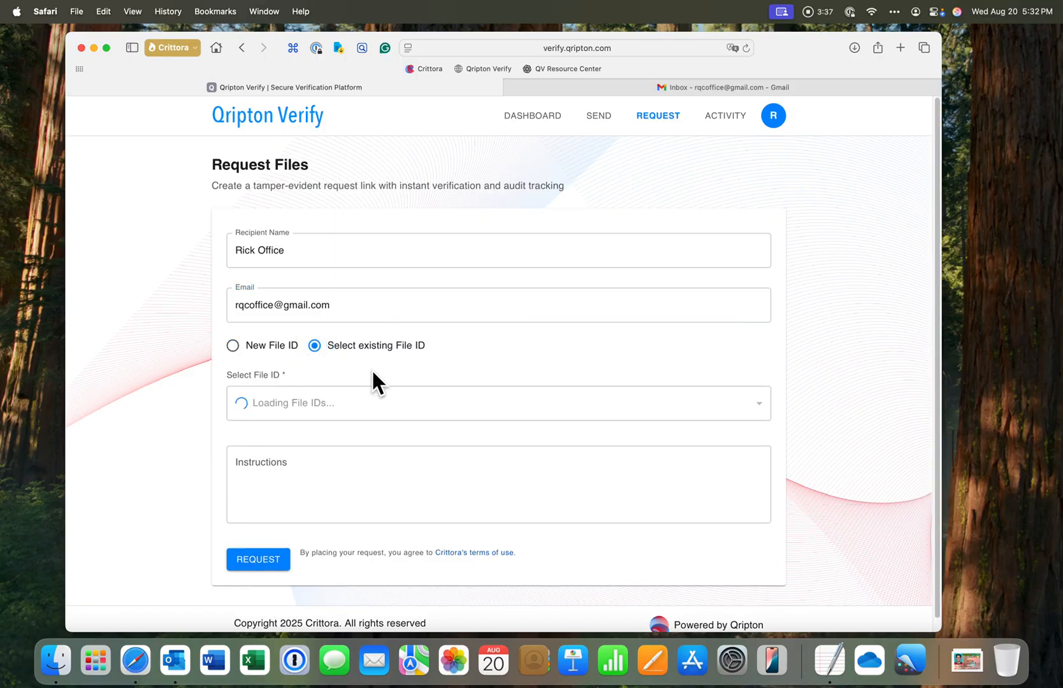
pyautogui.click(367, 408)
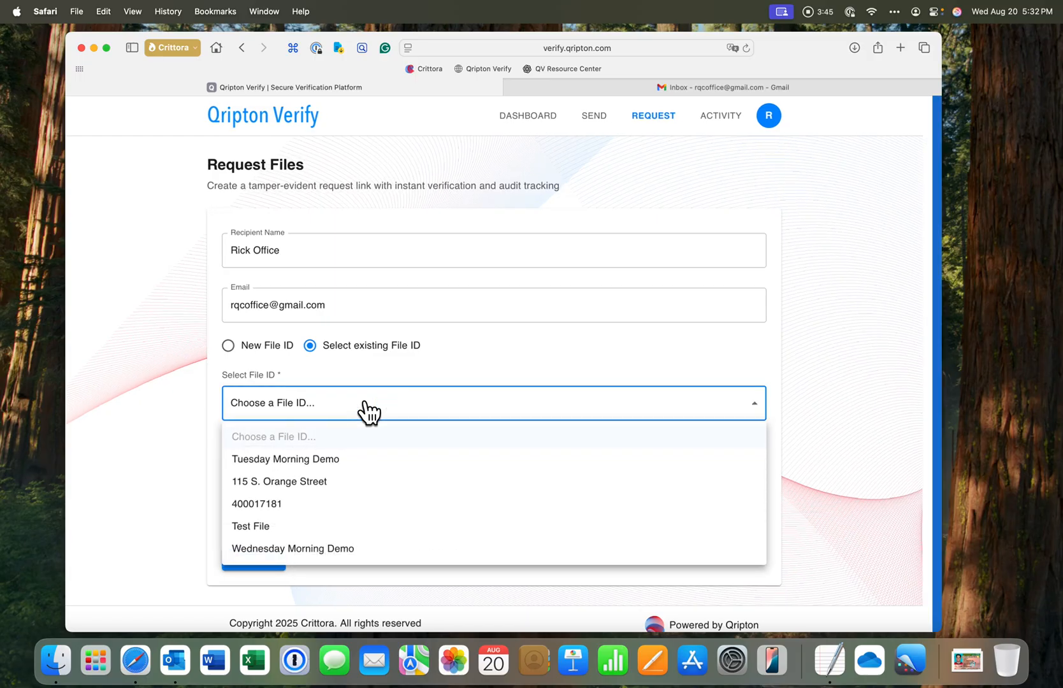
pyautogui.click(345, 551)
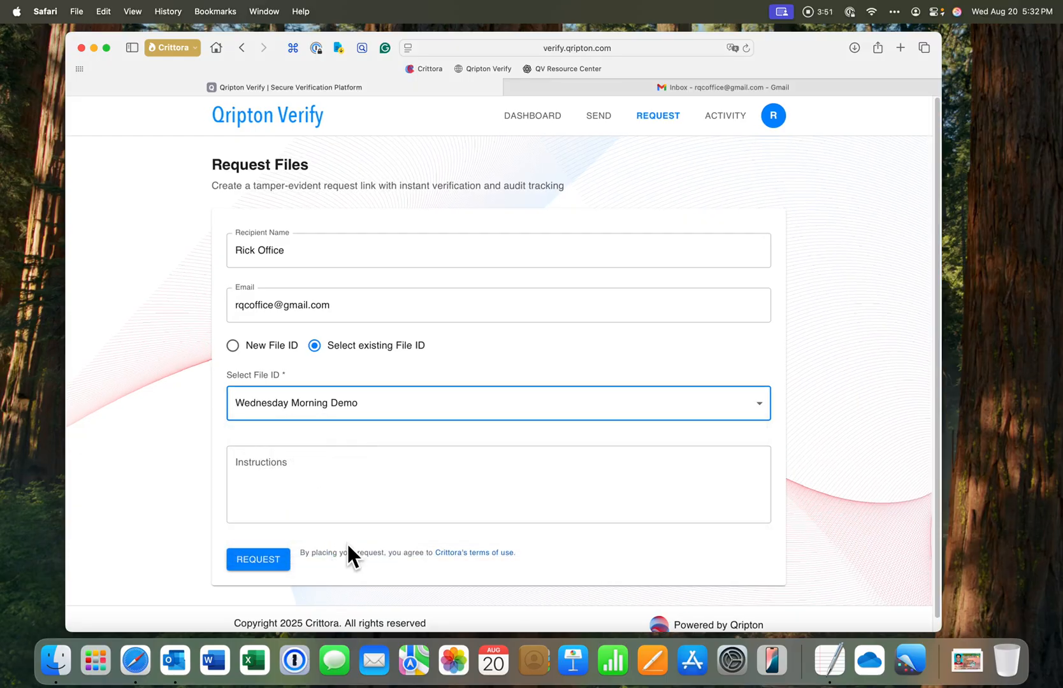
# Enter the instructions "Please send me your driver's license and pay stub.", submit the request and close the confirmation
pyautogui.click(357, 482)
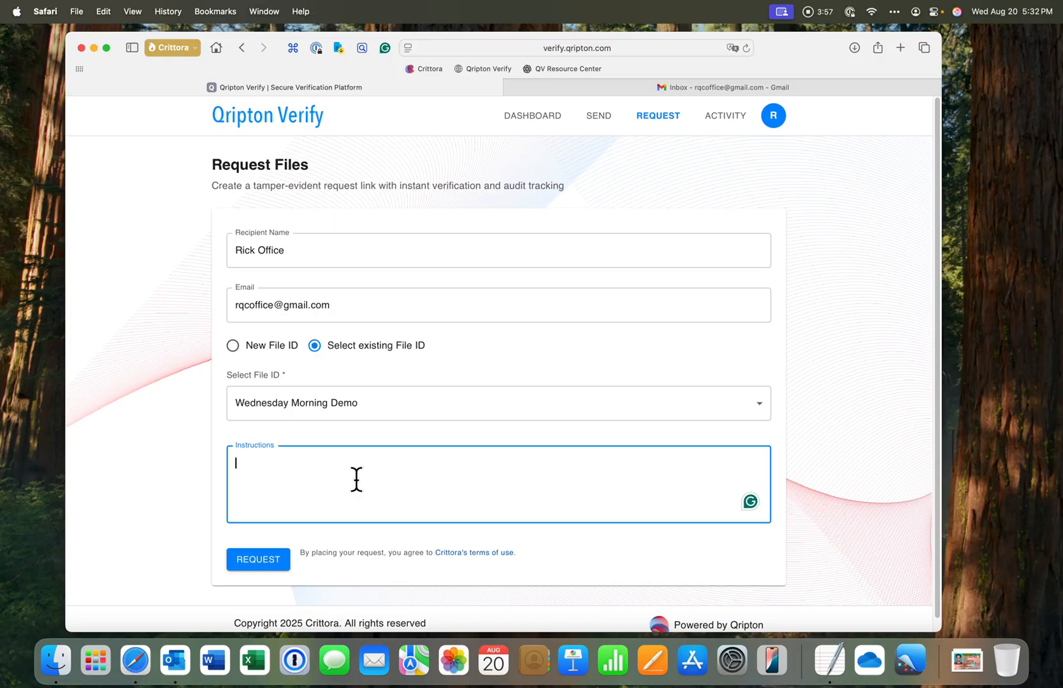
pyautogui.write('Please send me yo')
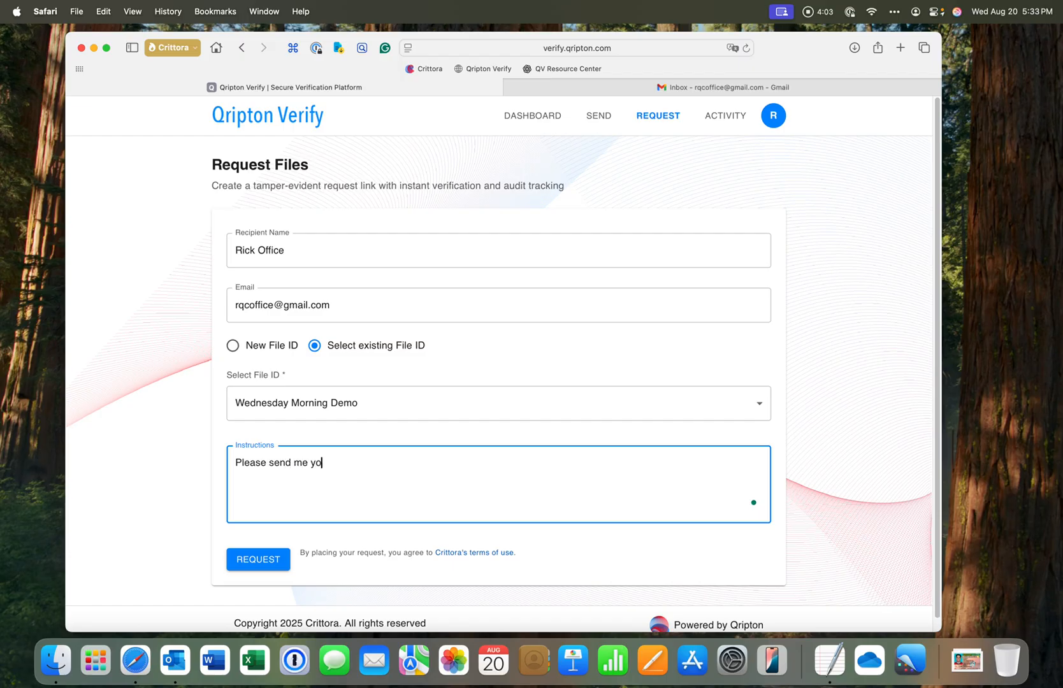
pyautogui.write("ur driver's license and pay")
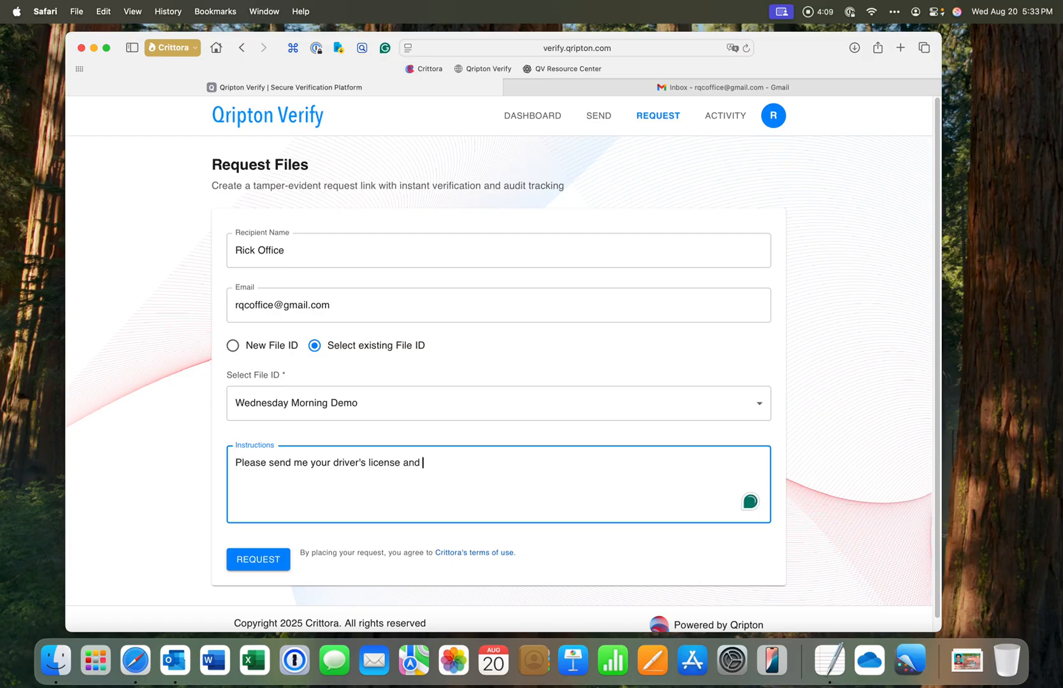
pyautogui.write(' stub.')
pyautogui.click(257, 561)
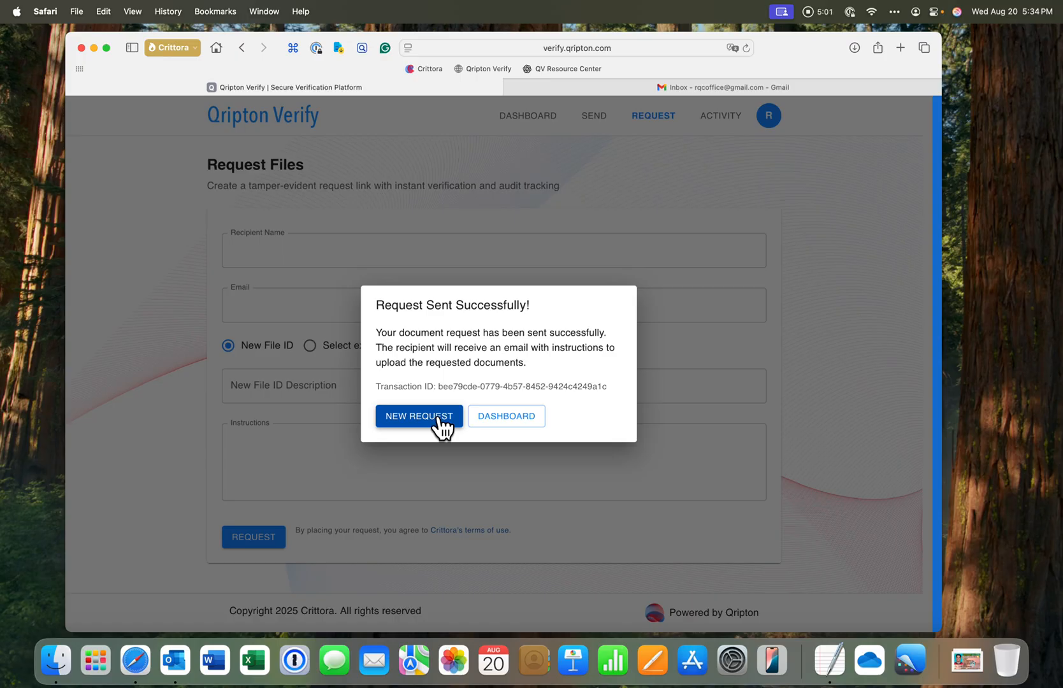
pyautogui.click(494, 419)
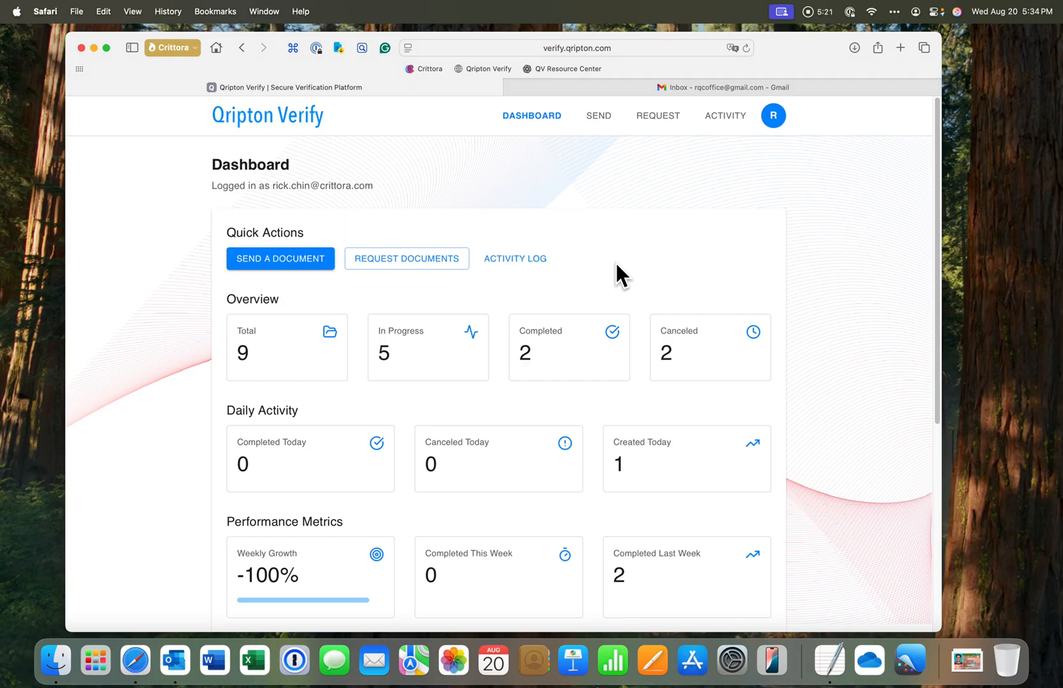
# Open the Secure Document request e-mail in the Gmail inbox and follow its Send Secure Document link
pyautogui.click(634, 87)
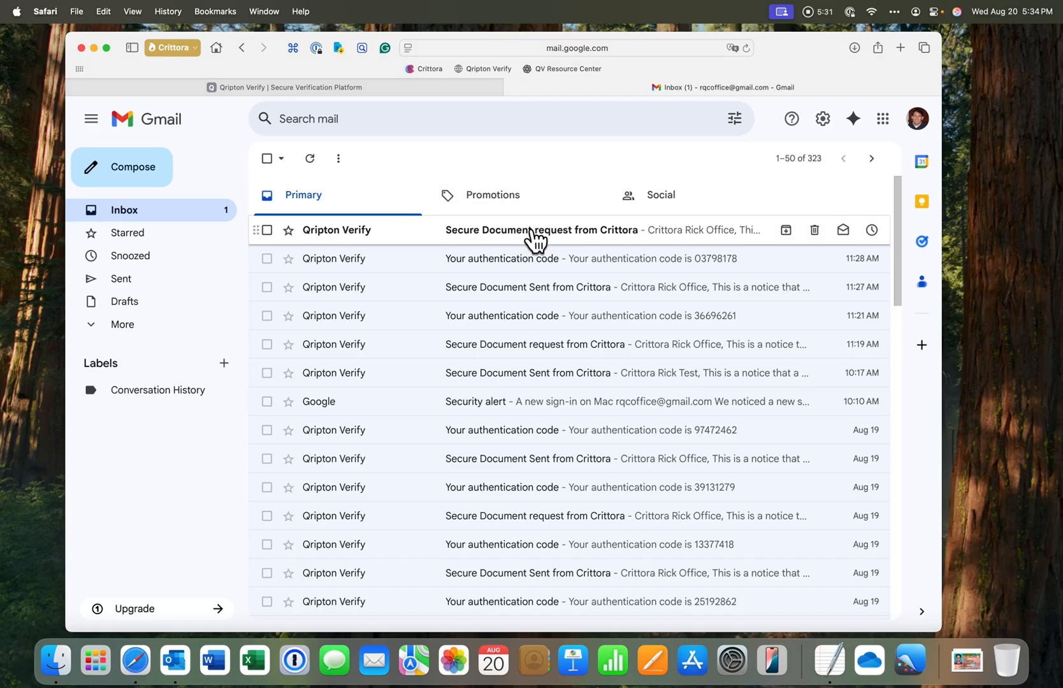
pyautogui.click(534, 235)
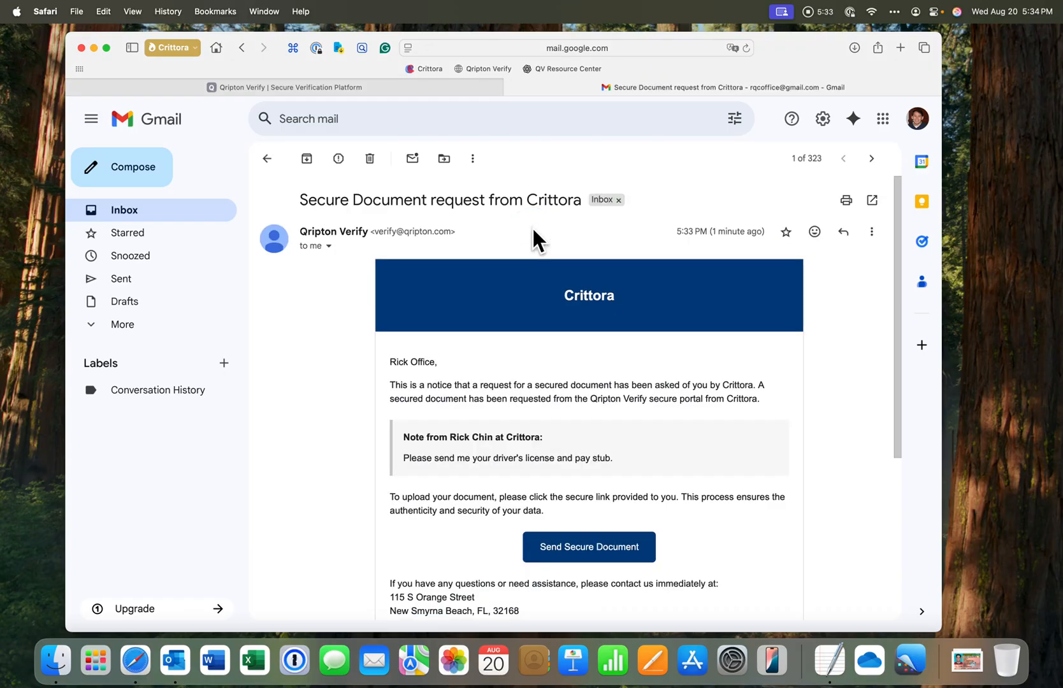
pyautogui.scroll(-2, 538, 293)
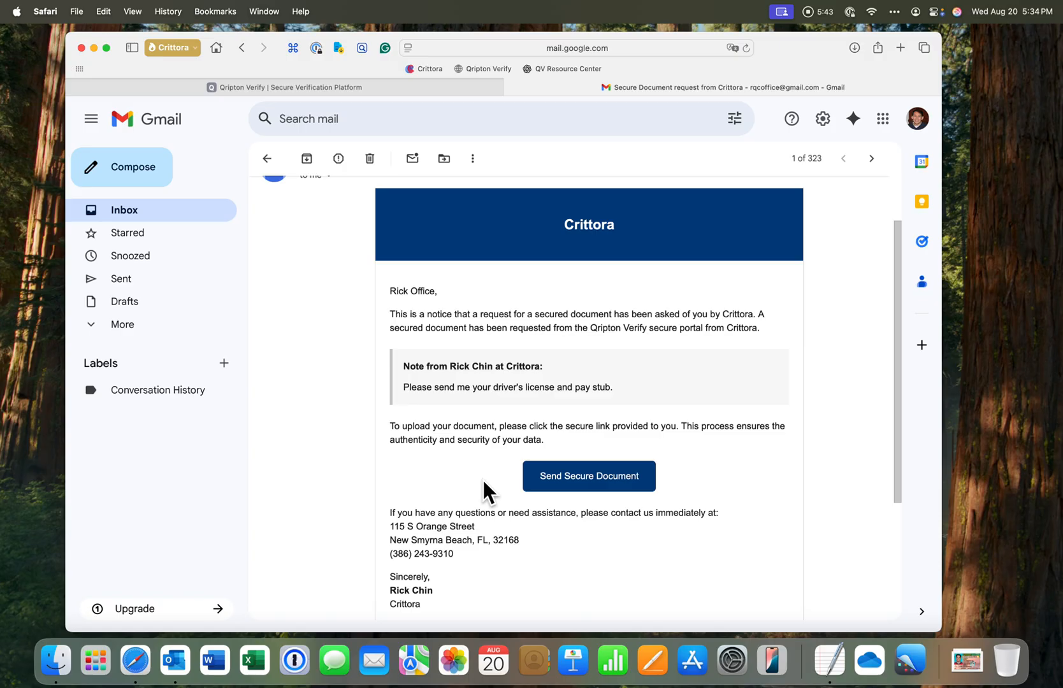
pyautogui.click(586, 479)
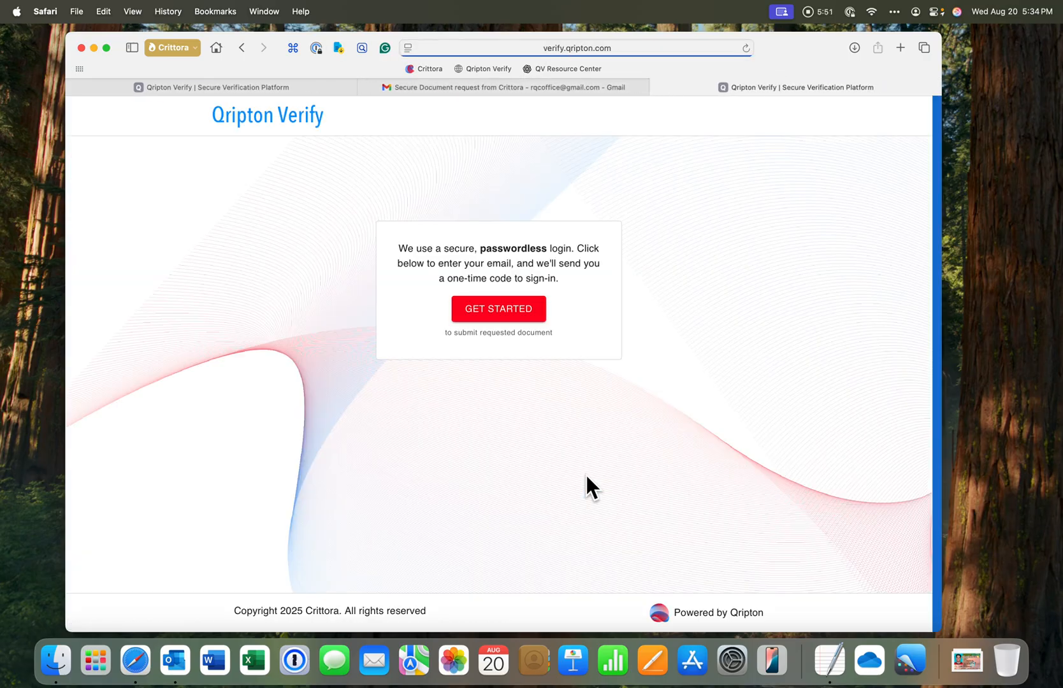
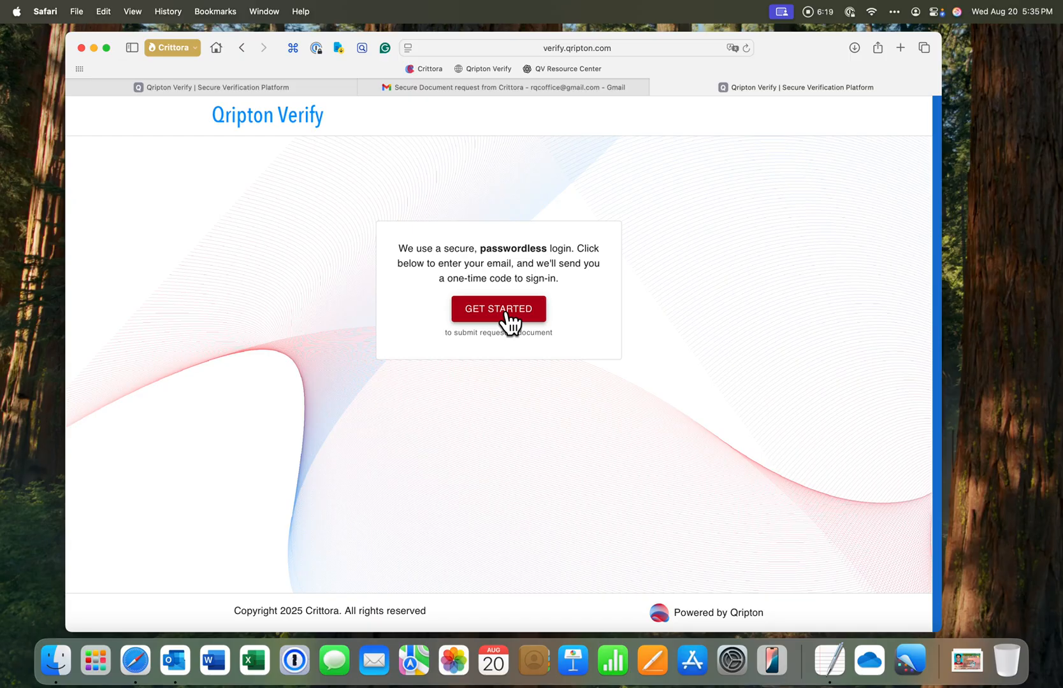
# Start the recipient's passwordless sign-in and enter the recipient's e-mail address to request a one-time code
pyautogui.click(507, 313)
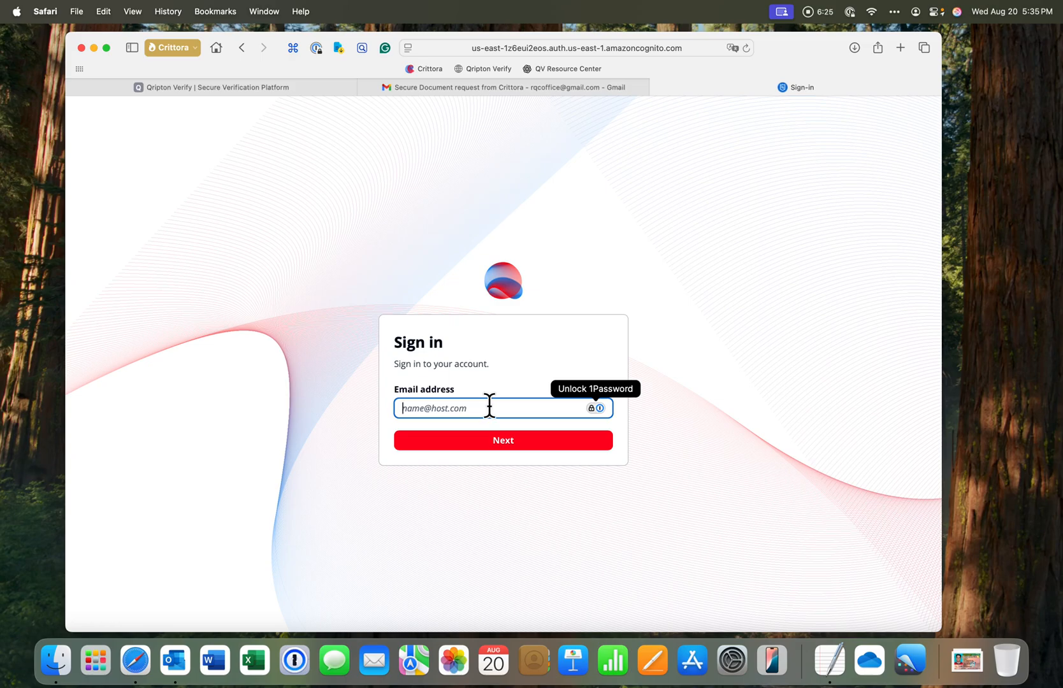
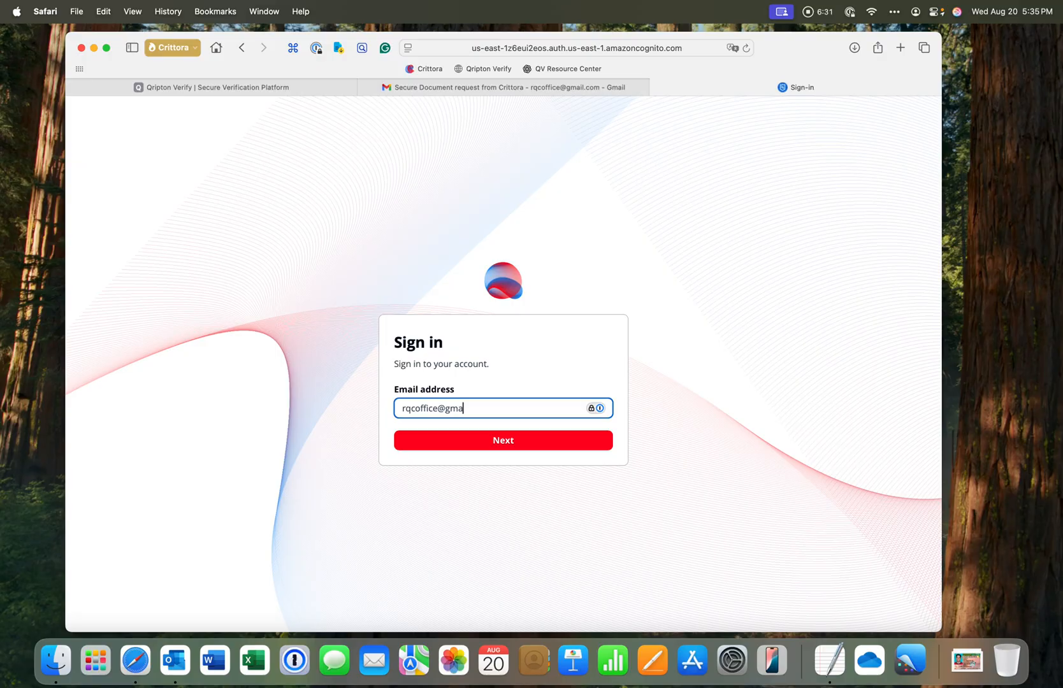
pyautogui.click(496, 446)
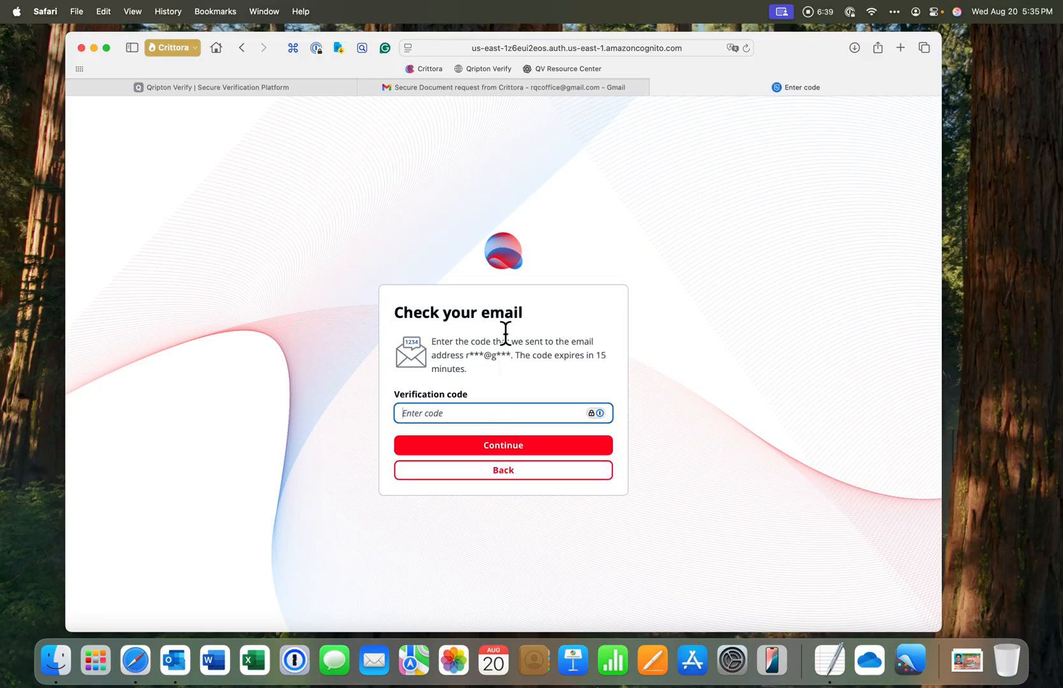
# Copy the verification code from the authentication e-mail in Gmail and enter it in the verification code field to sign in
pyautogui.click(471, 88)
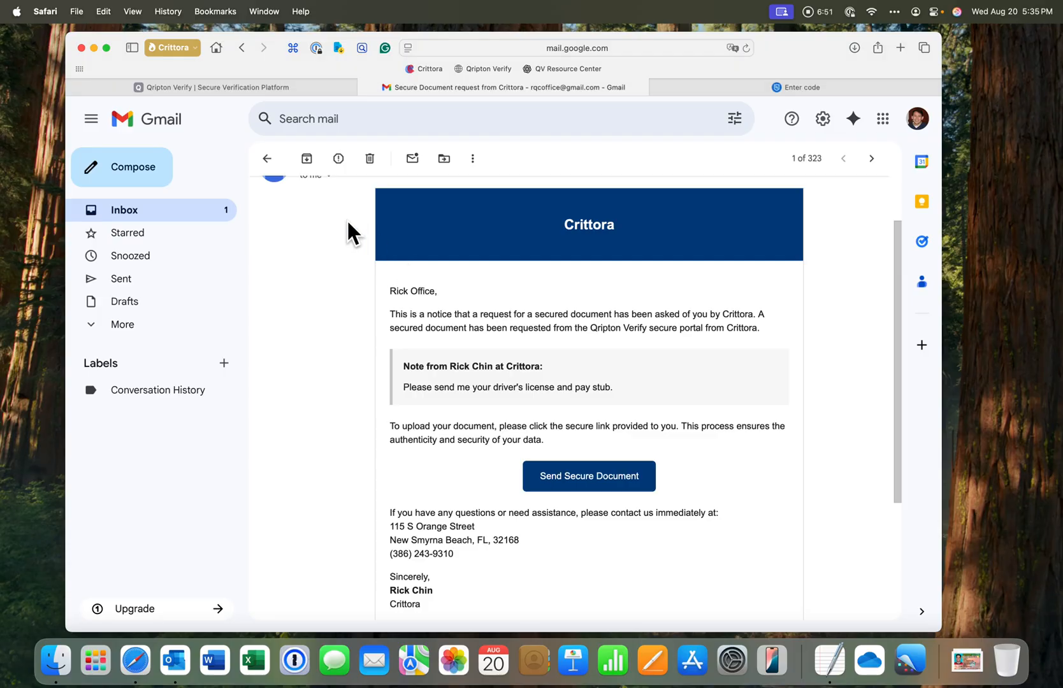
pyautogui.click(267, 160)
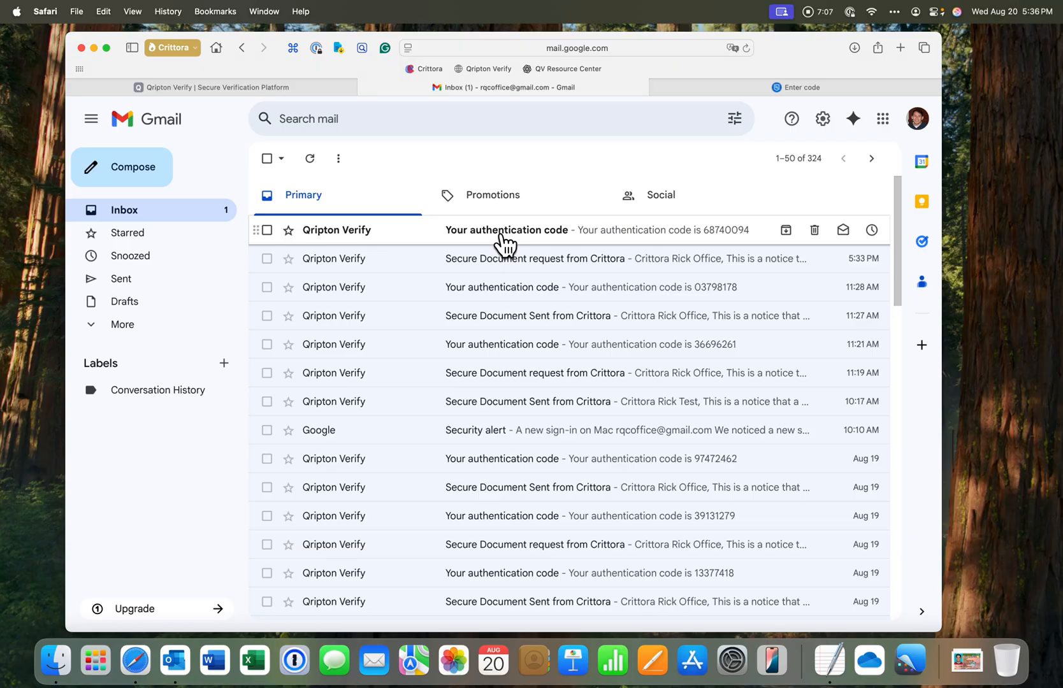
pyautogui.click(503, 238)
pyautogui.doubleClick(436, 264)
pyautogui.press('super+c')
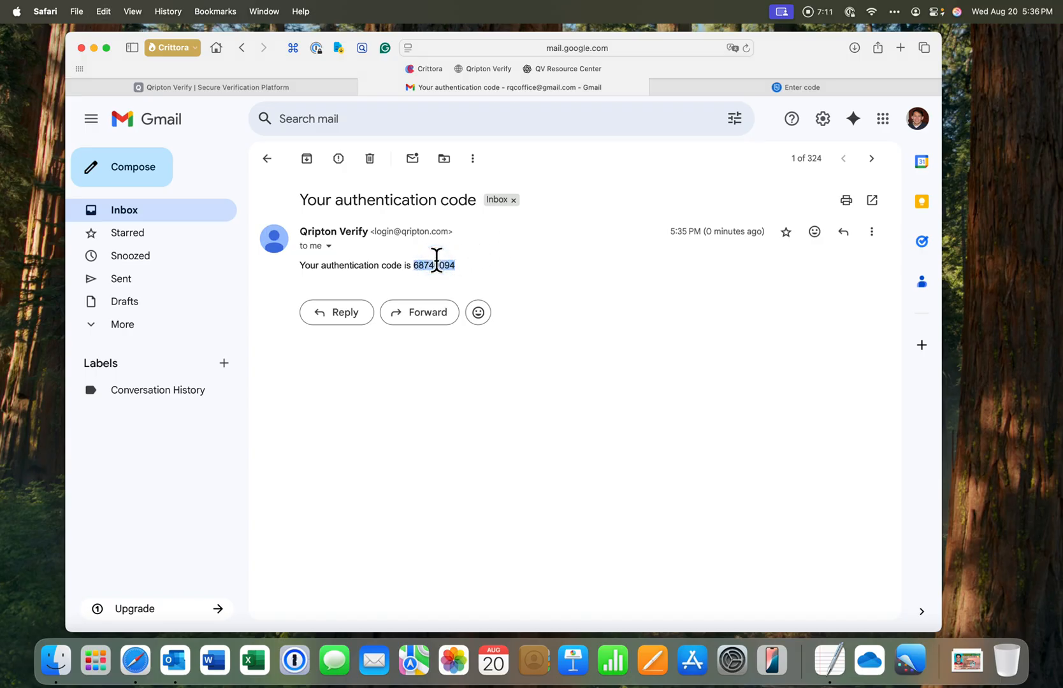
pyautogui.click(720, 86)
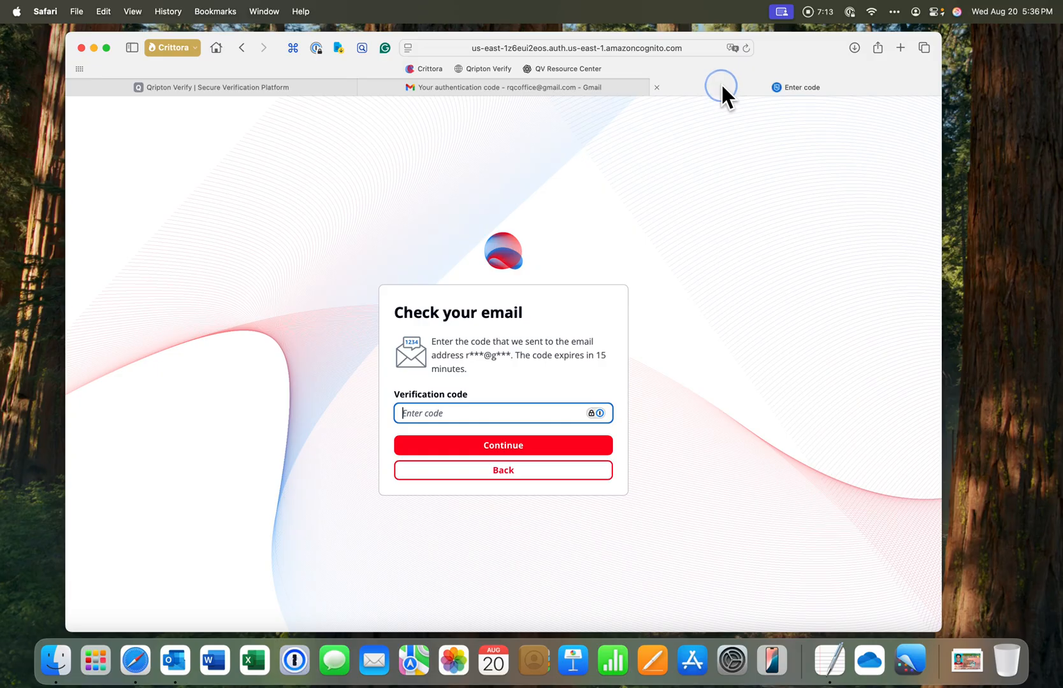
pyautogui.press('super+v')
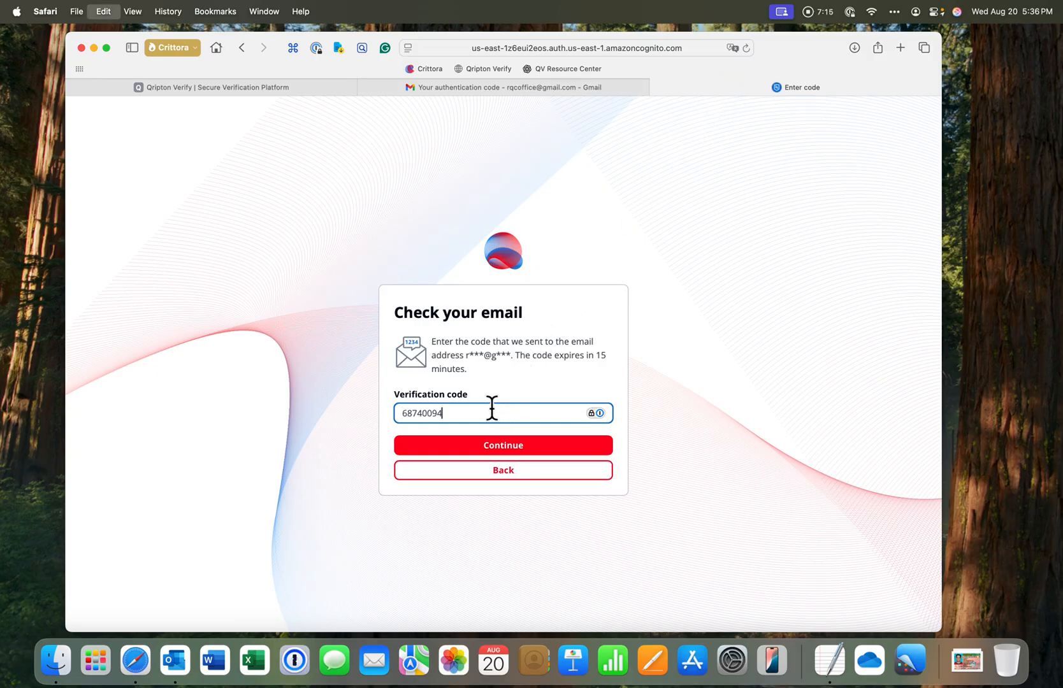
pyautogui.click(496, 446)
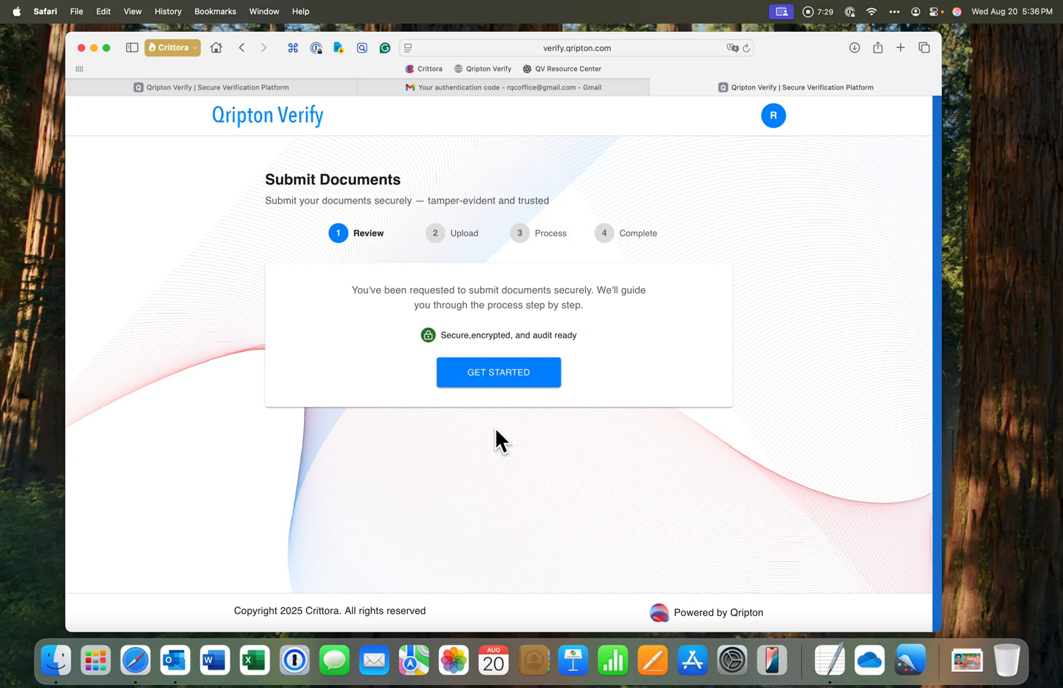
# Begin the submission and upload florida driver license example.png from the OneDrive Qripton Verify Demo folder
pyautogui.click(495, 375)
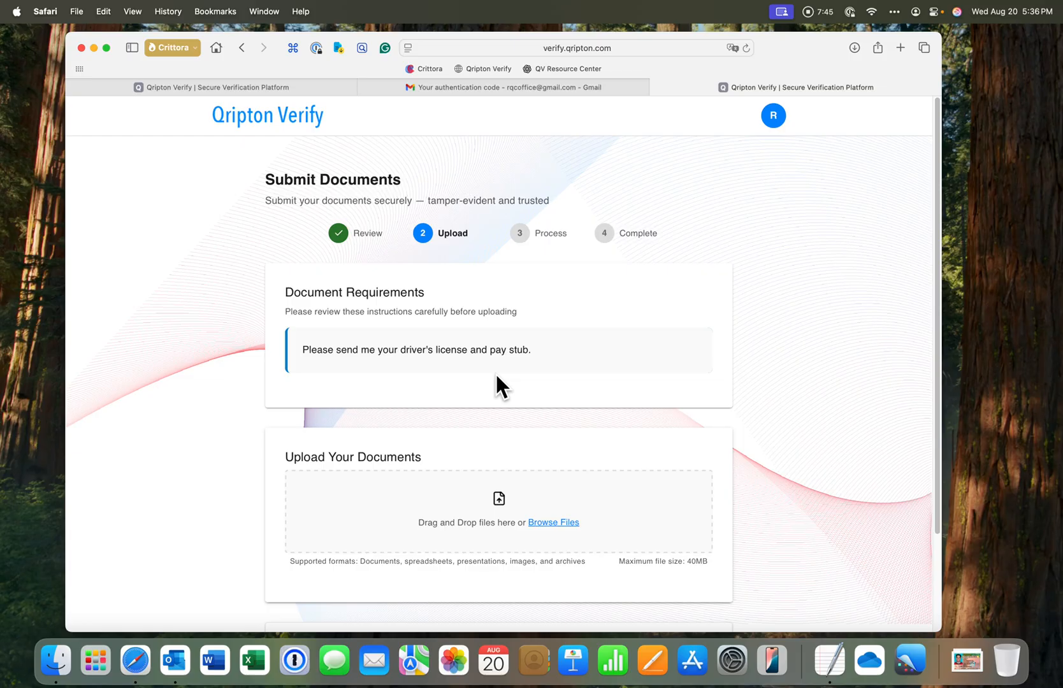
pyautogui.click(546, 521)
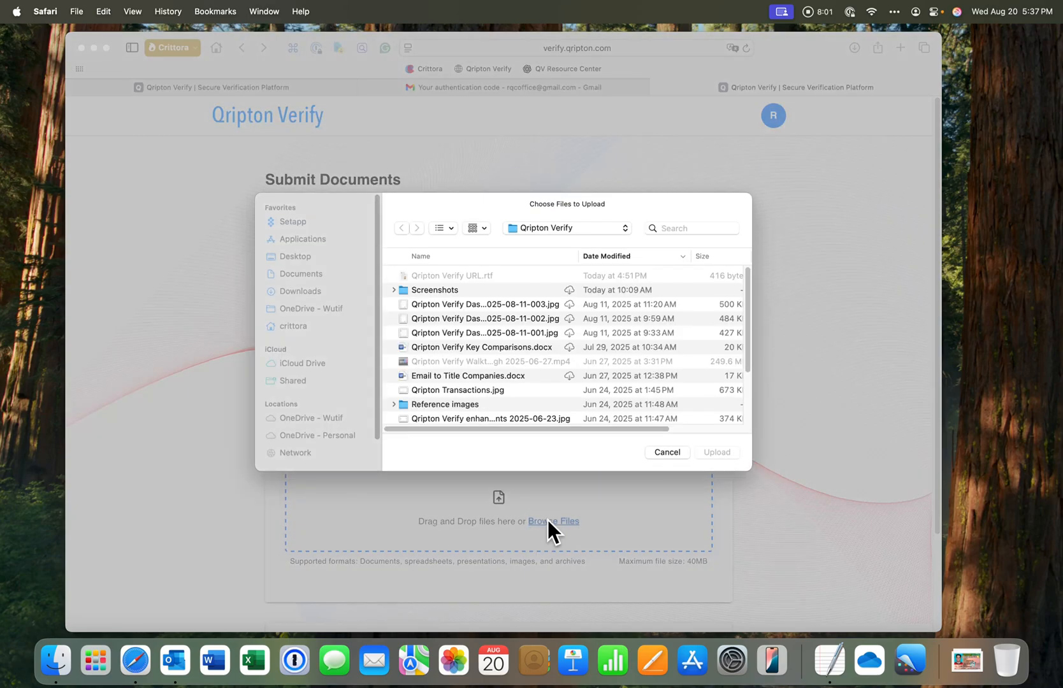
pyautogui.click(555, 227)
pyautogui.click(554, 236)
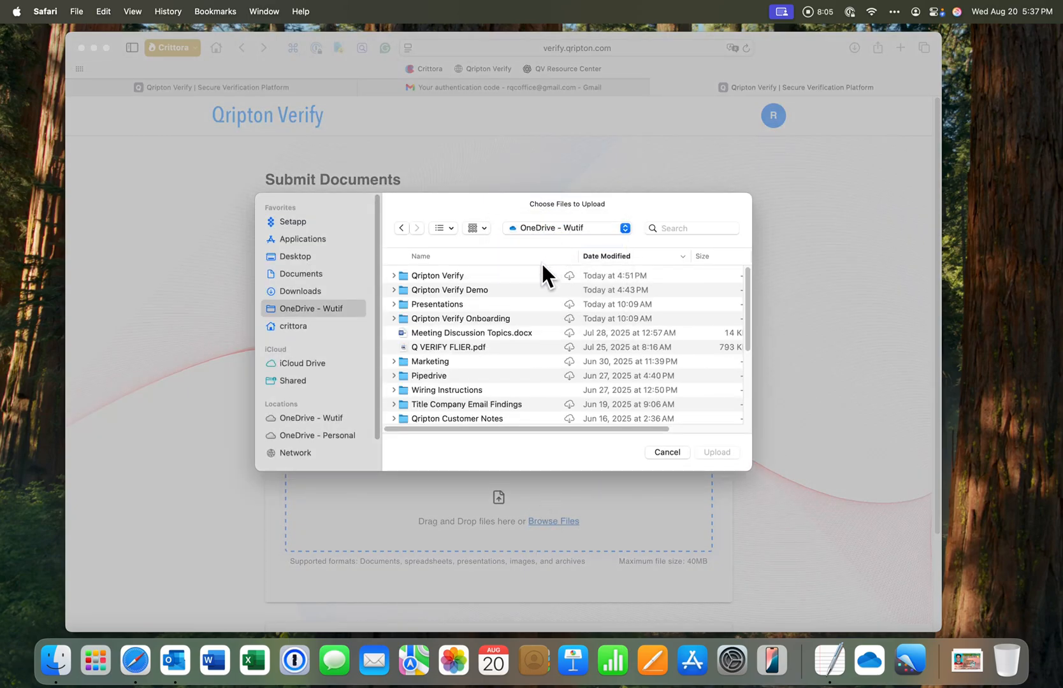
pyautogui.doubleClick(475, 287)
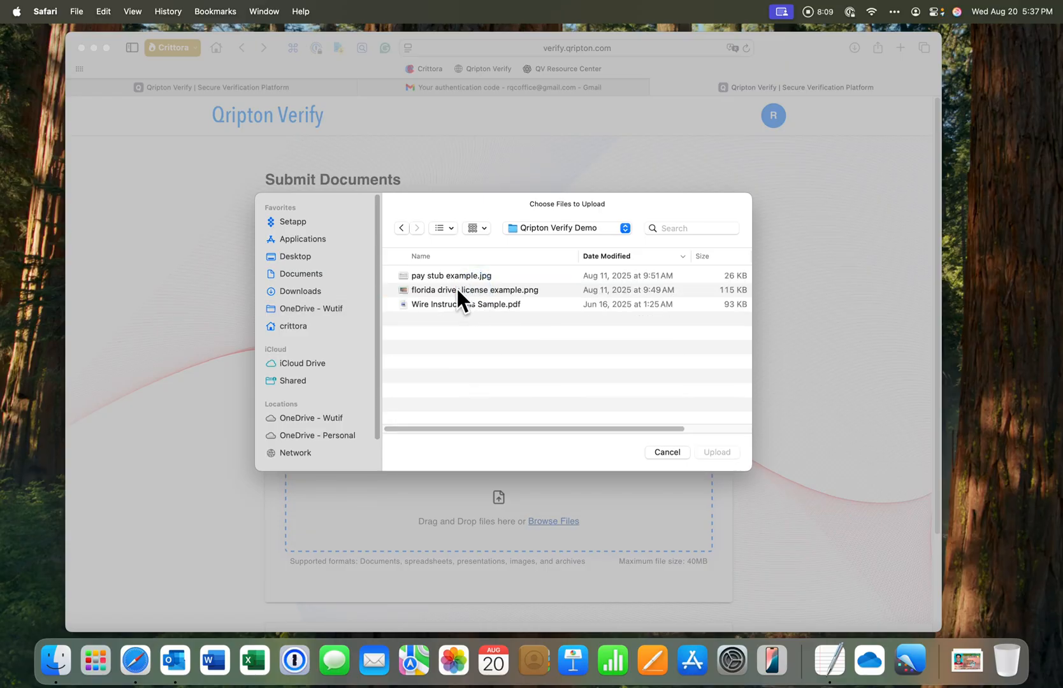
pyautogui.click(457, 288)
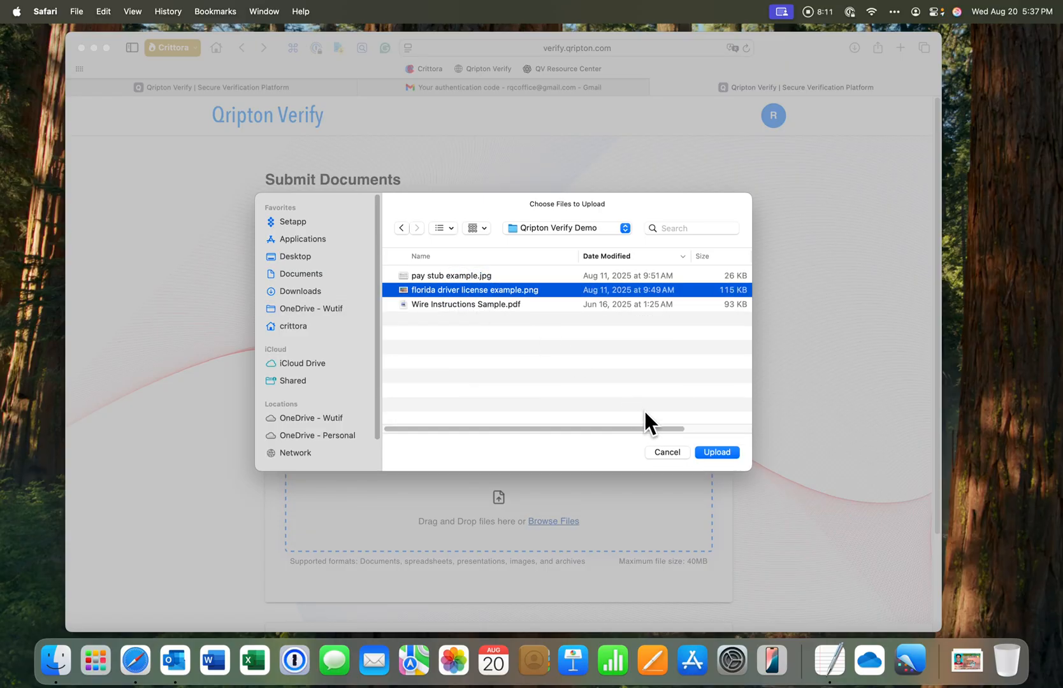
pyautogui.click(717, 451)
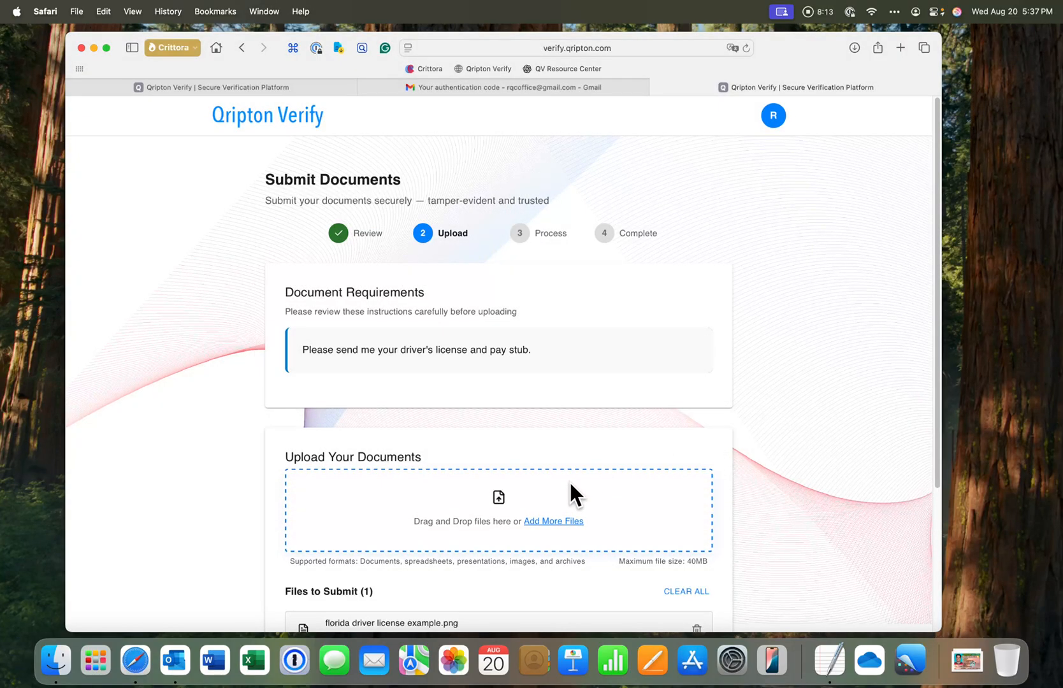
# Add pay stub example.jpg from the same folder to the files to submit
pyautogui.scroll(-5, 553, 519)
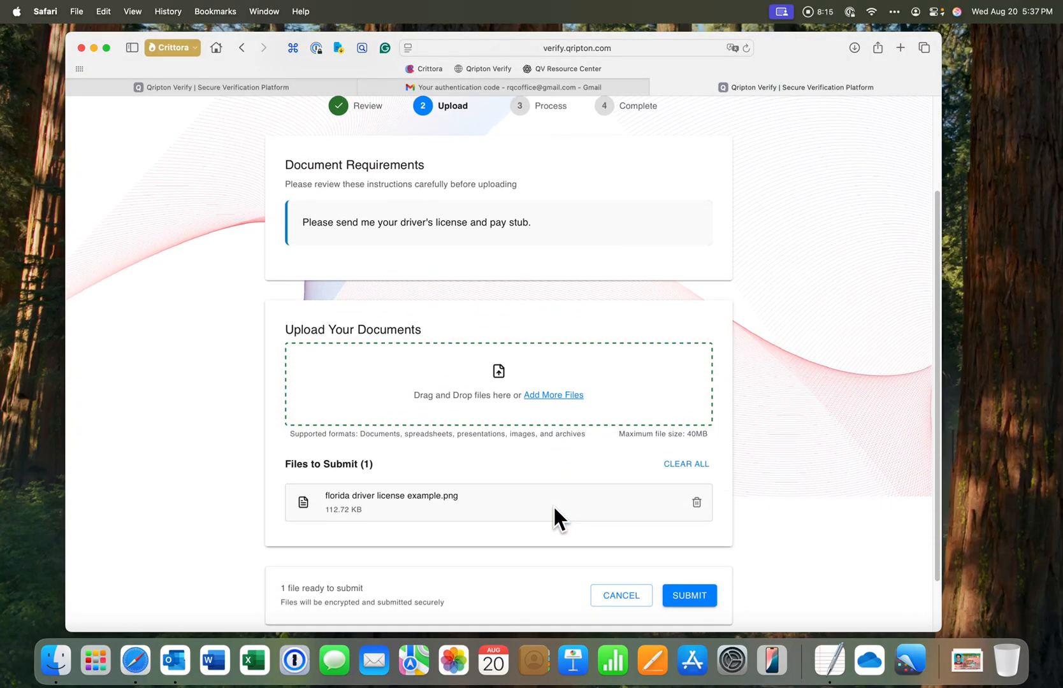
pyautogui.click(543, 385)
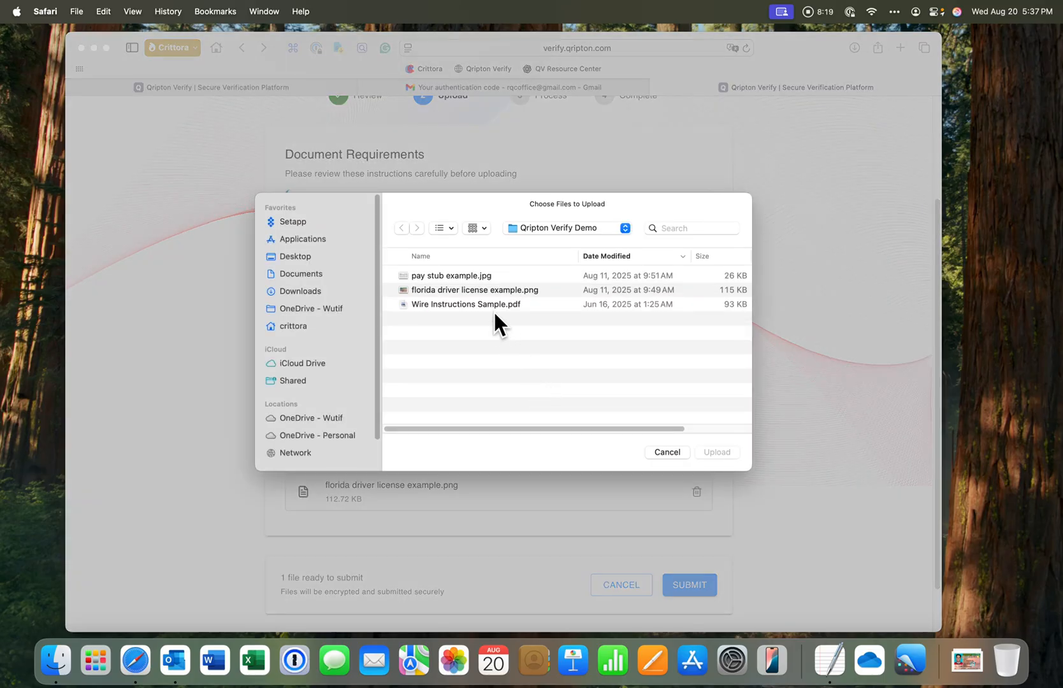
pyautogui.click(455, 275)
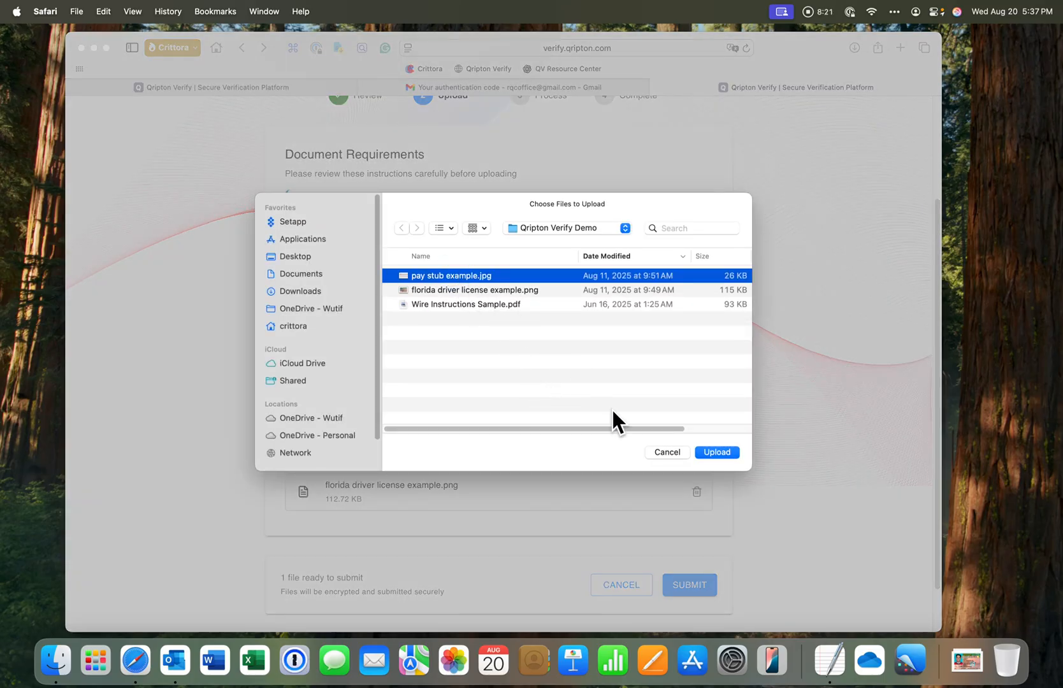
pyautogui.click(708, 452)
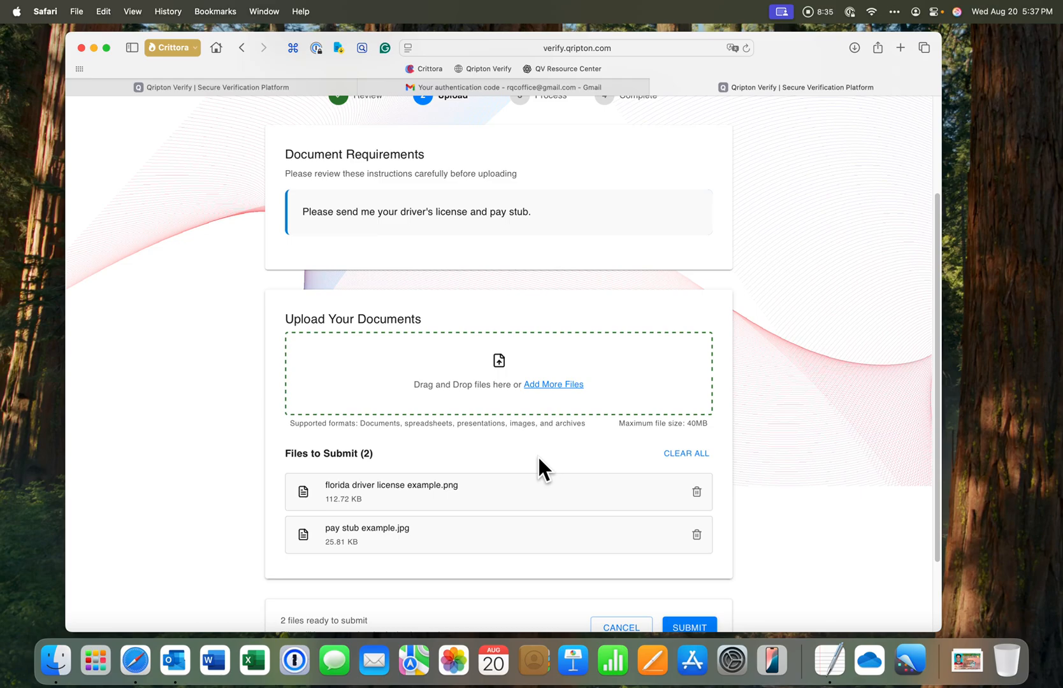
# Submit the two files and finish the submission
pyautogui.scroll(-3, 539, 458)
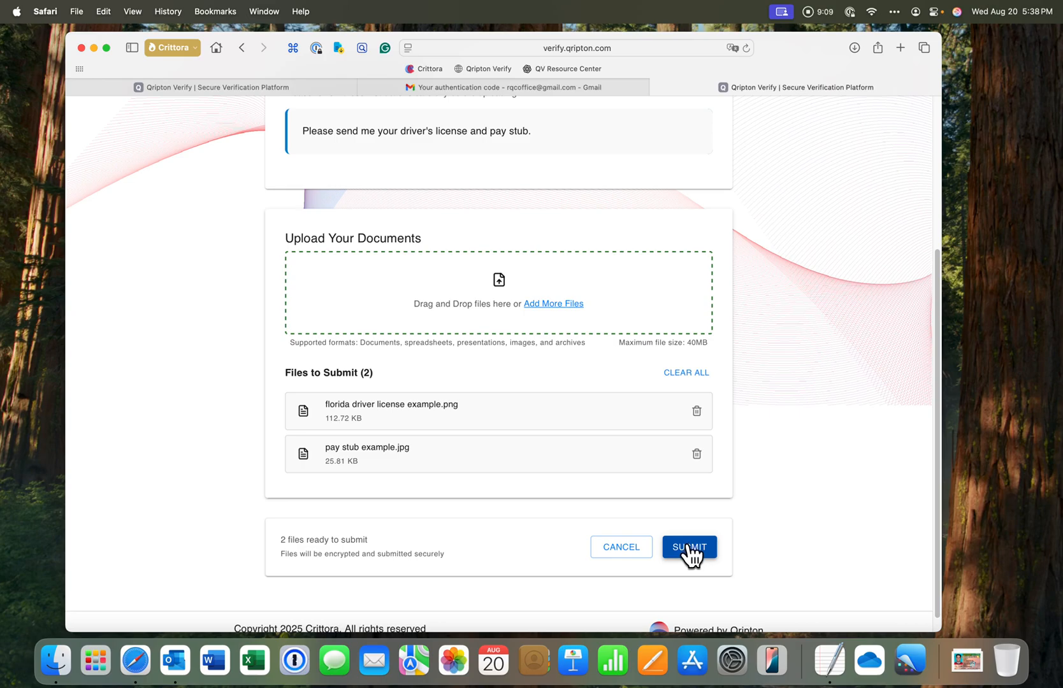
pyautogui.click(688, 546)
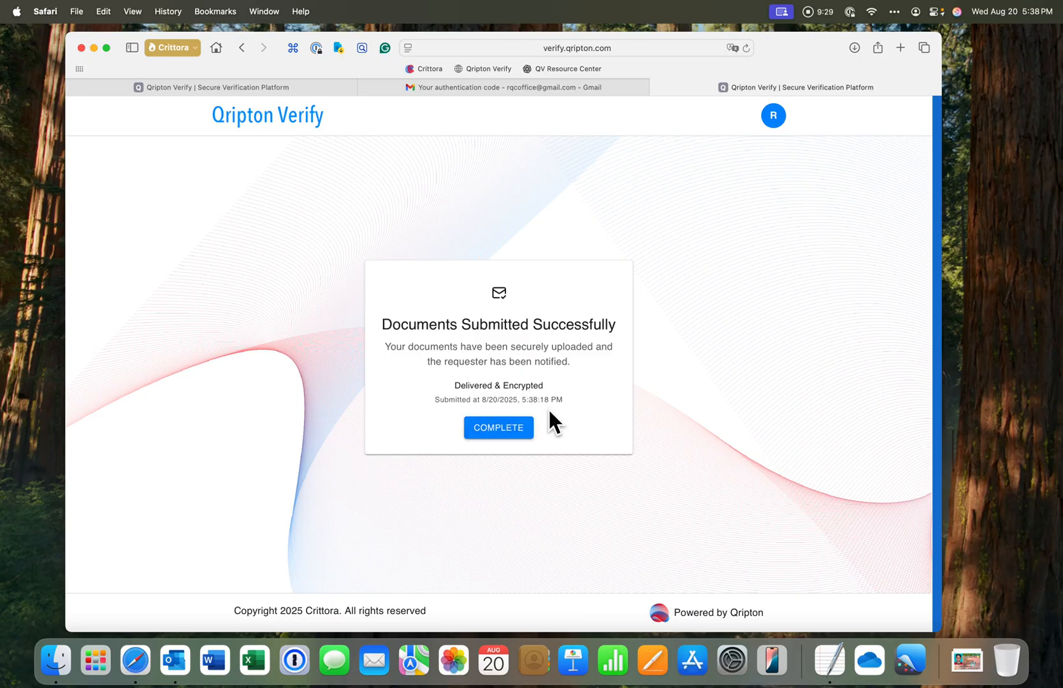
pyautogui.click(501, 429)
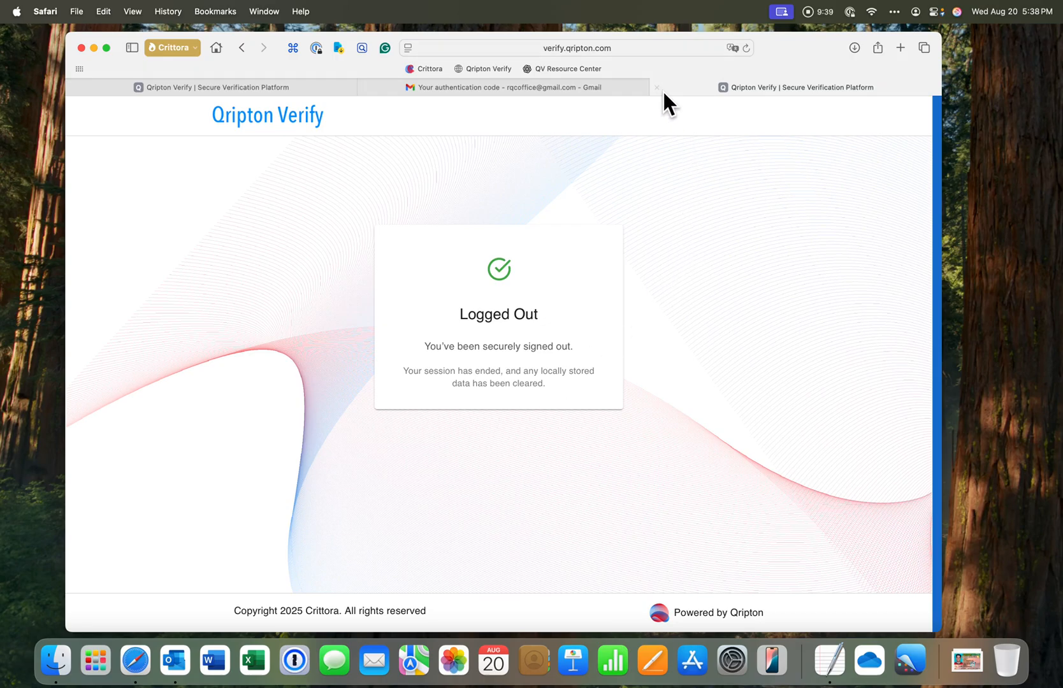
# Close the recipient's portal tab, return to the sender's Qripton Verify dashboard and open the Activity Log
pyautogui.click(657, 87)
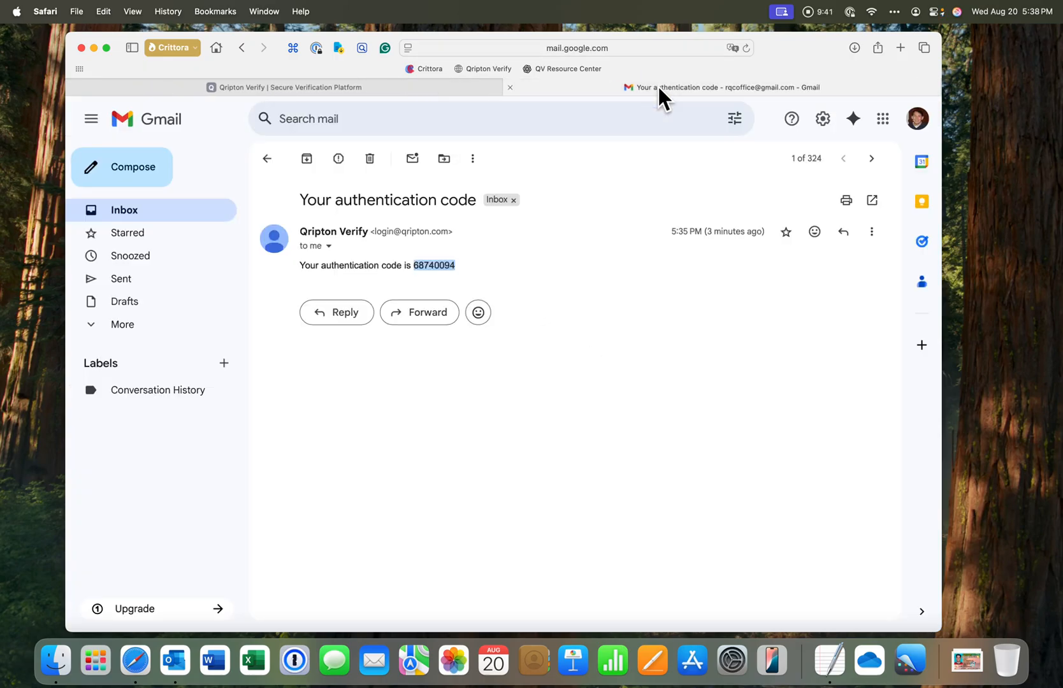
pyautogui.click(428, 87)
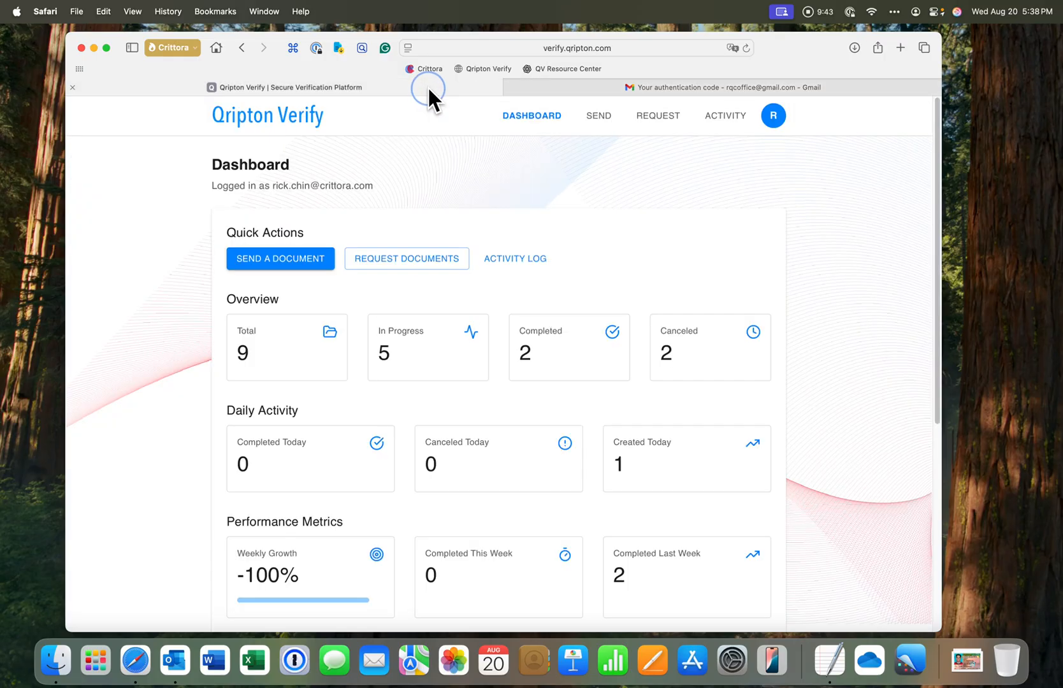
pyautogui.click(512, 267)
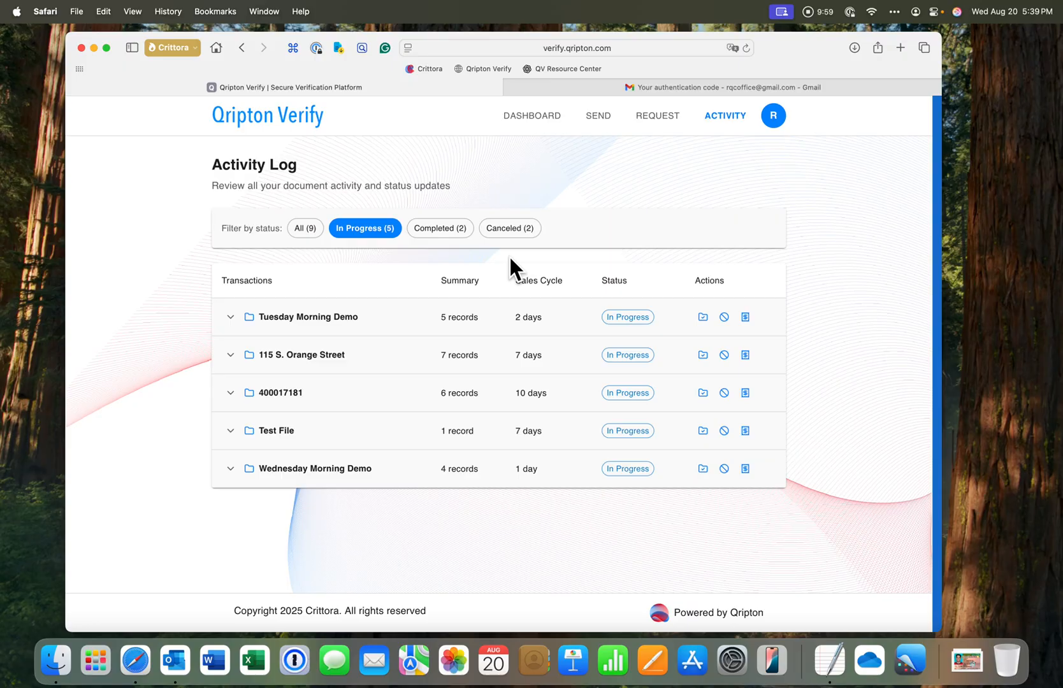
# Expand the Wednesday Morning Demo transaction and download the files from its 5:33 PM record
pyautogui.click(231, 469)
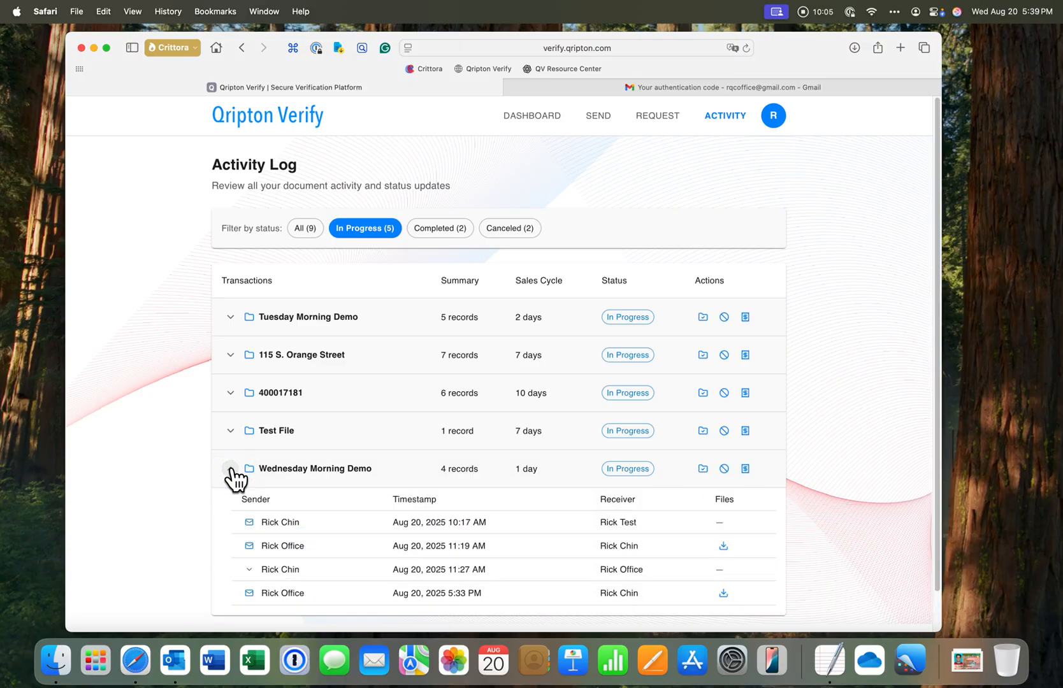
pyautogui.scroll(-2, 232, 474)
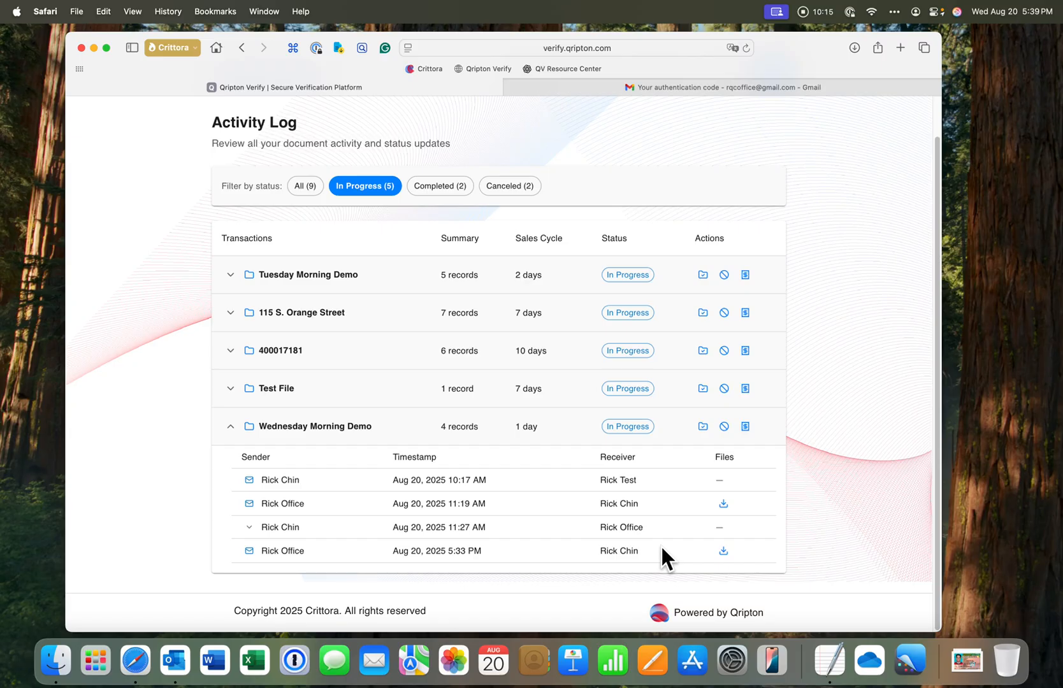
pyautogui.click(724, 551)
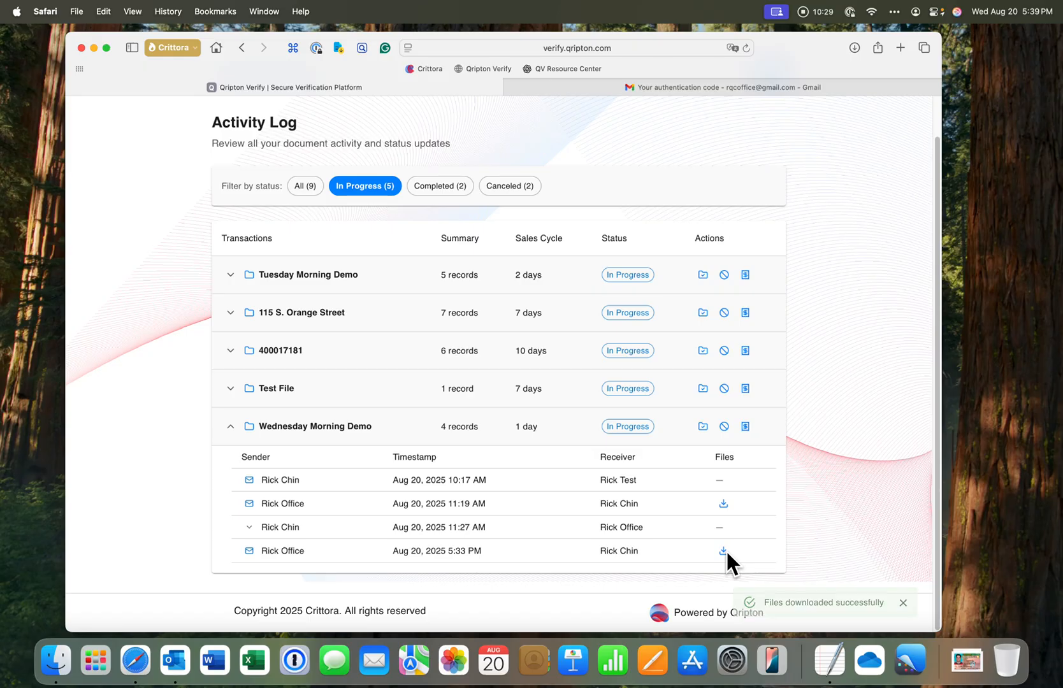
# Open each downloaded file from the Downloads folder to check the driver license and pay stub
pyautogui.press('super+Tab')
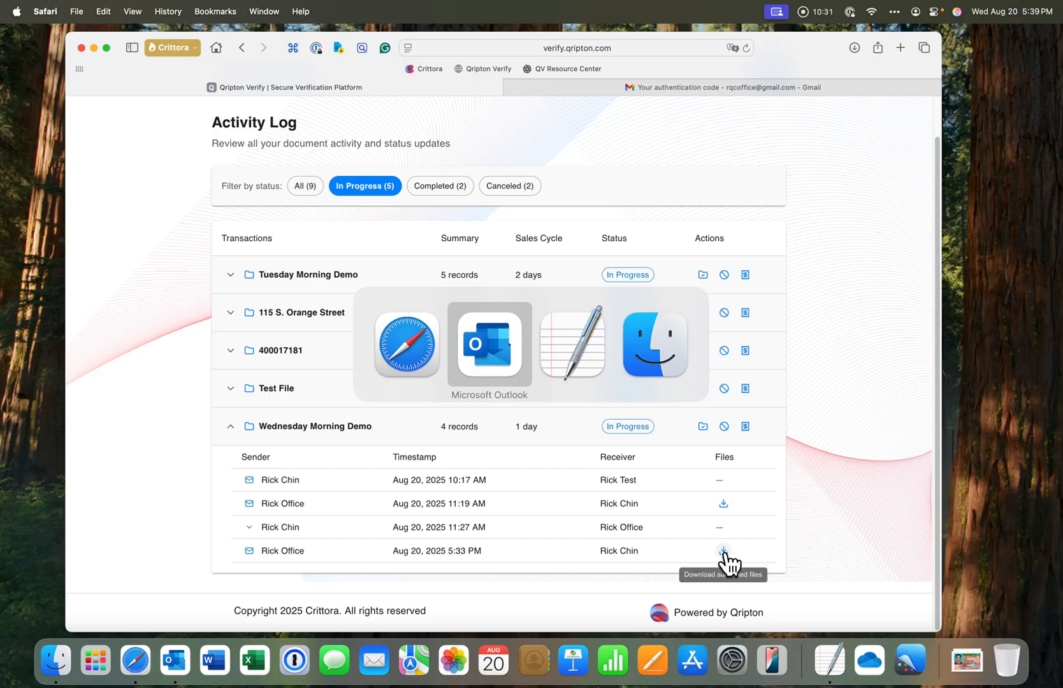
pyautogui.press('super+Tab')
pyautogui.press('super+Tab')
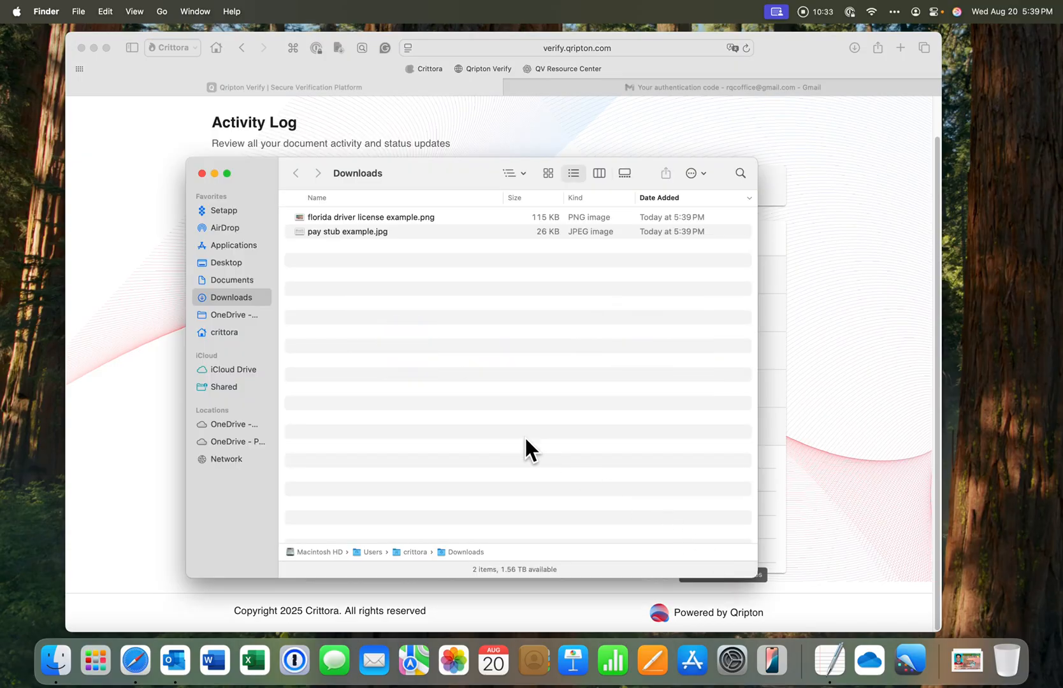
pyautogui.doubleClick(346, 216)
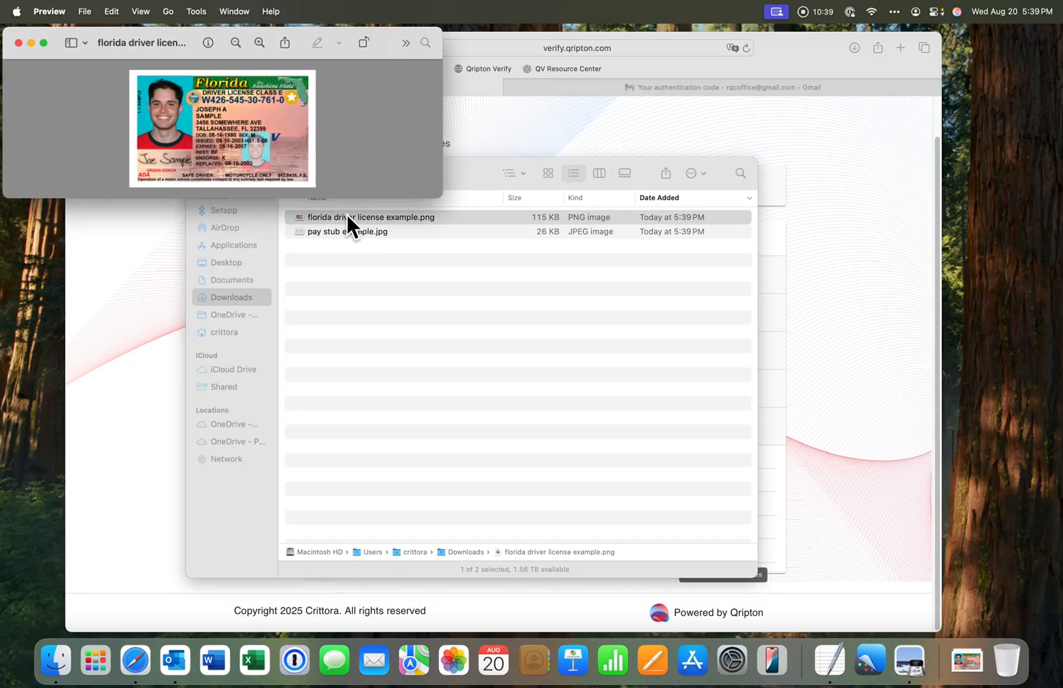
pyautogui.press('cmd+w')
pyautogui.click(344, 228)
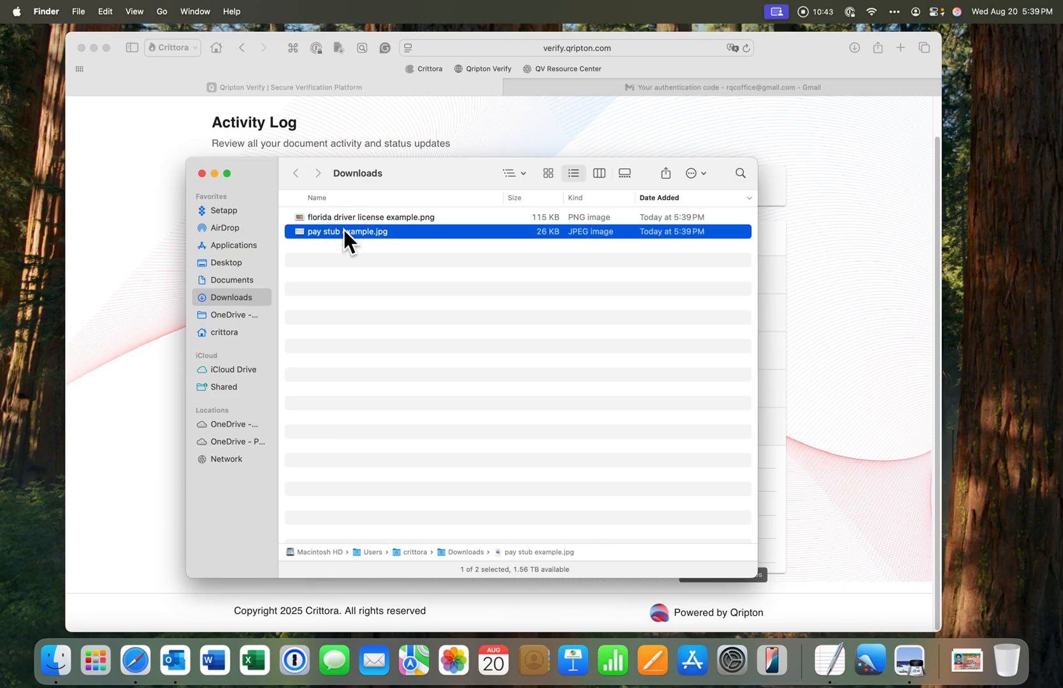
pyautogui.doubleClick(343, 231)
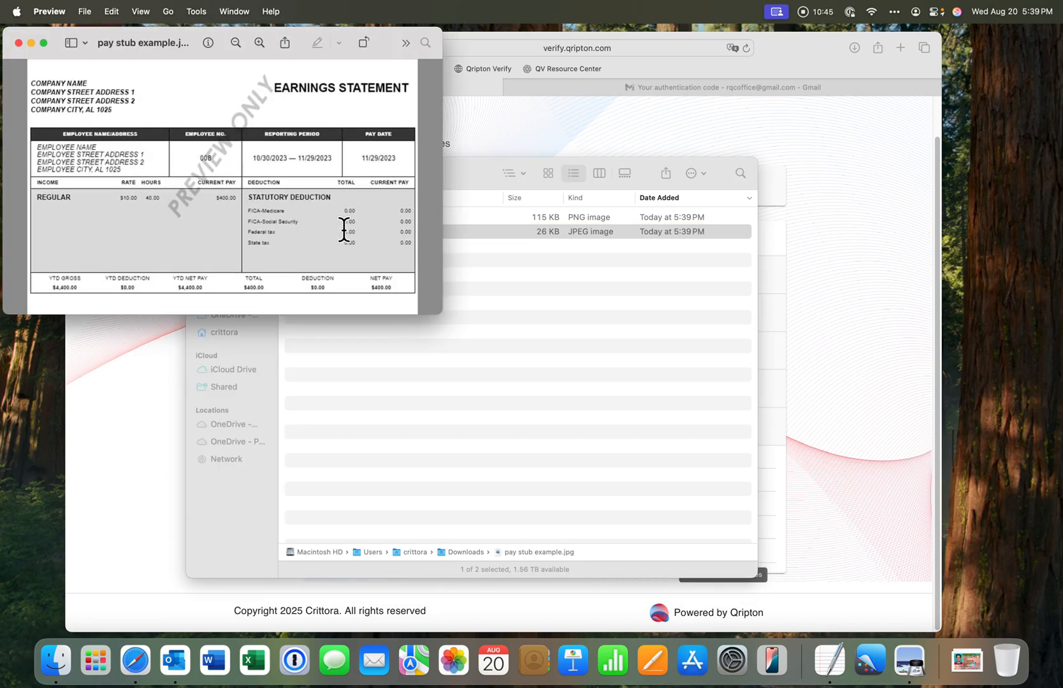
pyautogui.press('super+w')
pyautogui.click(343, 231)
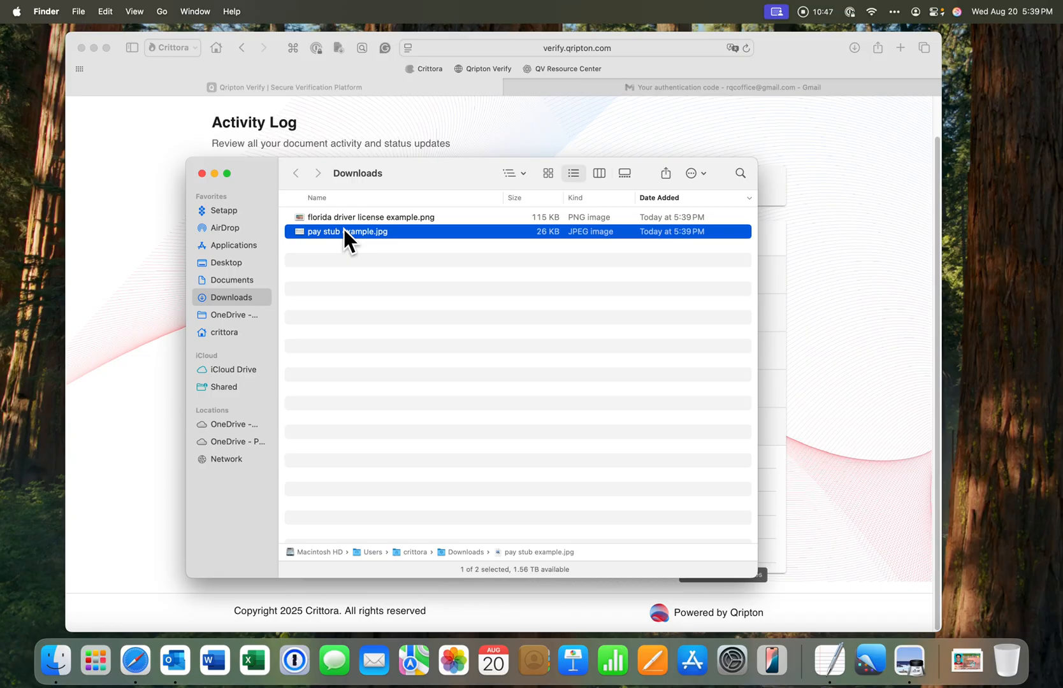
# Return to the browser's Activity Log and switch between the Completed, Canceled and In Progress status filters
pyautogui.press('super+Tab')
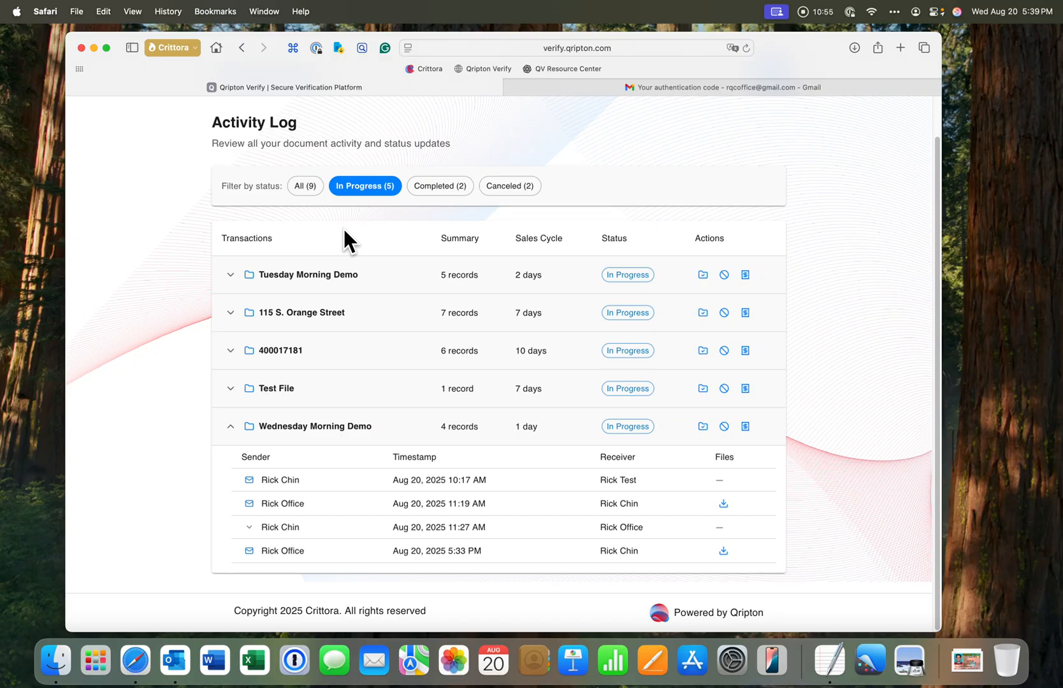
pyautogui.scroll(2, 354, 230)
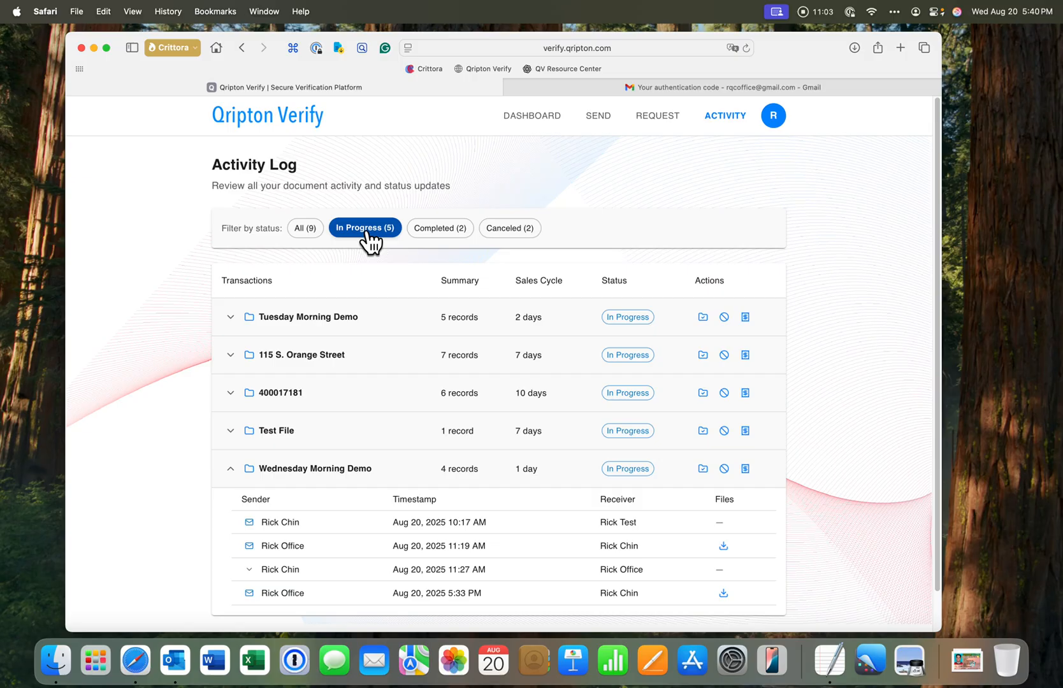
pyautogui.click(434, 240)
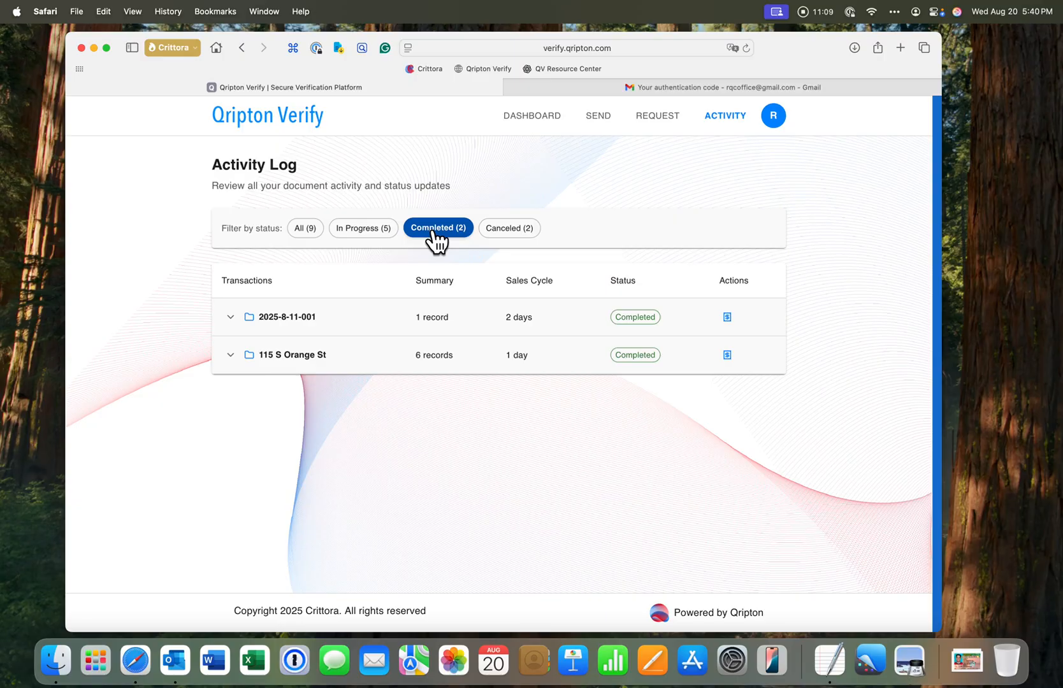
pyautogui.click(501, 235)
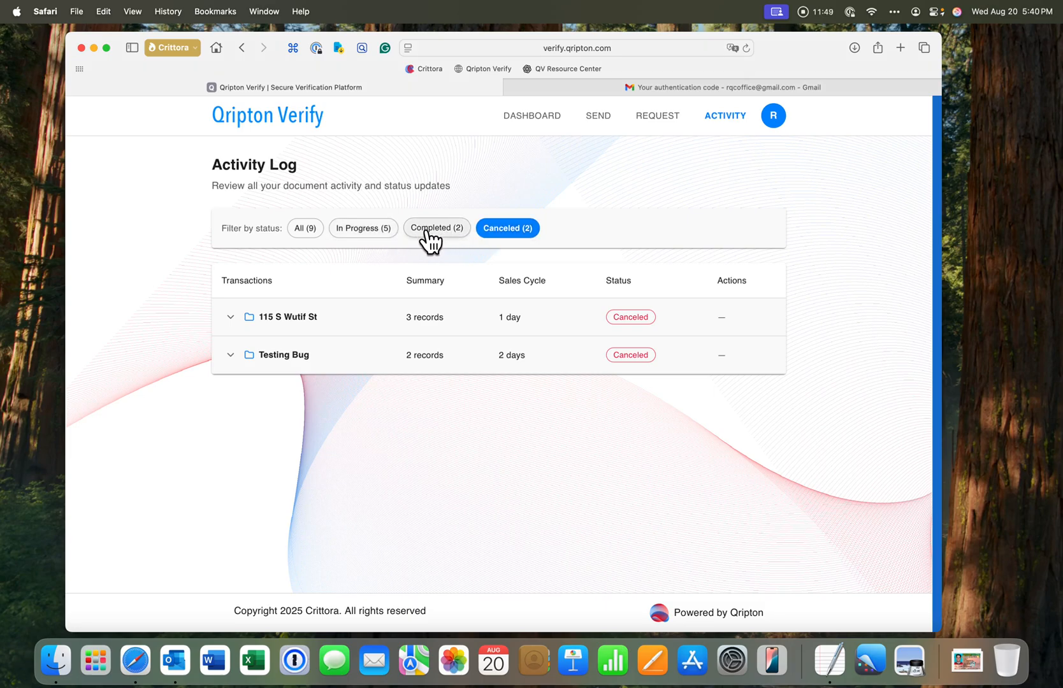
pyautogui.click(372, 240)
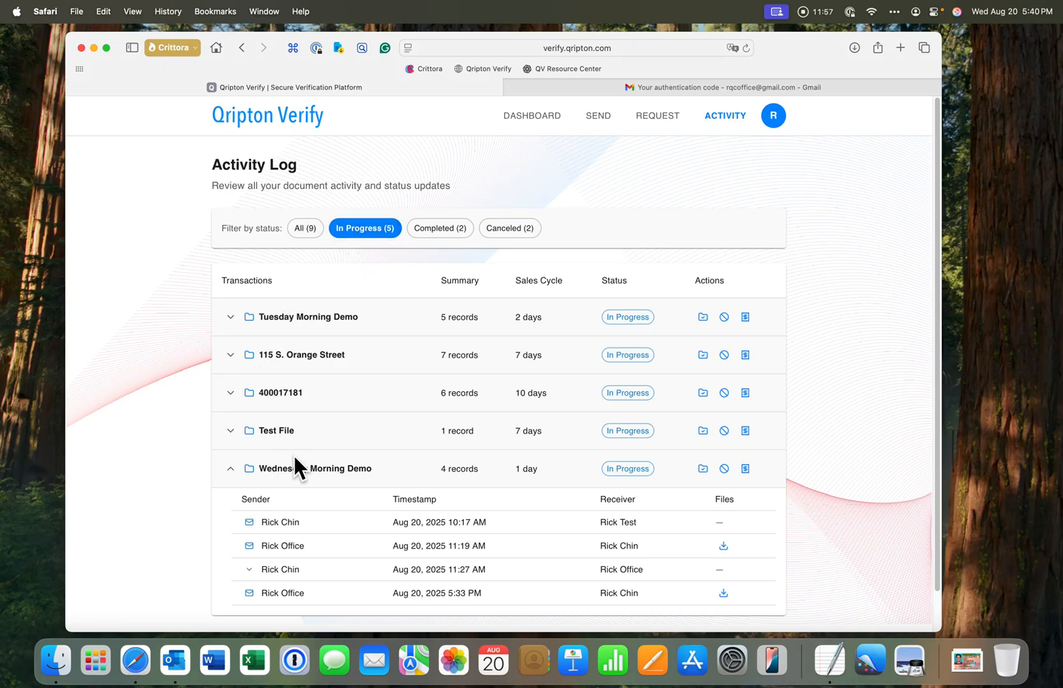
# Expand the Tuesday Morning Demo transaction and its 10:18 AM record to inspect the open details, then collapse both
pyautogui.scroll(-2, 338, 458)
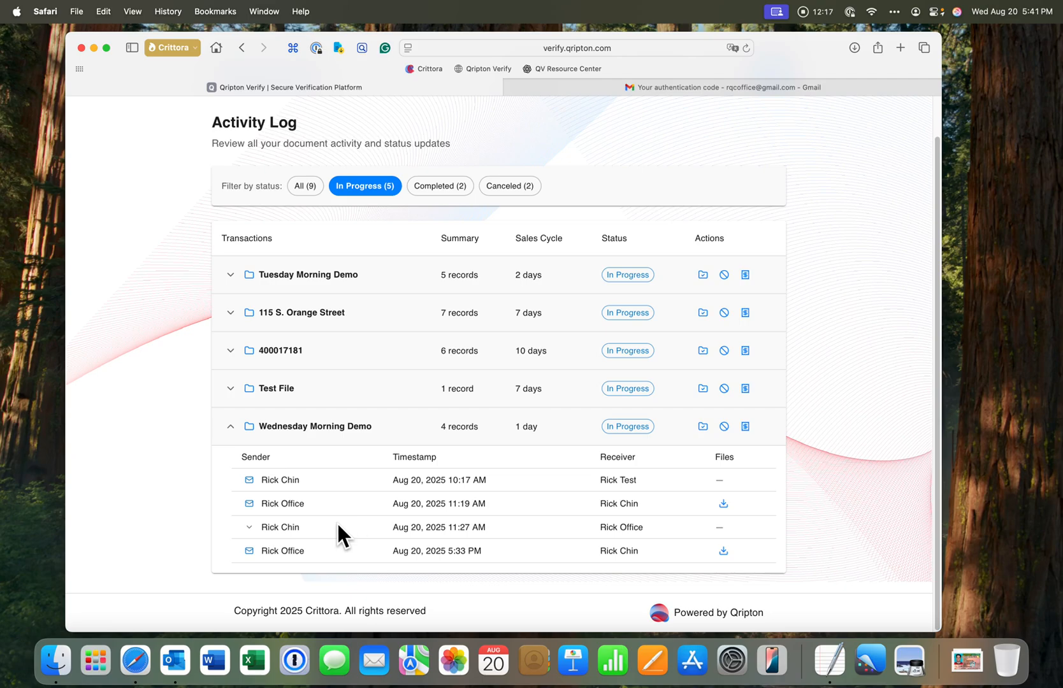
pyautogui.click(230, 276)
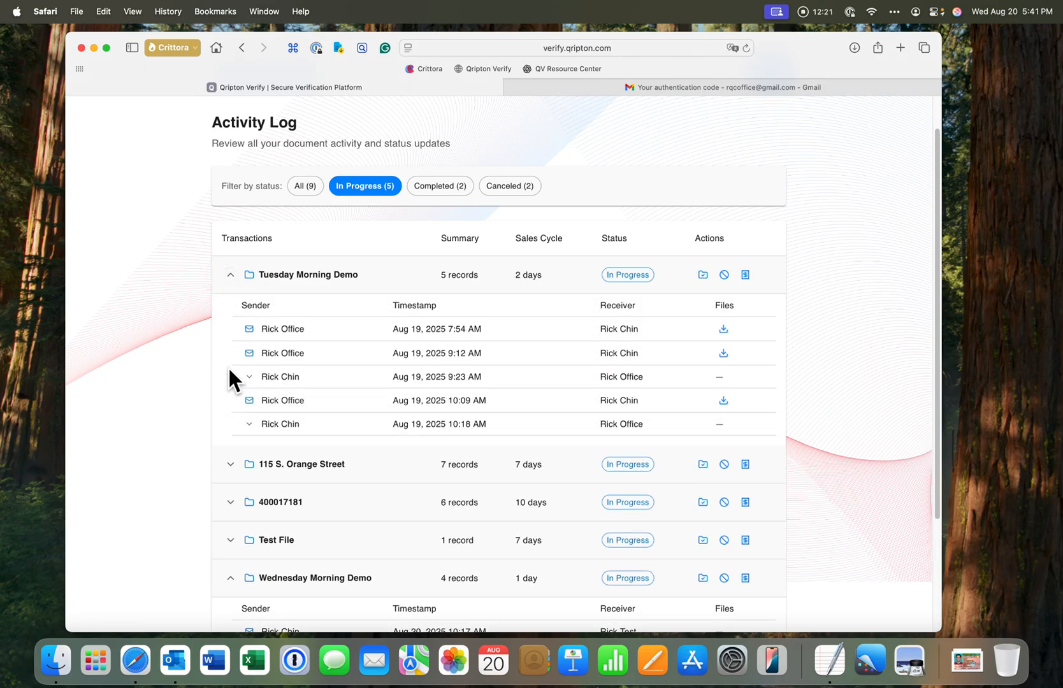
pyautogui.click(250, 425)
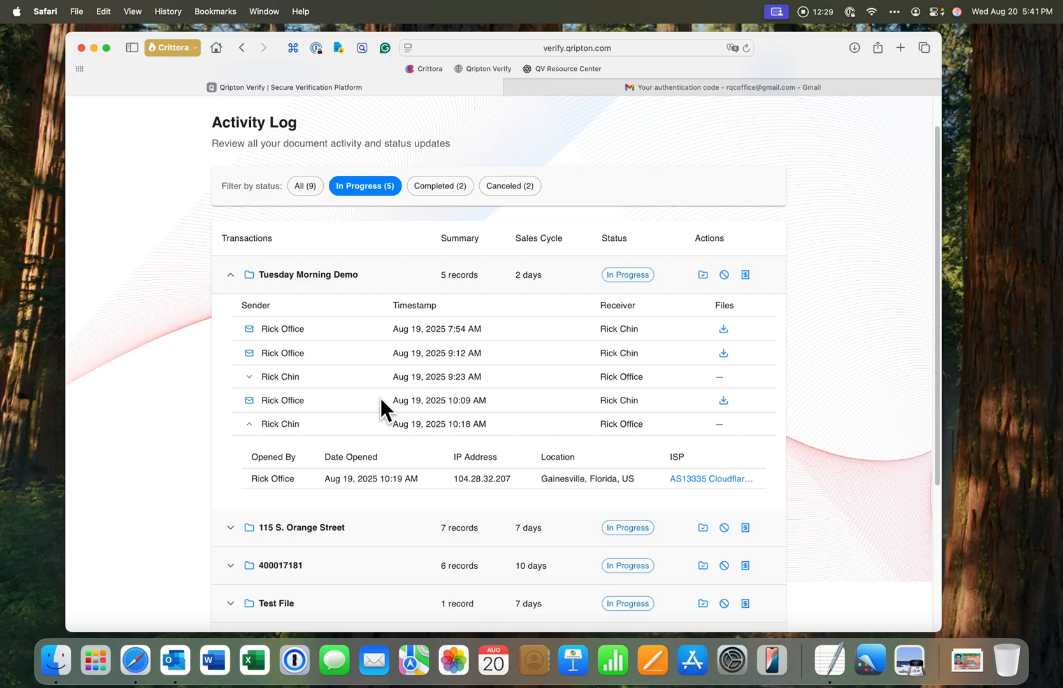
pyautogui.click(249, 424)
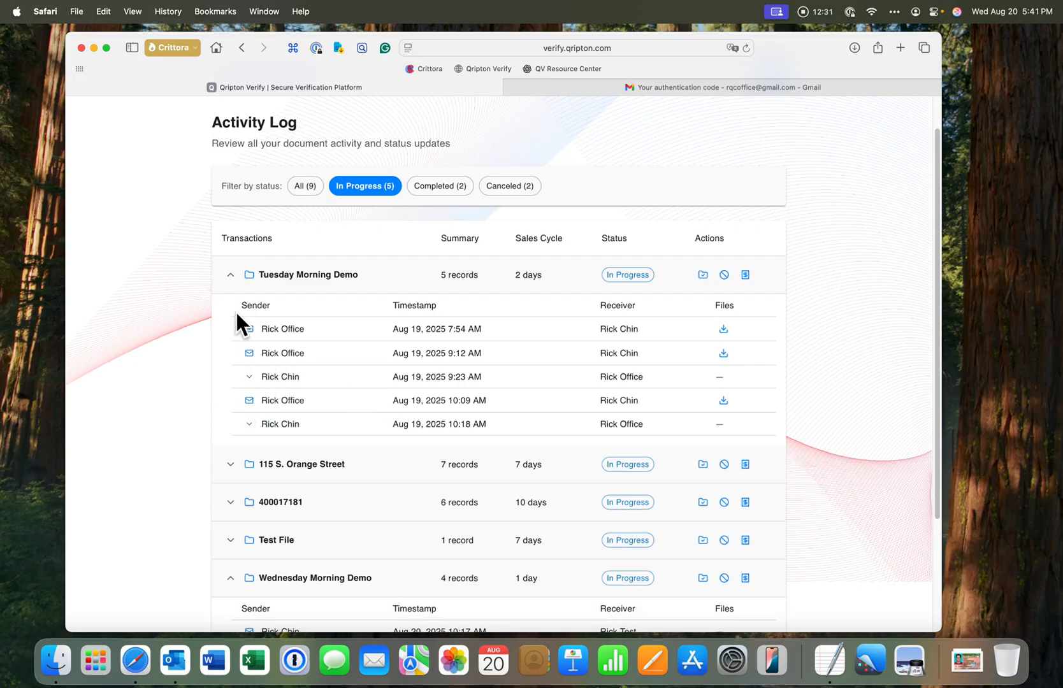
pyautogui.click(230, 275)
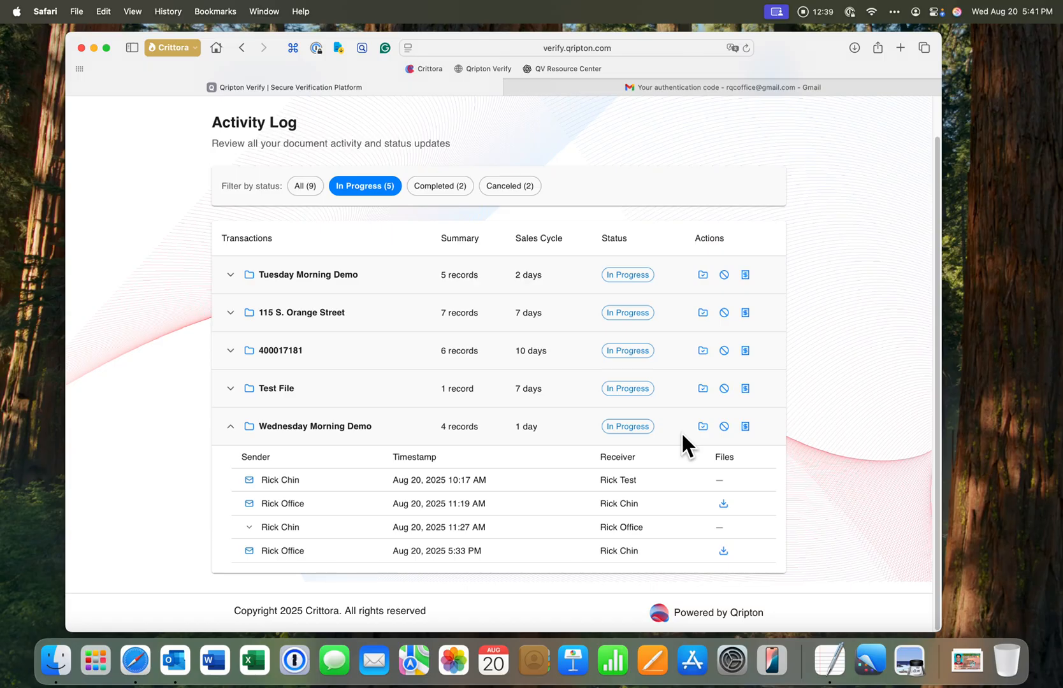
# Open the transaction invoice for Wednesday Morning Demo and scroll through its records, verification details and billing summary
pyautogui.click(746, 427)
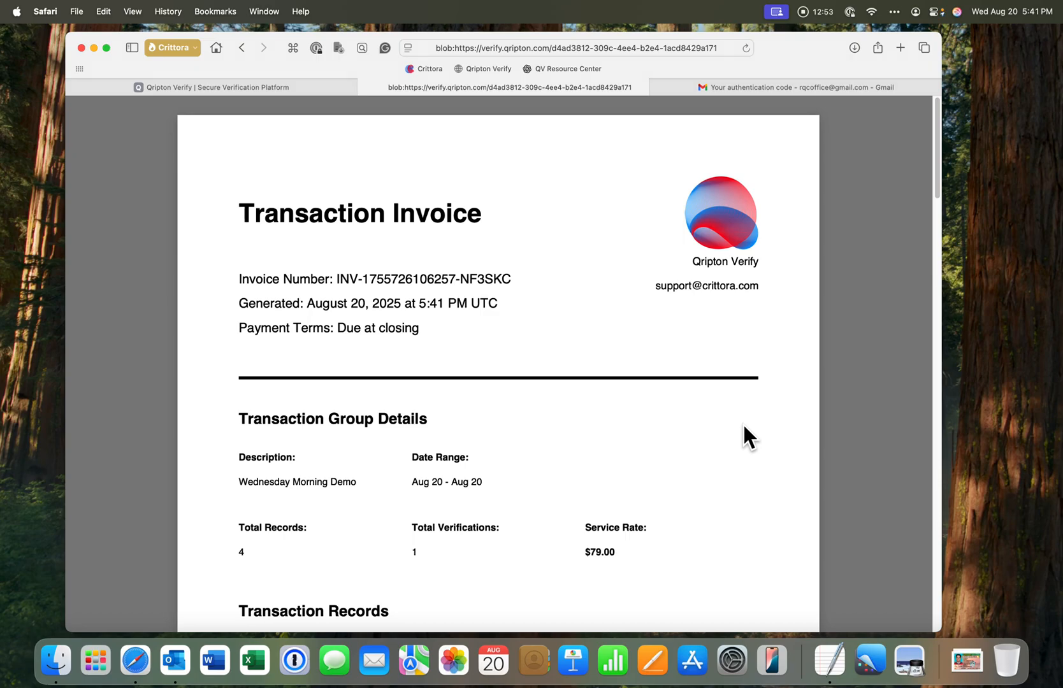
pyautogui.scroll(-3, 744, 427)
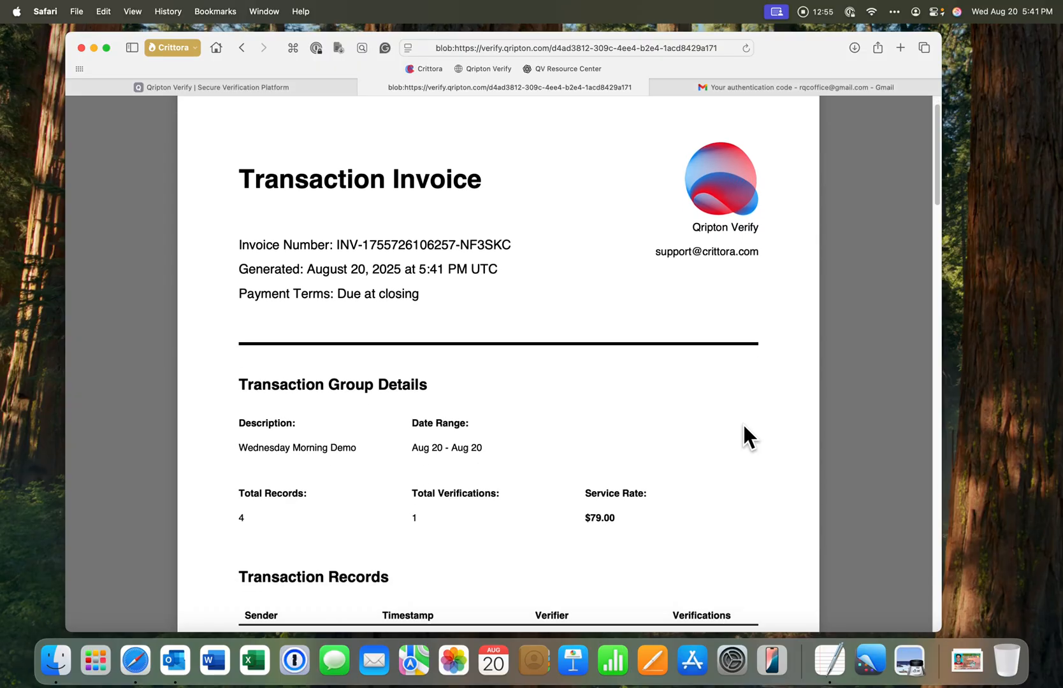
pyautogui.scroll(-5, 744, 427)
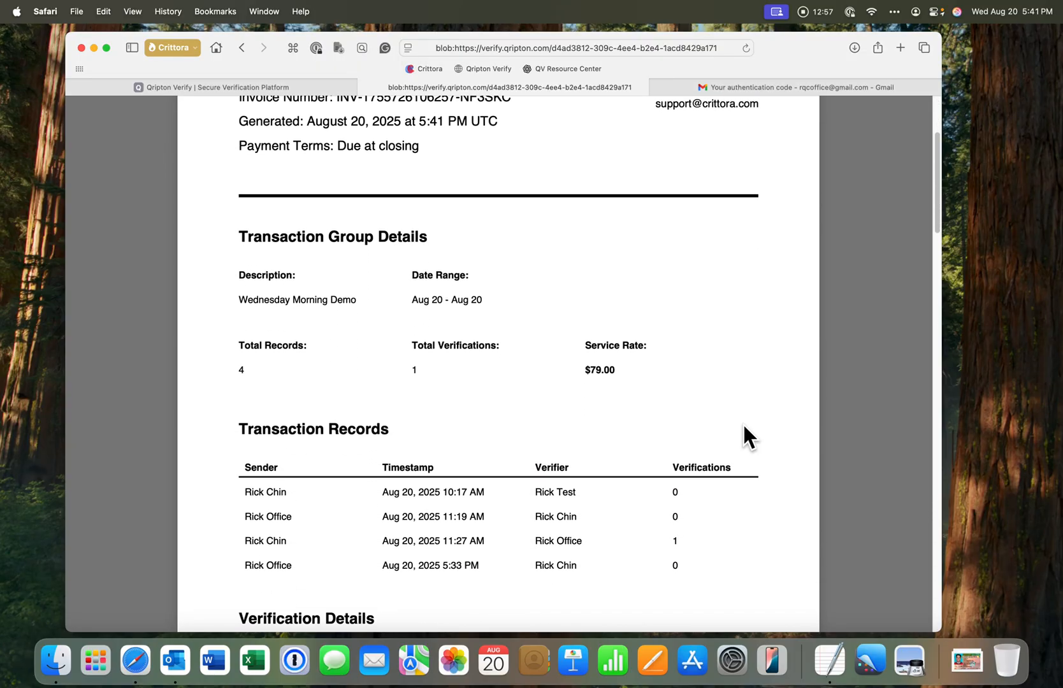
pyautogui.scroll(-3, 744, 427)
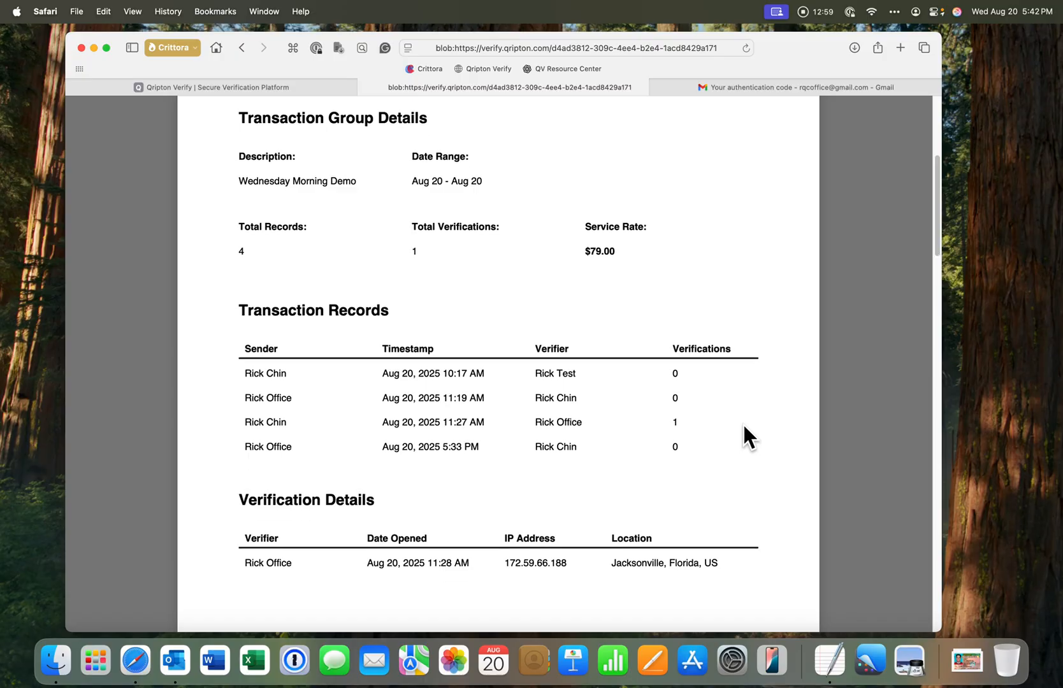
pyautogui.scroll(-4, 743, 427)
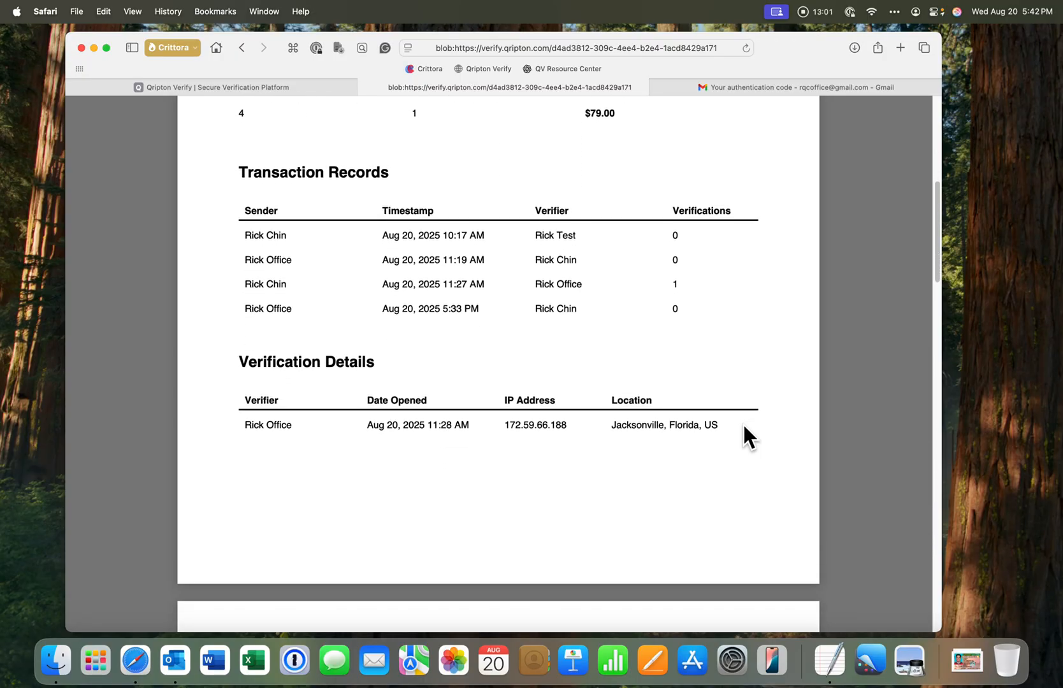
pyautogui.scroll(-2, 744, 426)
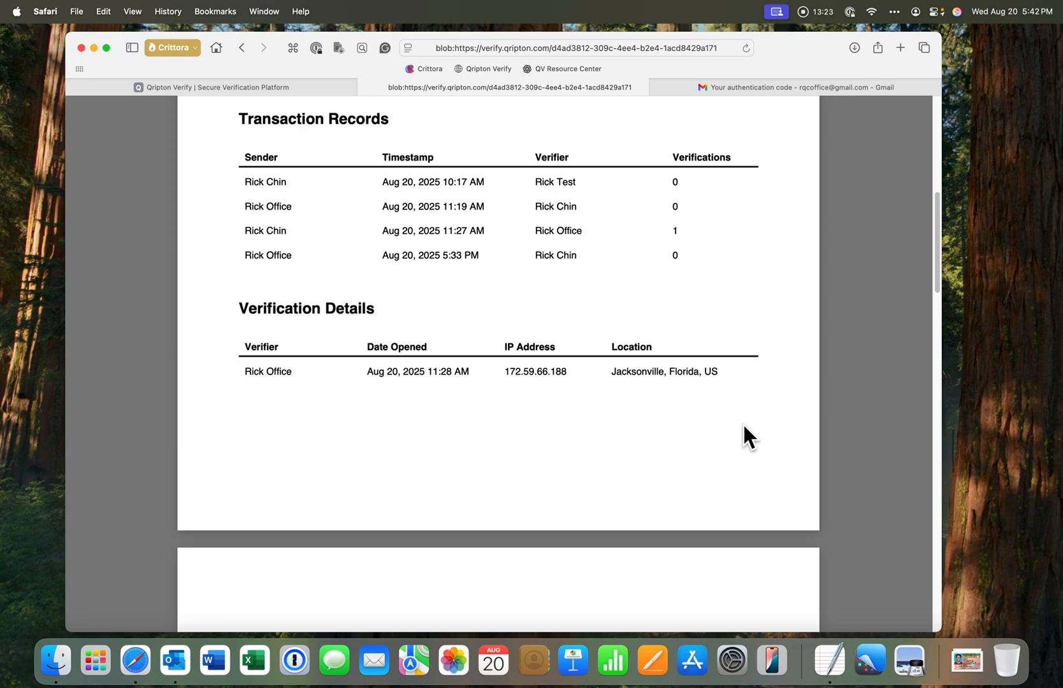
pyautogui.scroll(-5, 744, 429)
pyautogui.scroll(-1, 744, 425)
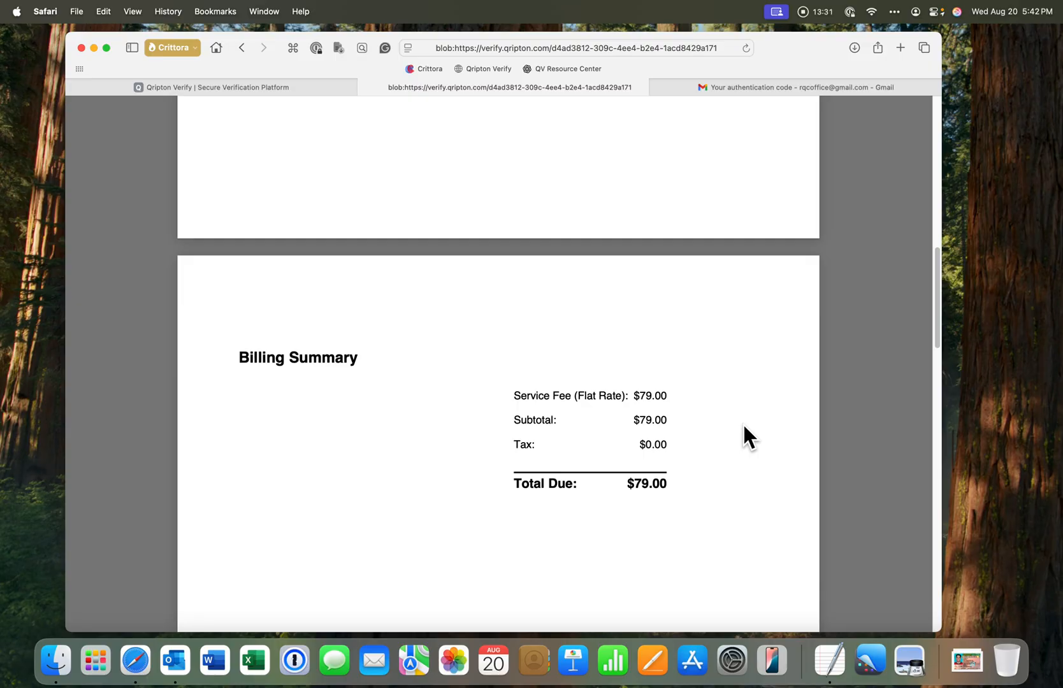
pyautogui.scroll(10, 744, 428)
pyautogui.scroll(-7, 744, 428)
pyautogui.scroll(8, 744, 429)
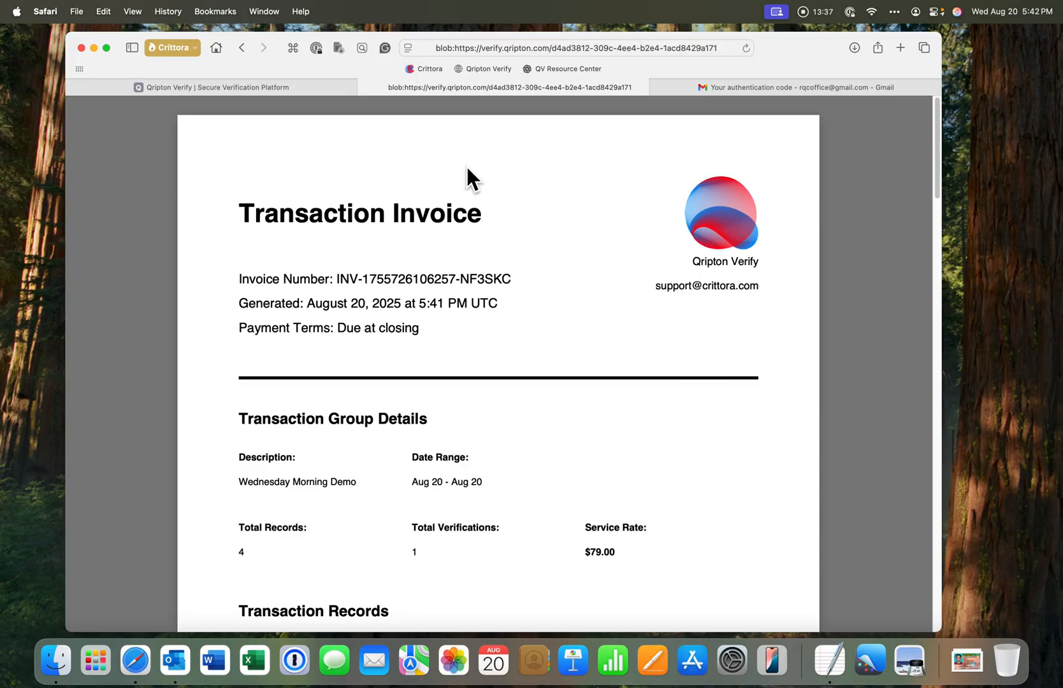
# Return to the Activity Log tab, expand and collapse the canceled transactions, then filter back to In Progress
pyautogui.click(365, 88)
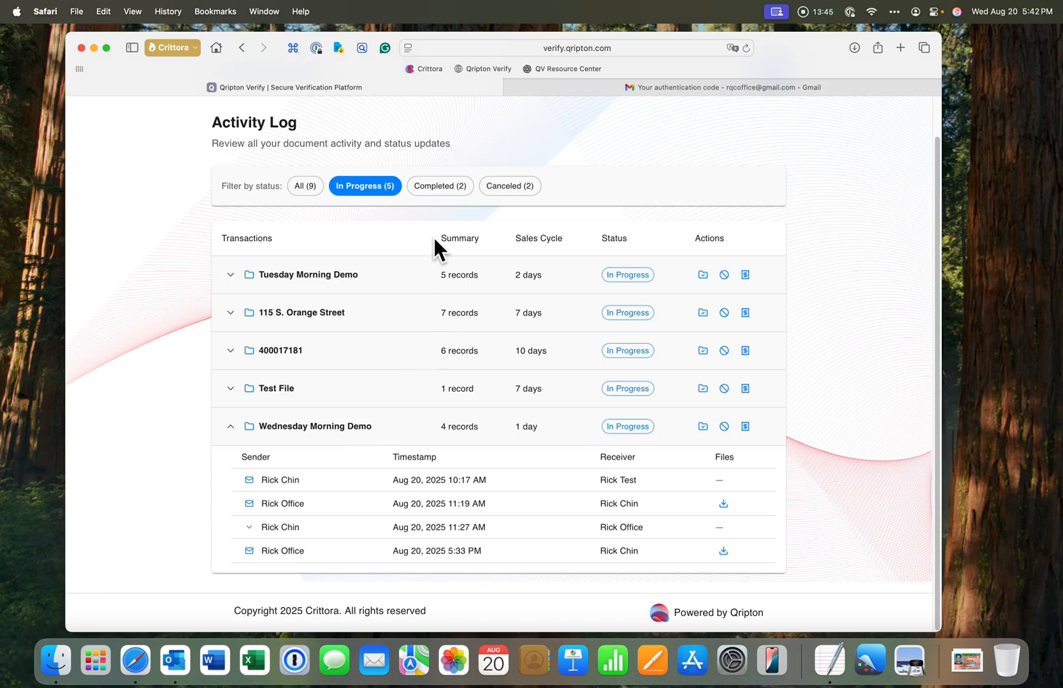
pyautogui.click(496, 189)
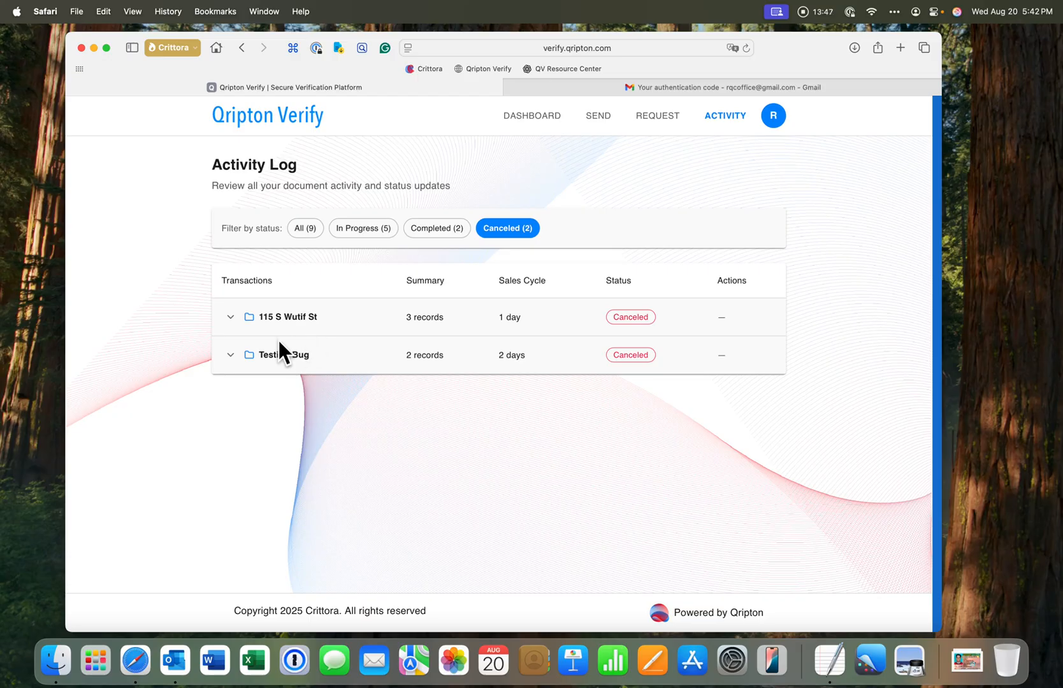
pyautogui.click(231, 318)
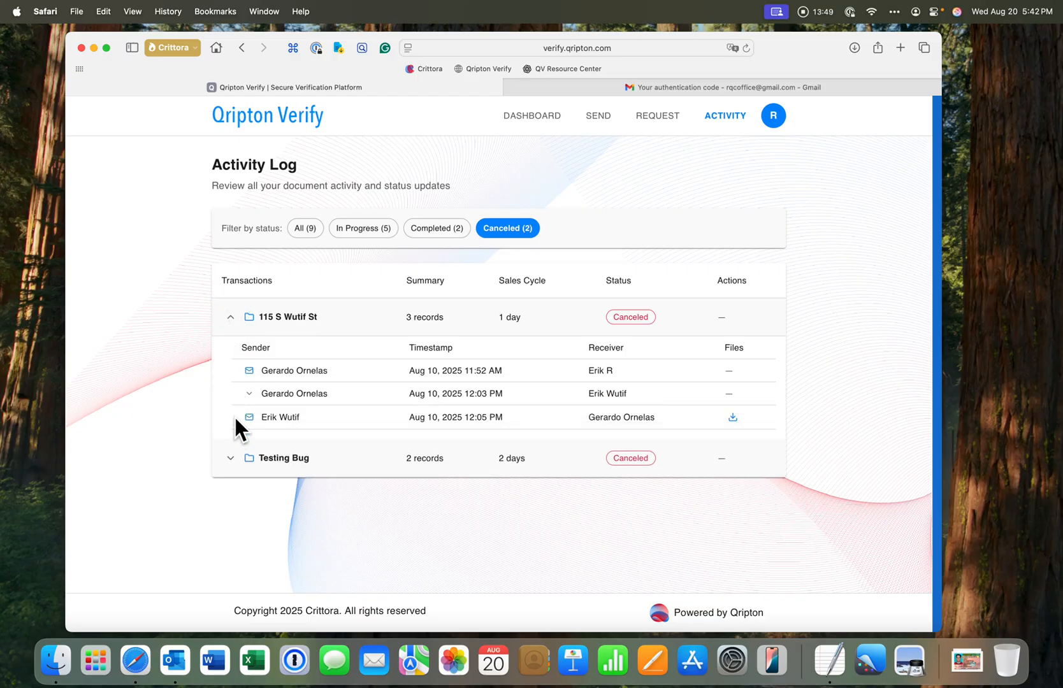
pyautogui.click(230, 458)
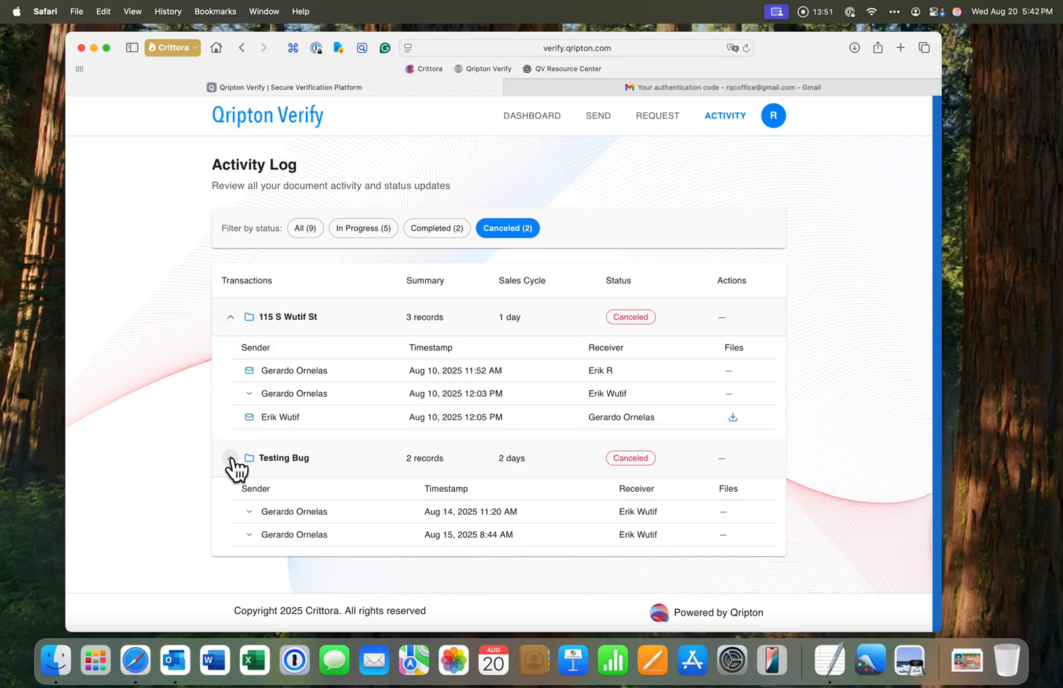
pyautogui.click(231, 458)
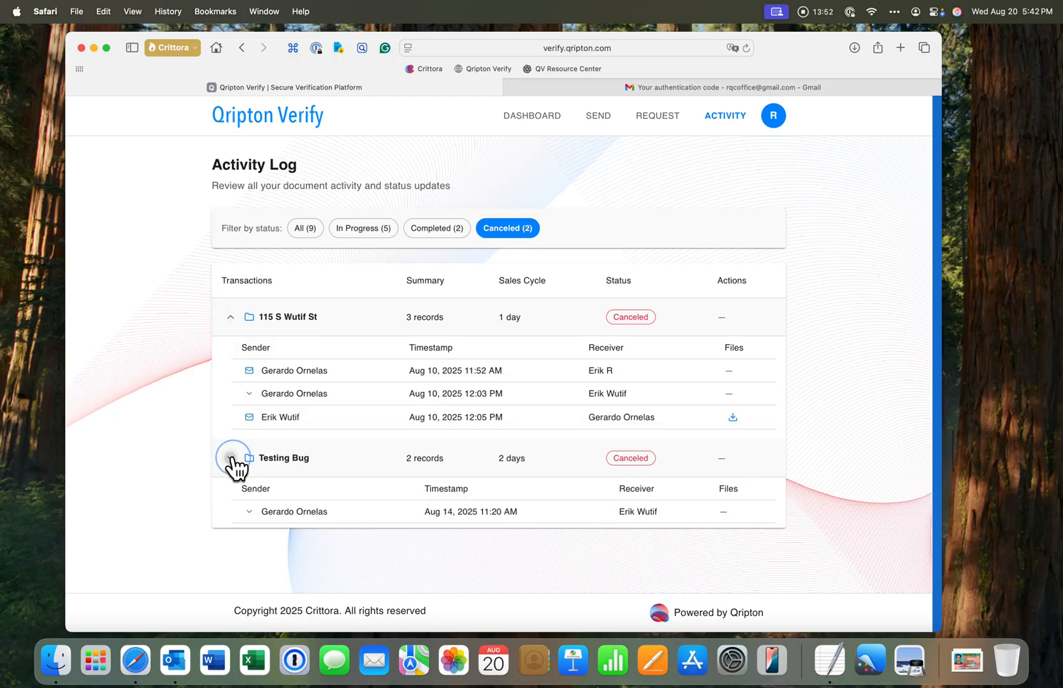
pyautogui.click(231, 318)
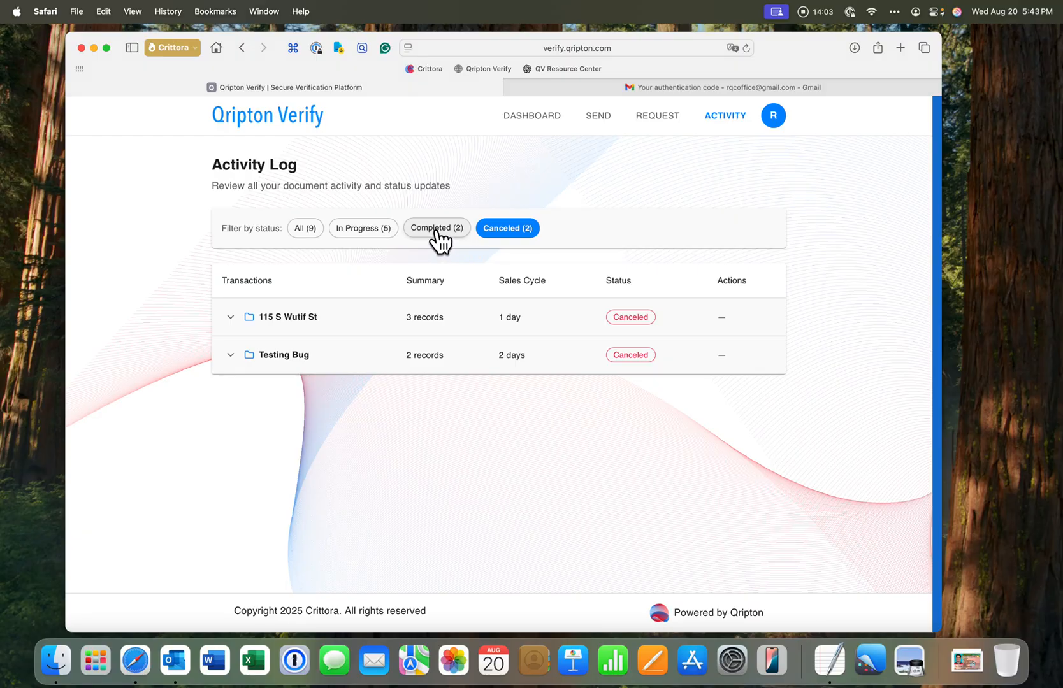
pyautogui.click(366, 229)
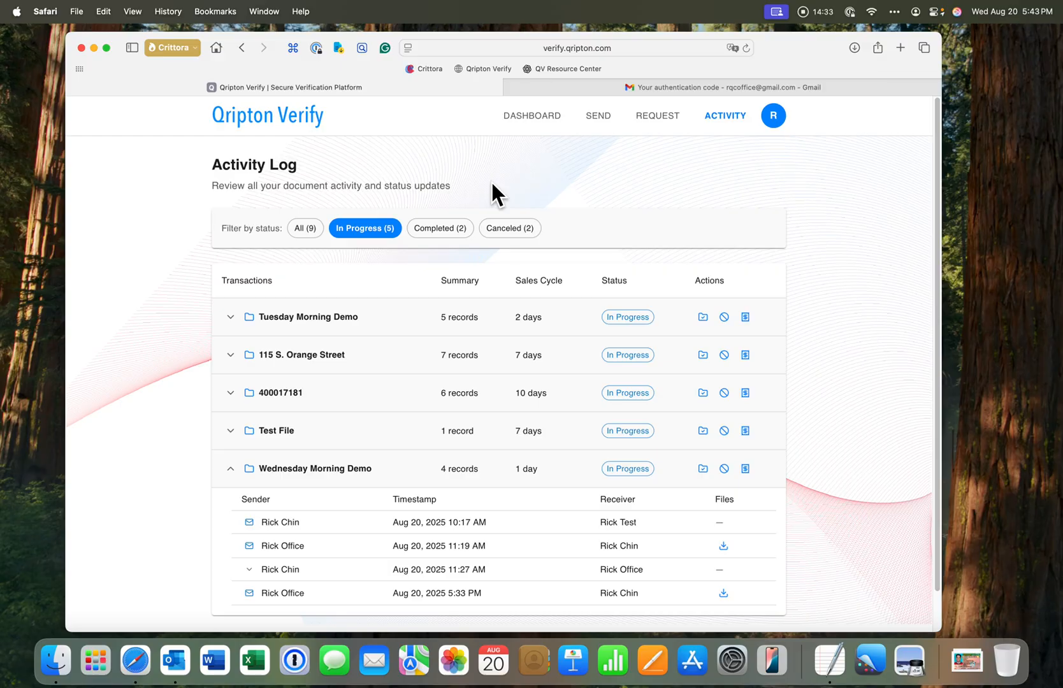
# Start sending a document from the dashboard and upload Wire Instructions Sample.pdf from the Qripton Verify Demo folder
pyautogui.click(532, 117)
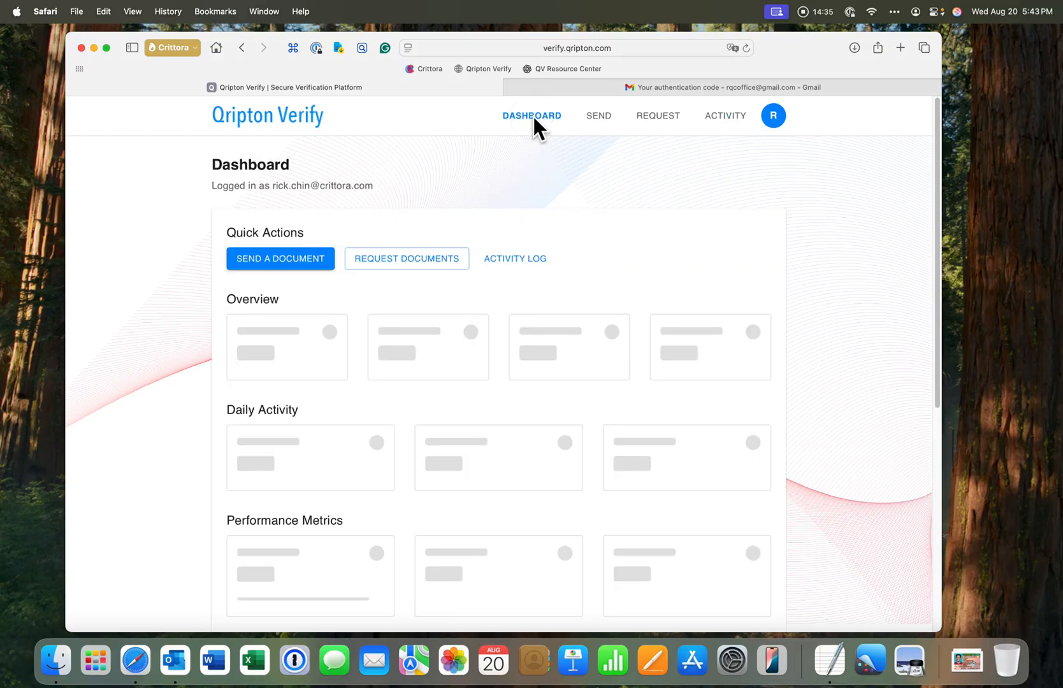
pyautogui.click(297, 267)
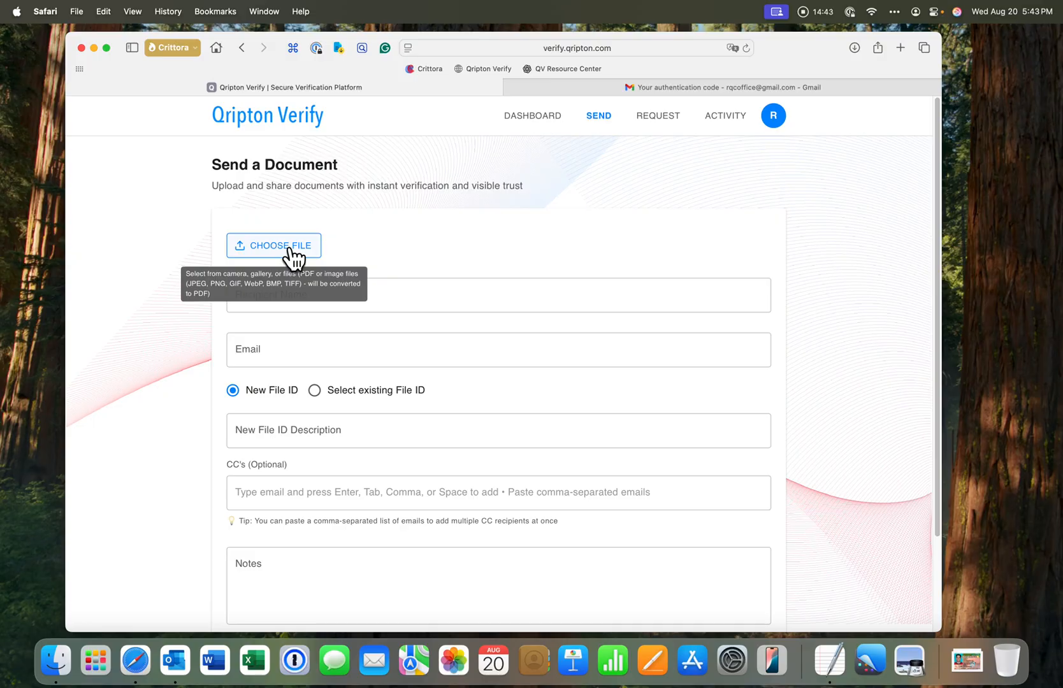
pyautogui.click(290, 248)
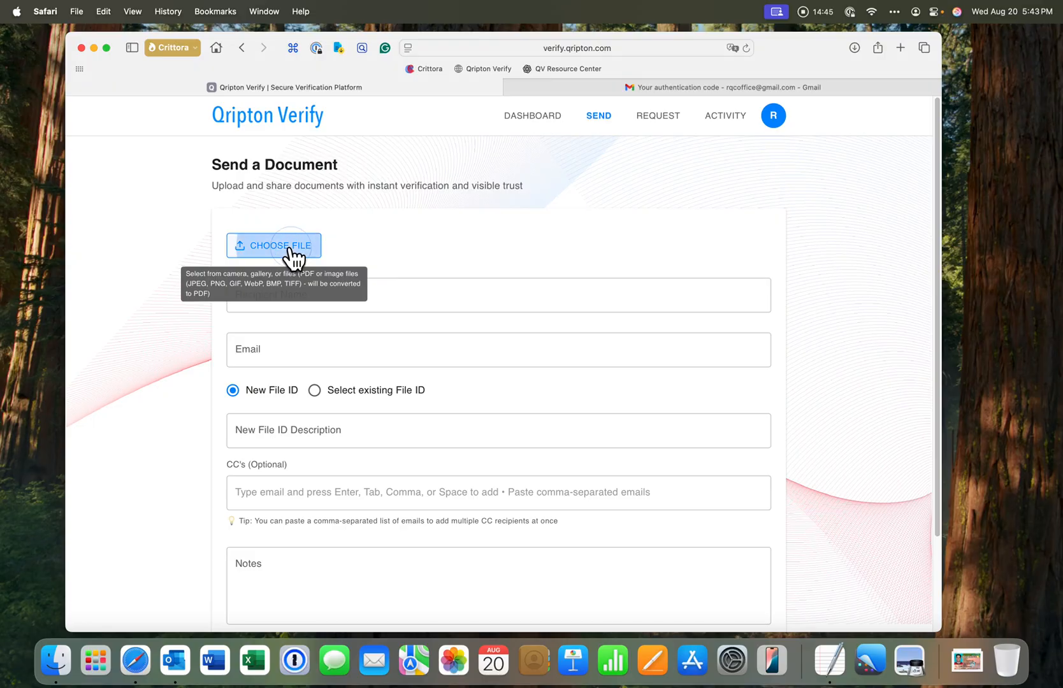
pyautogui.click(439, 312)
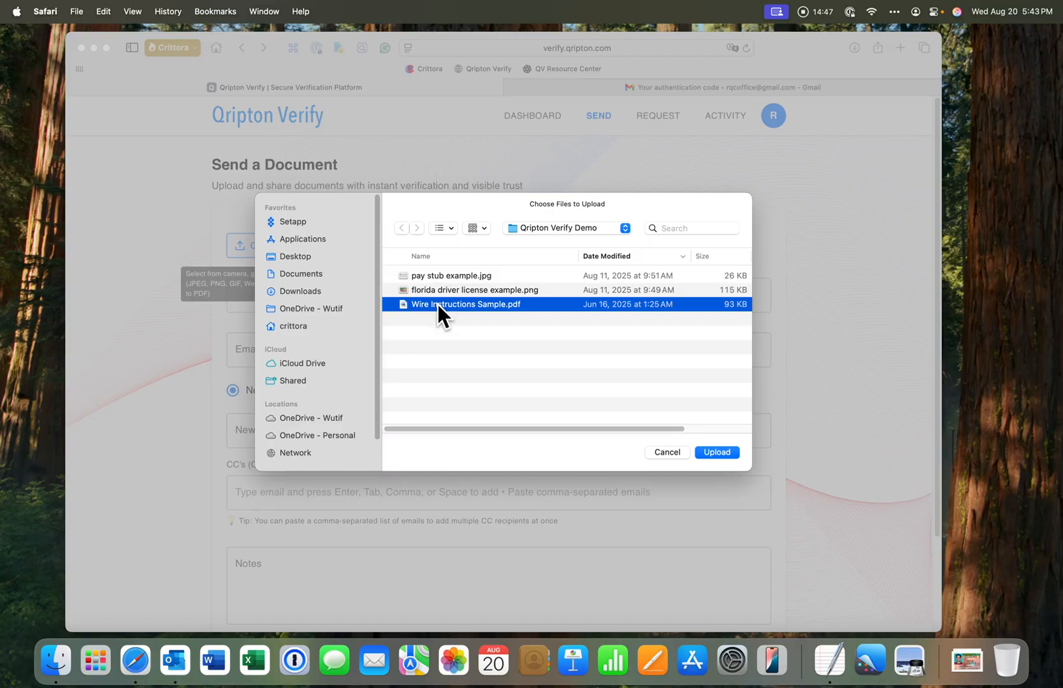
pyautogui.click(715, 452)
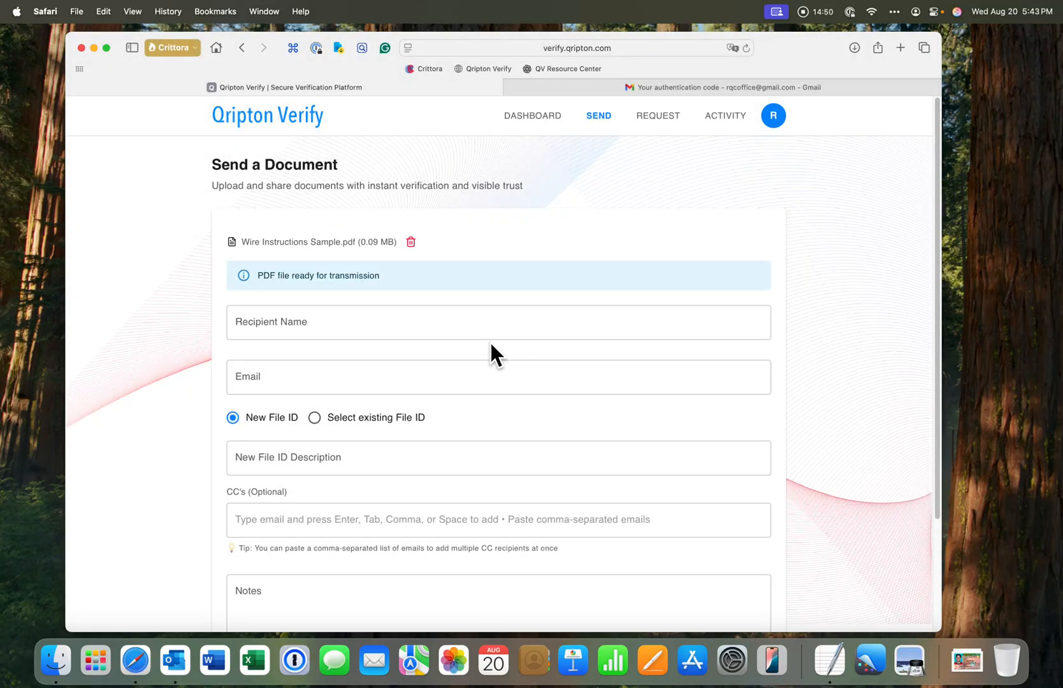
# Enter the recipient's name and fill in the recipient's e-mail address
pyautogui.click(439, 323)
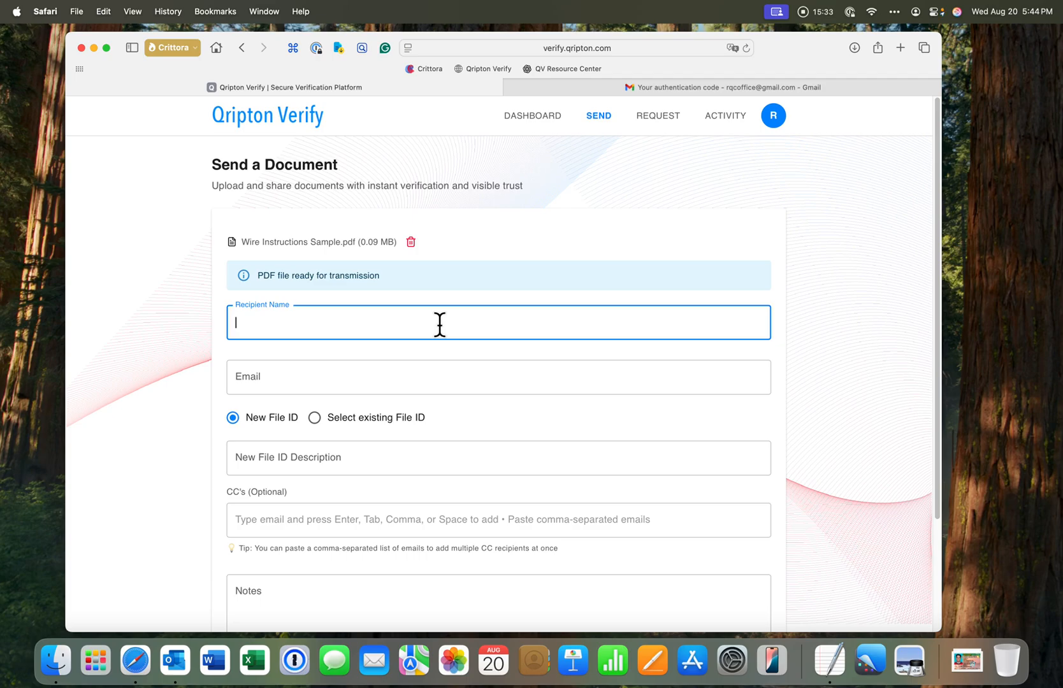
pyautogui.write('Rick Office')
pyautogui.click(360, 372)
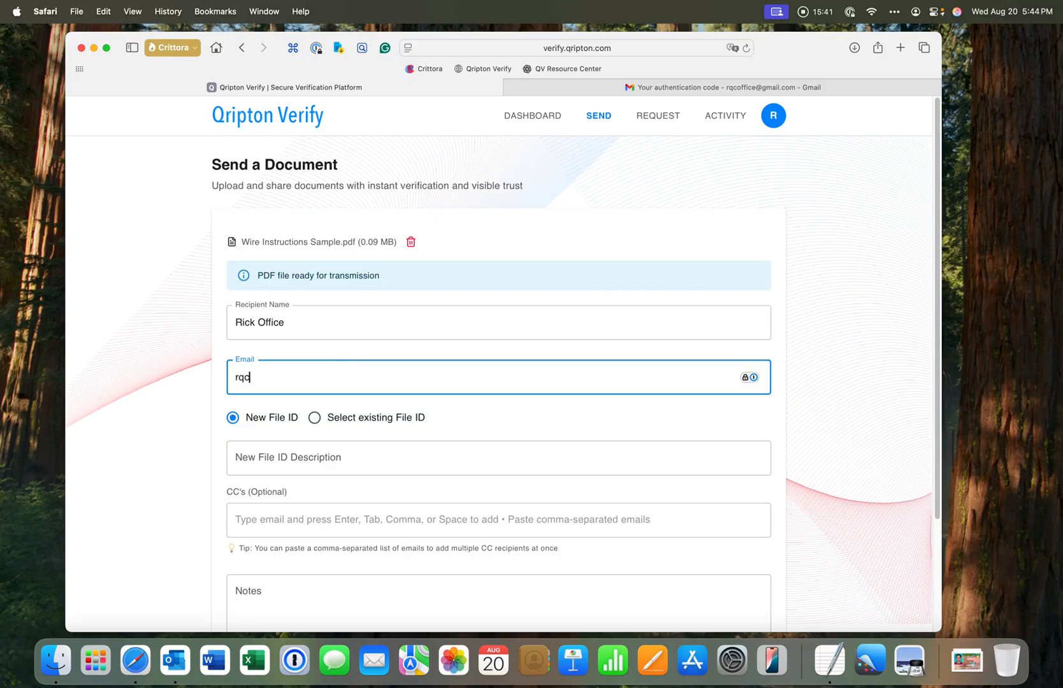
# Choose to use an existing File ID and select Wednesday Morning Demo
pyautogui.click(315, 417)
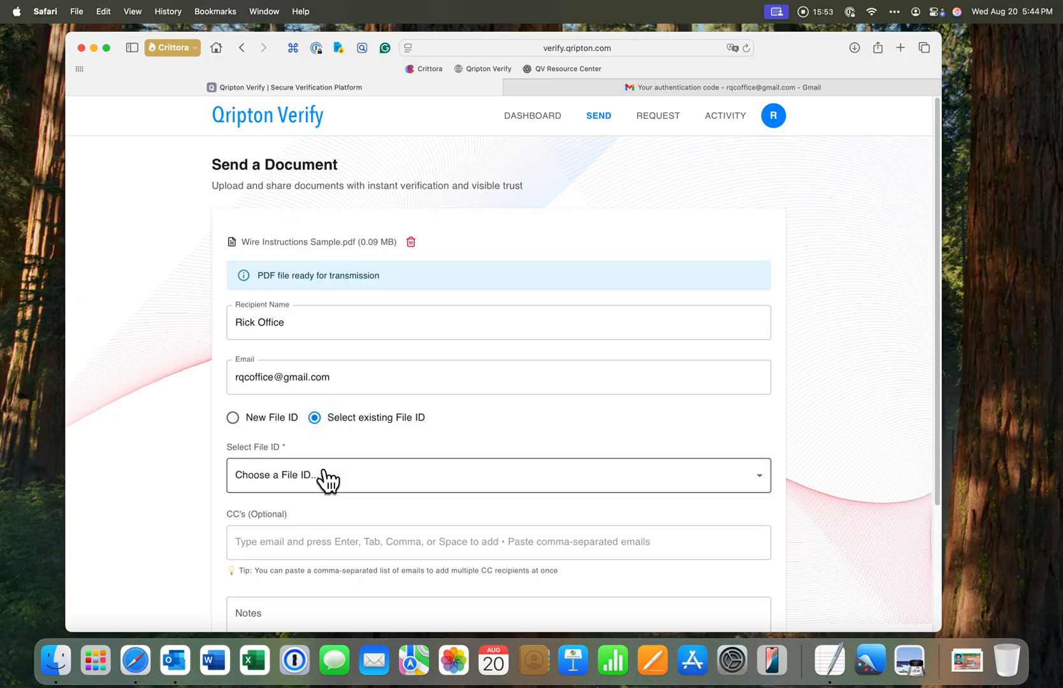
pyautogui.click(324, 477)
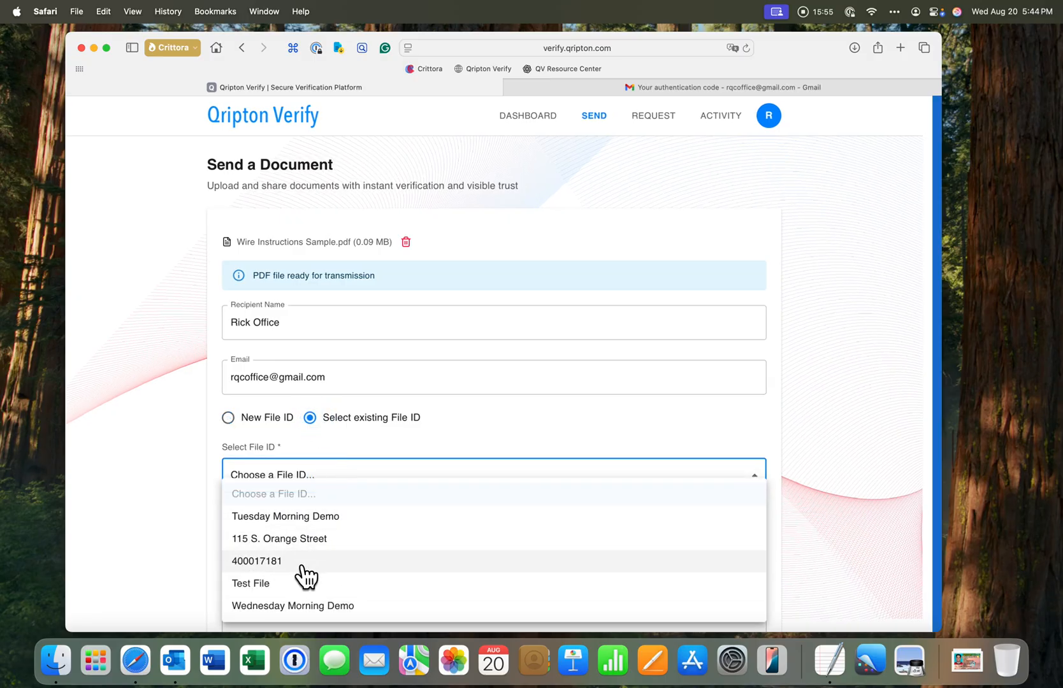
pyautogui.click(304, 607)
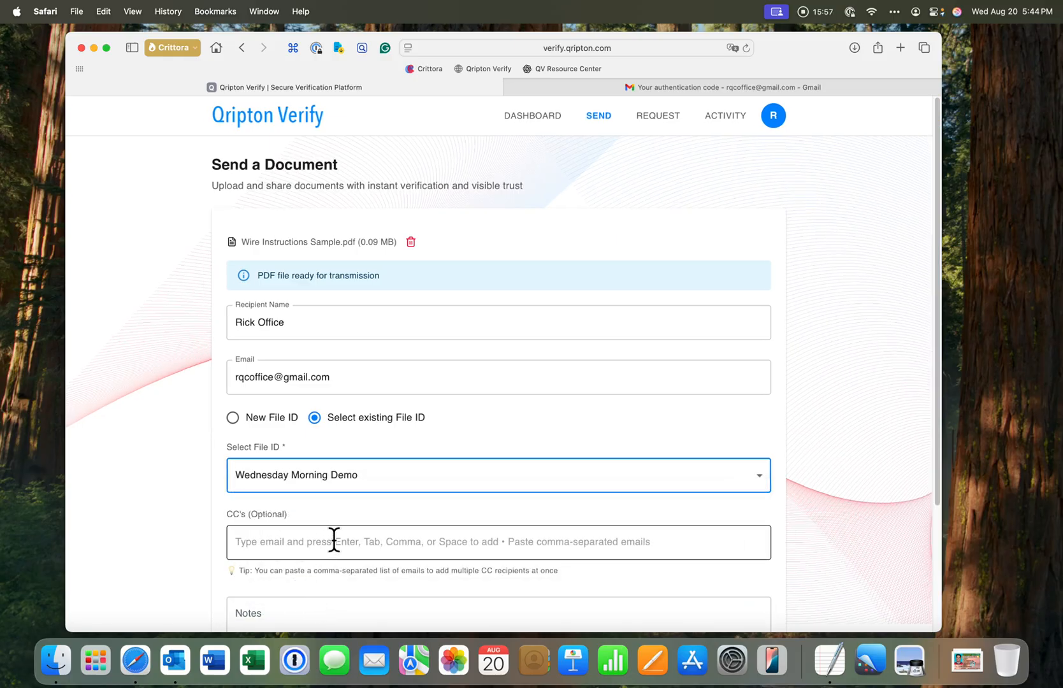
# Add the note "Wiring Instuctions", submit the document, and return to the dashboard
pyautogui.scroll(-3, 334, 541)
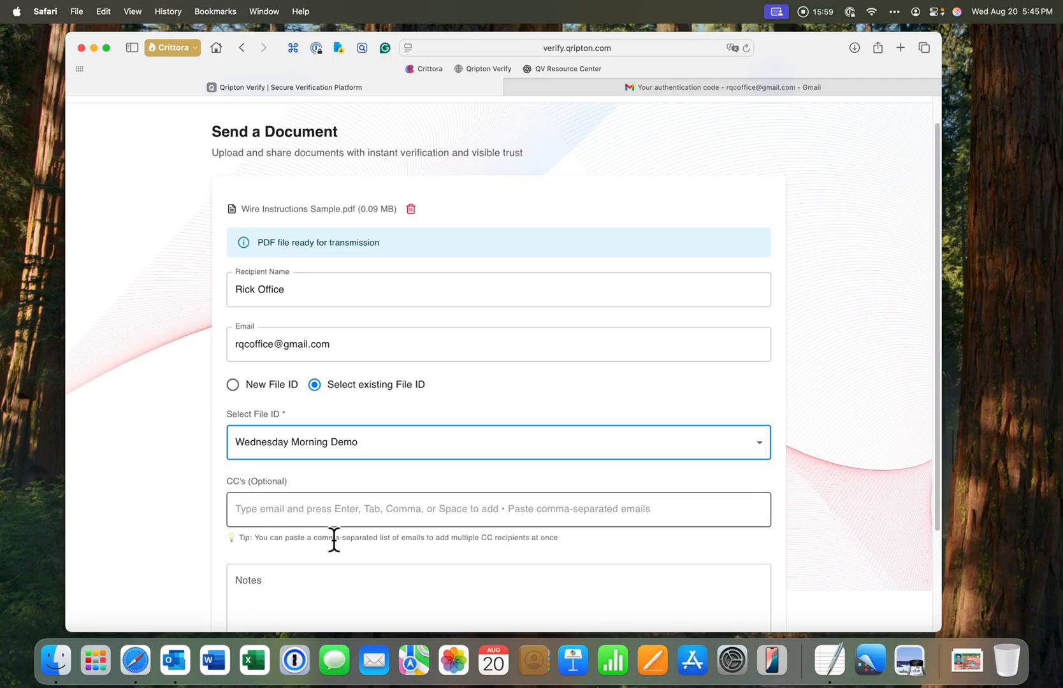
pyautogui.scroll(-3, 334, 540)
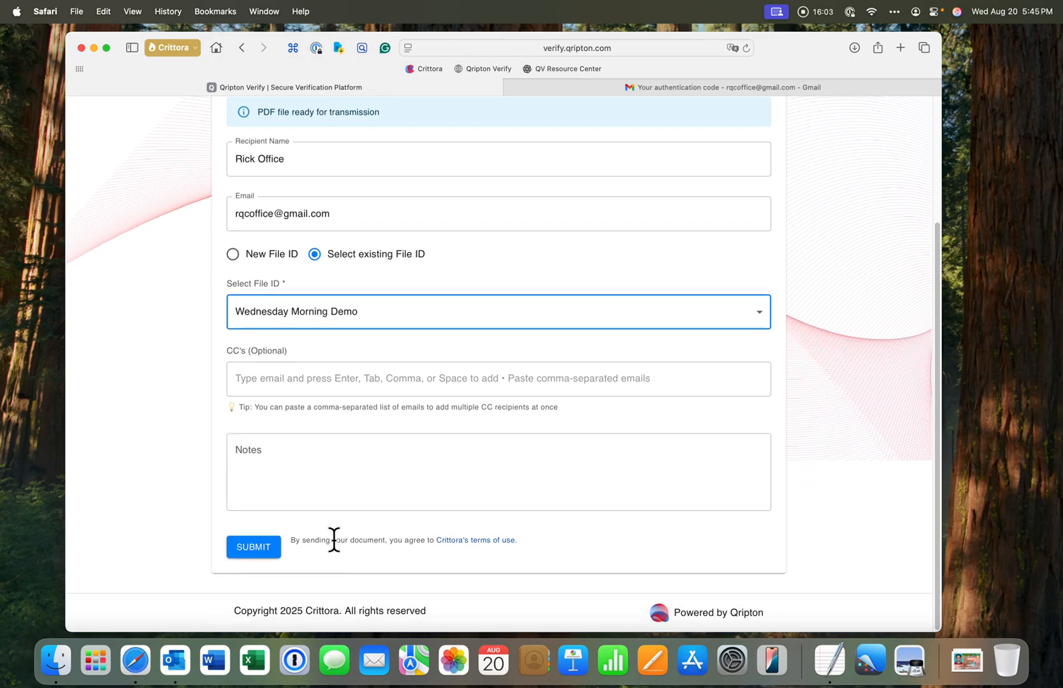
pyautogui.scroll(3, 334, 540)
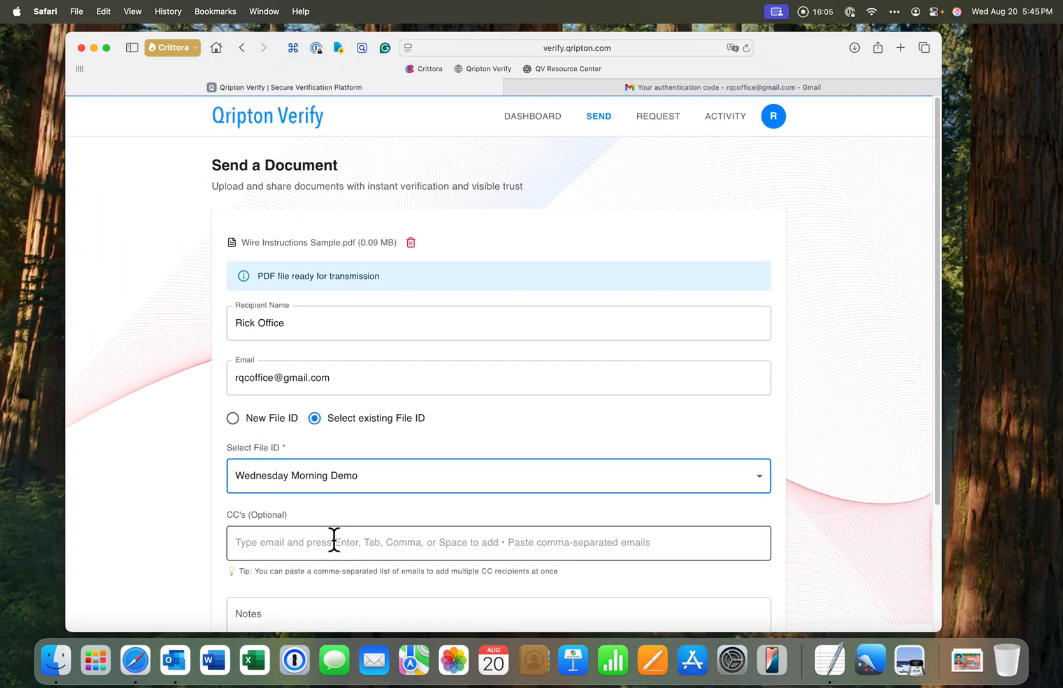
pyautogui.scroll(-2, 333, 541)
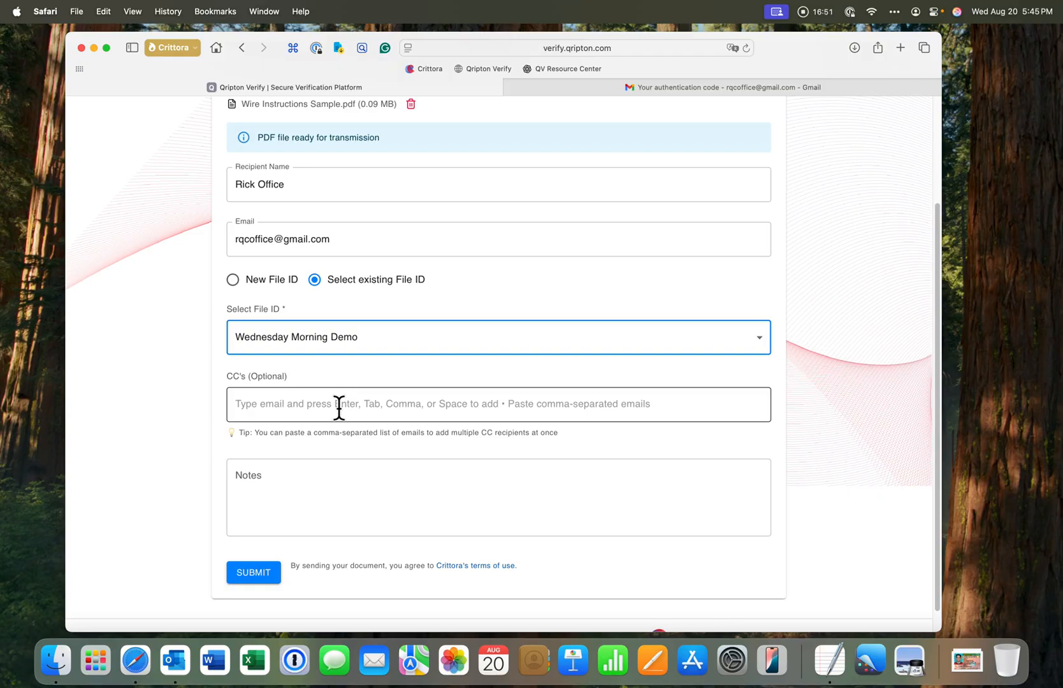
pyautogui.click(315, 487)
pyautogui.write('Wiring In')
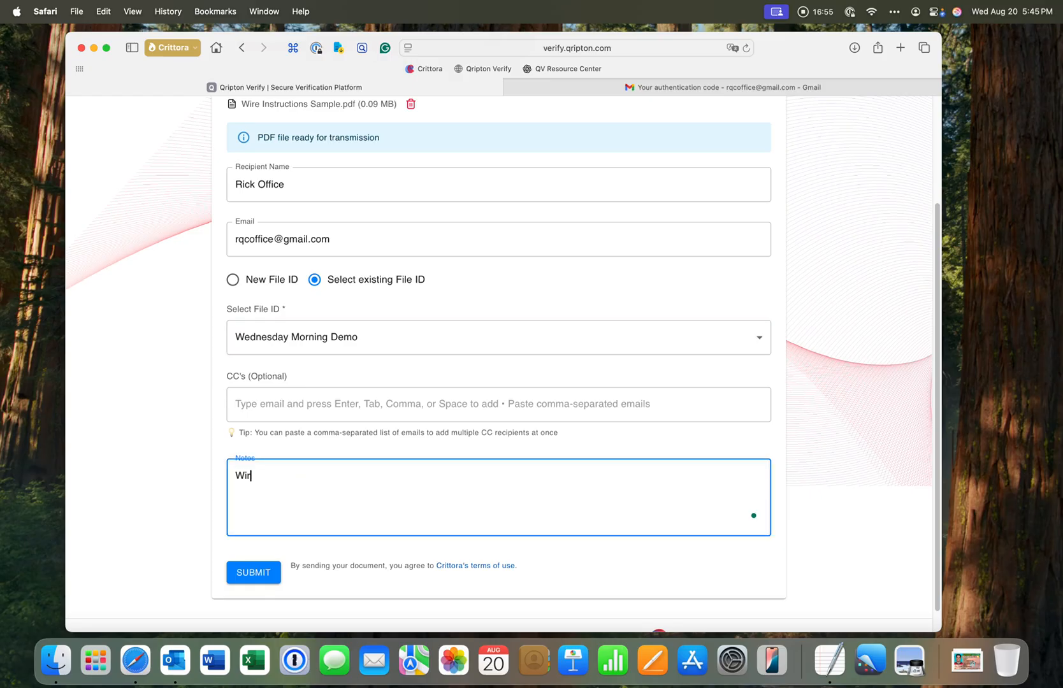
pyautogui.write('stuctions')
pyautogui.click(263, 572)
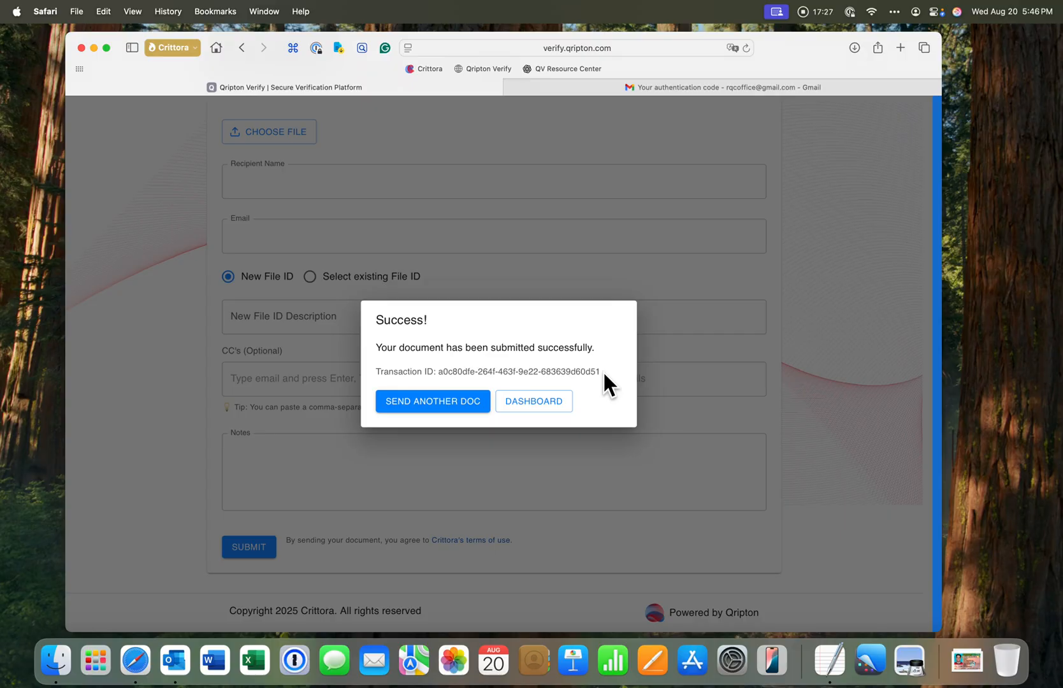
pyautogui.click(552, 403)
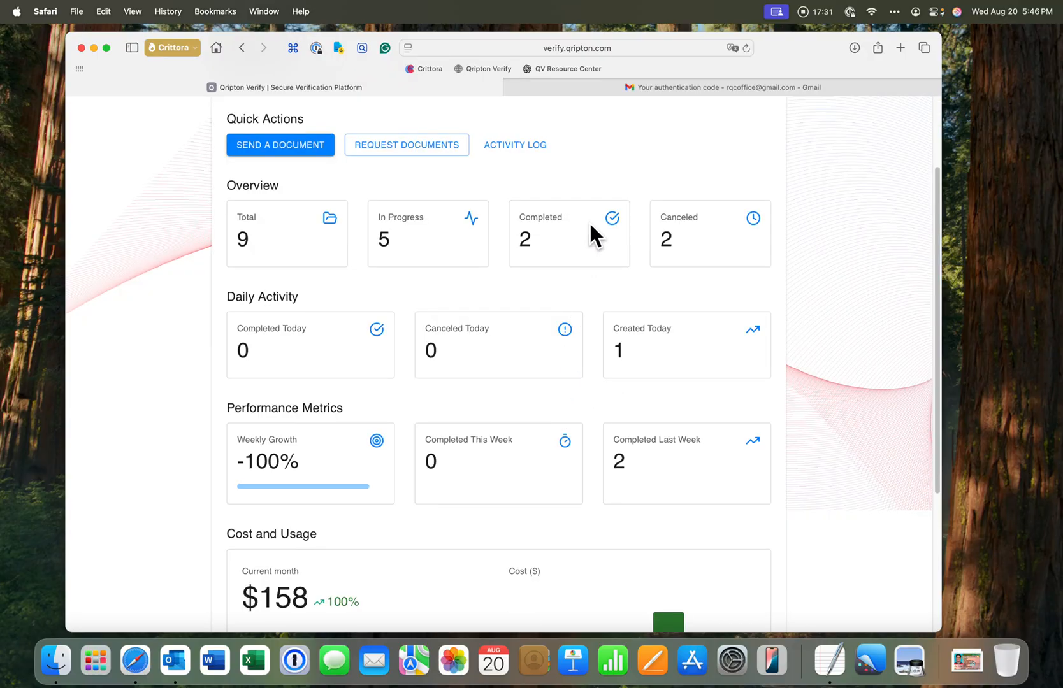
# Switch to Gmail, open the new Secure Document Sent from Crittora message, and follow its Retrieve Secure Document link
pyautogui.click(654, 91)
pyautogui.click(267, 158)
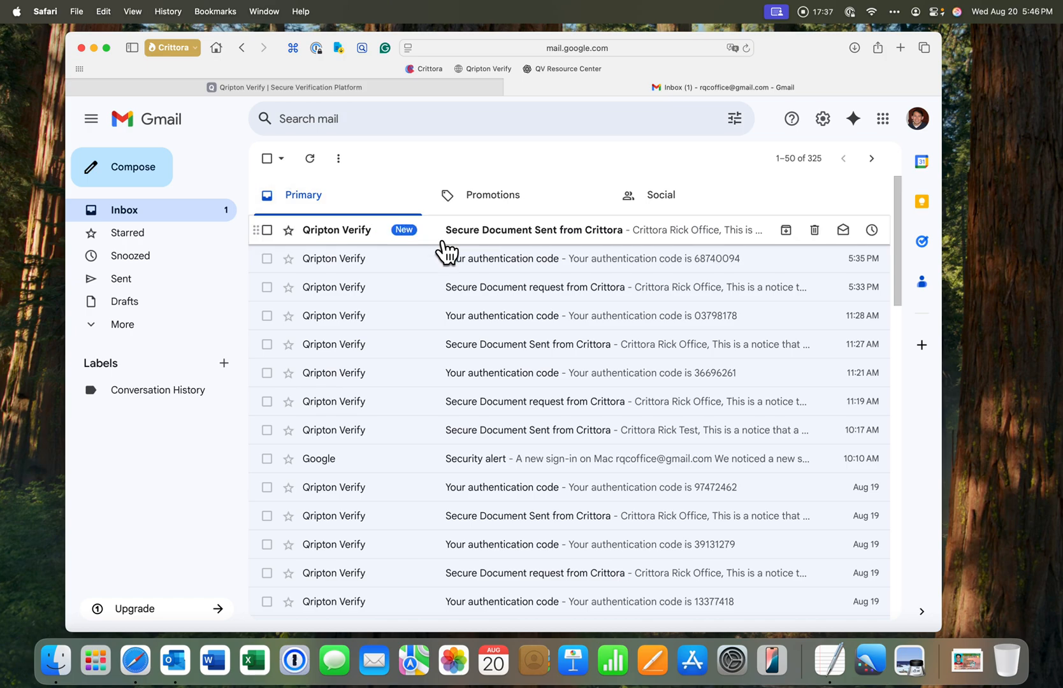
pyautogui.click(510, 232)
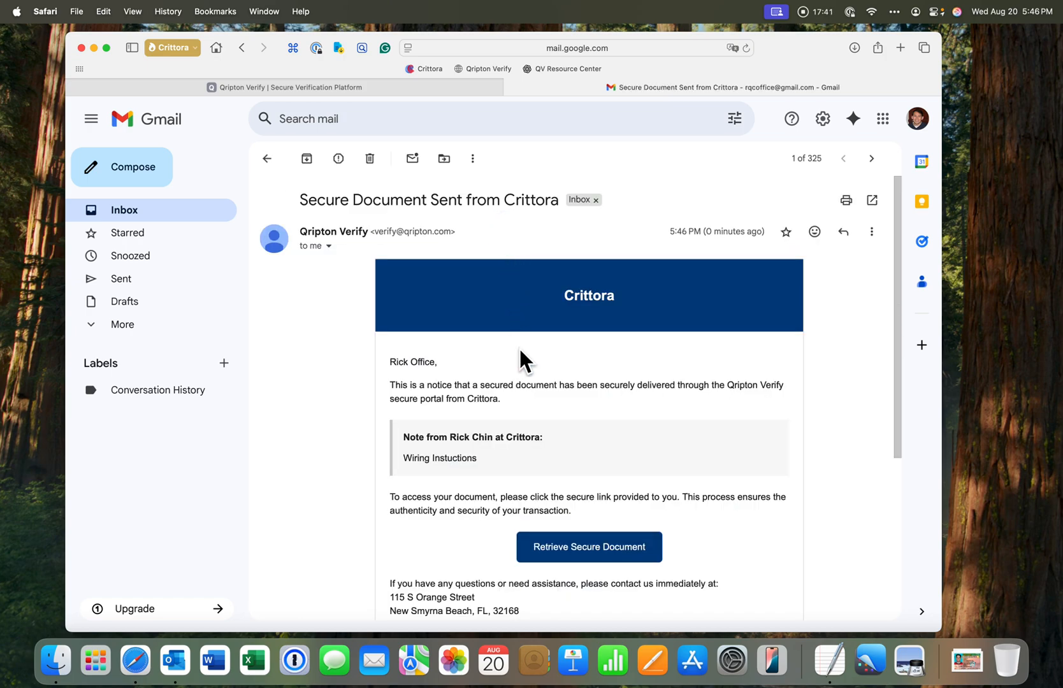
pyautogui.scroll(-2, 519, 349)
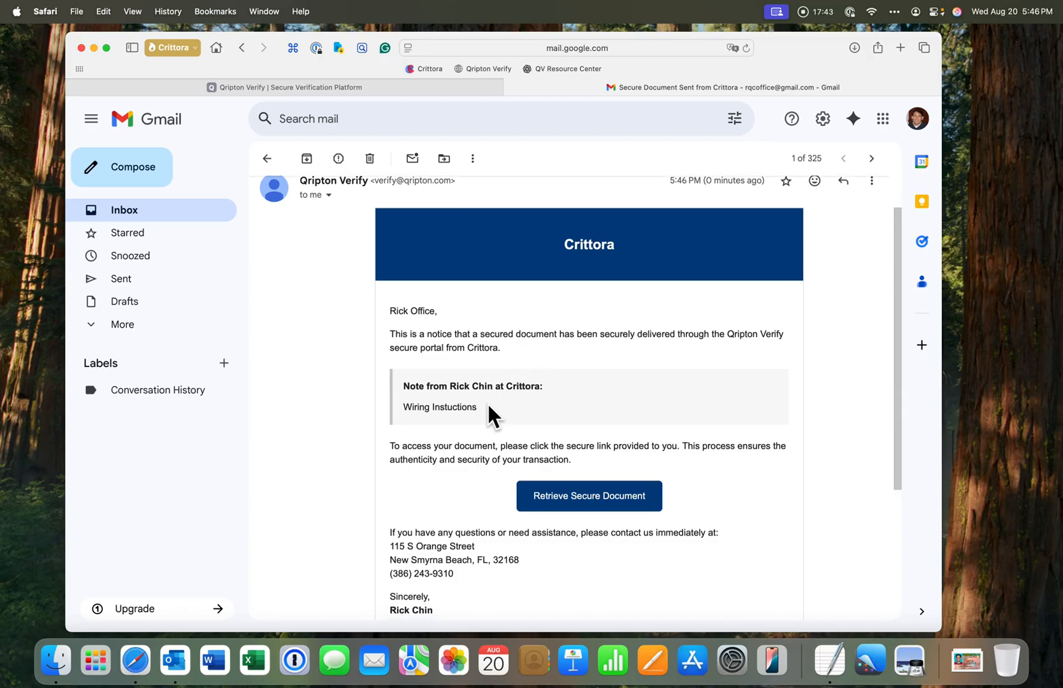
pyautogui.scroll(-1, 491, 405)
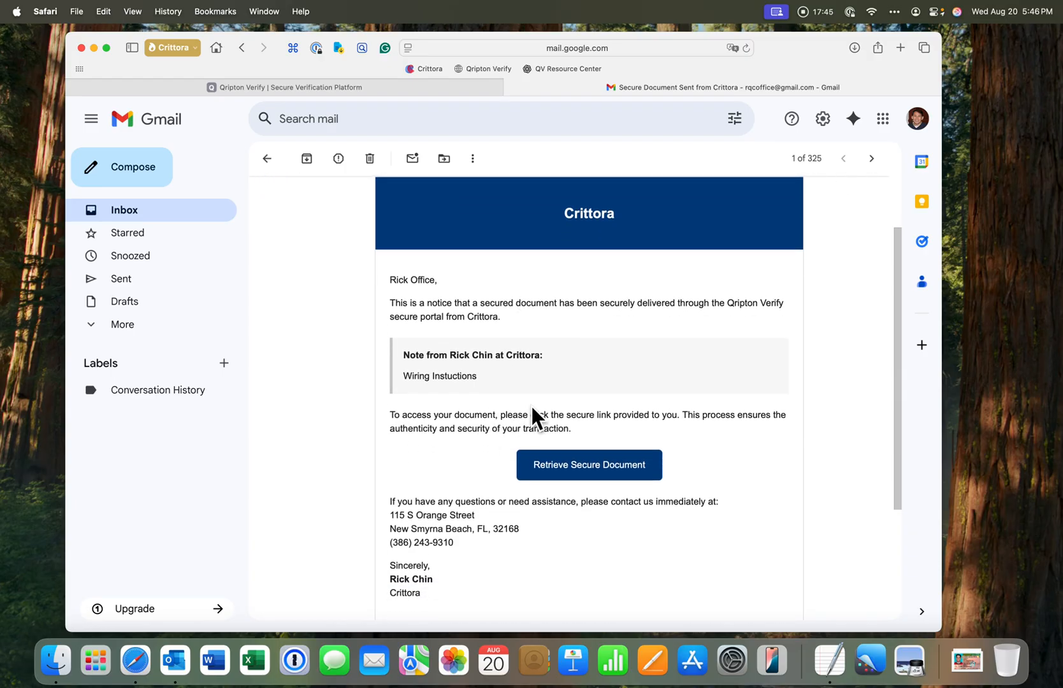
pyautogui.click(577, 464)
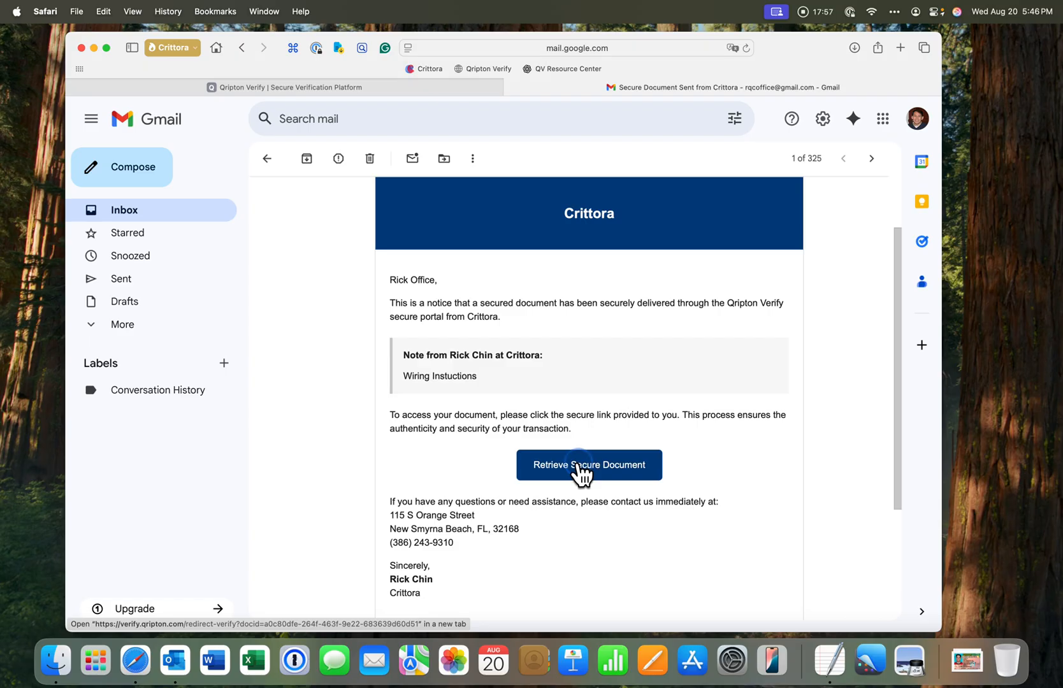
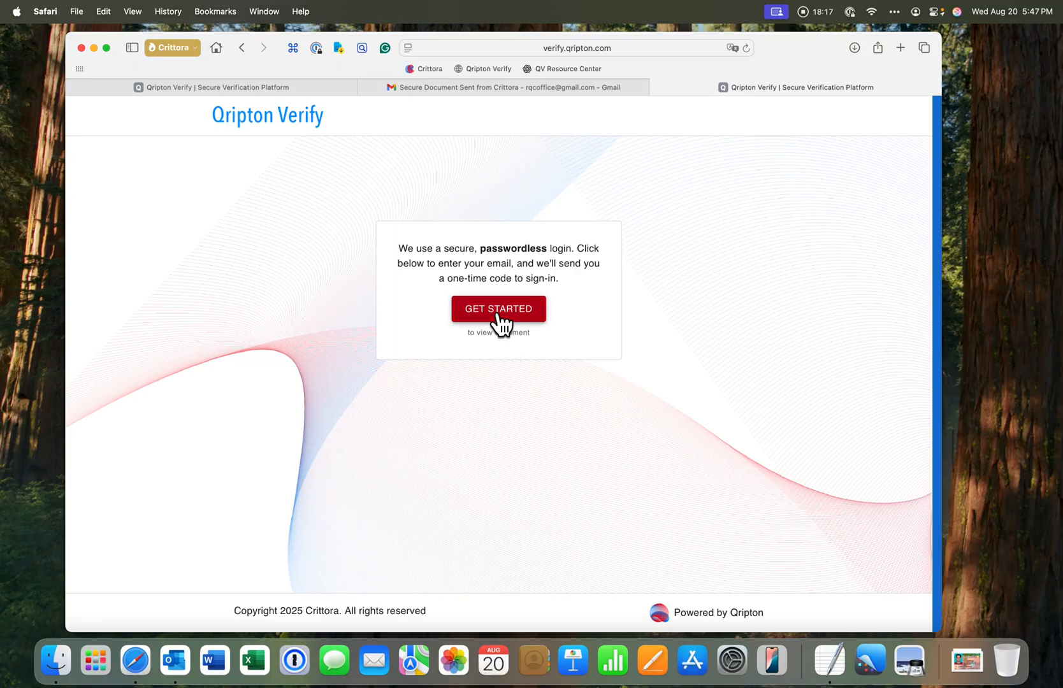
# Start the passwordless sign-in, enter the recipient's e-mail address, and continue to request a one-time code
pyautogui.click(498, 311)
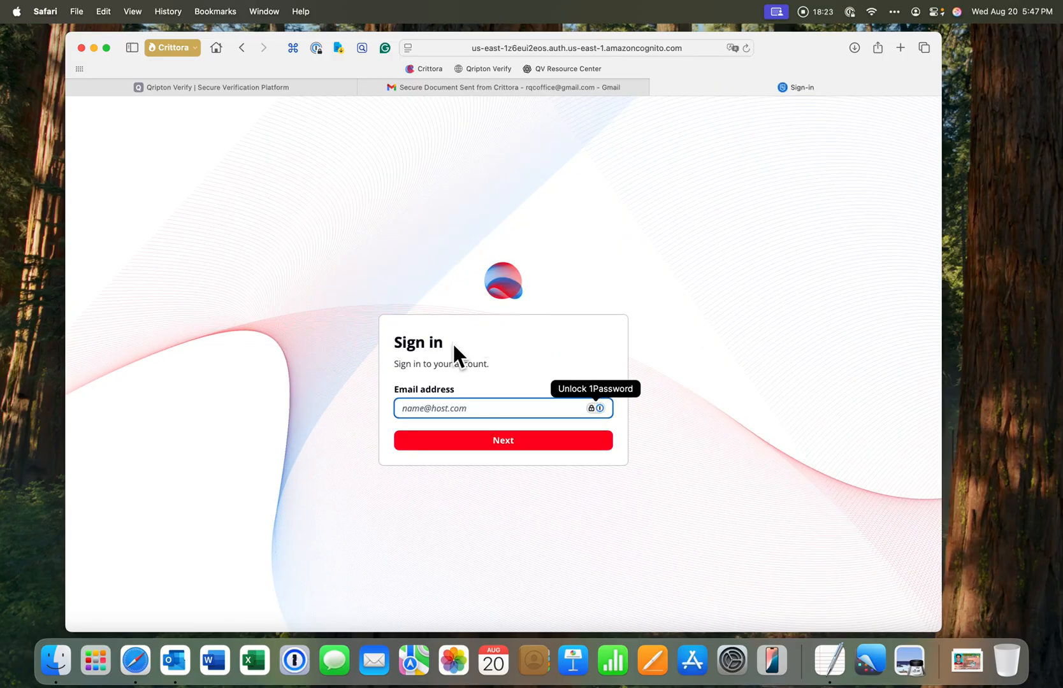
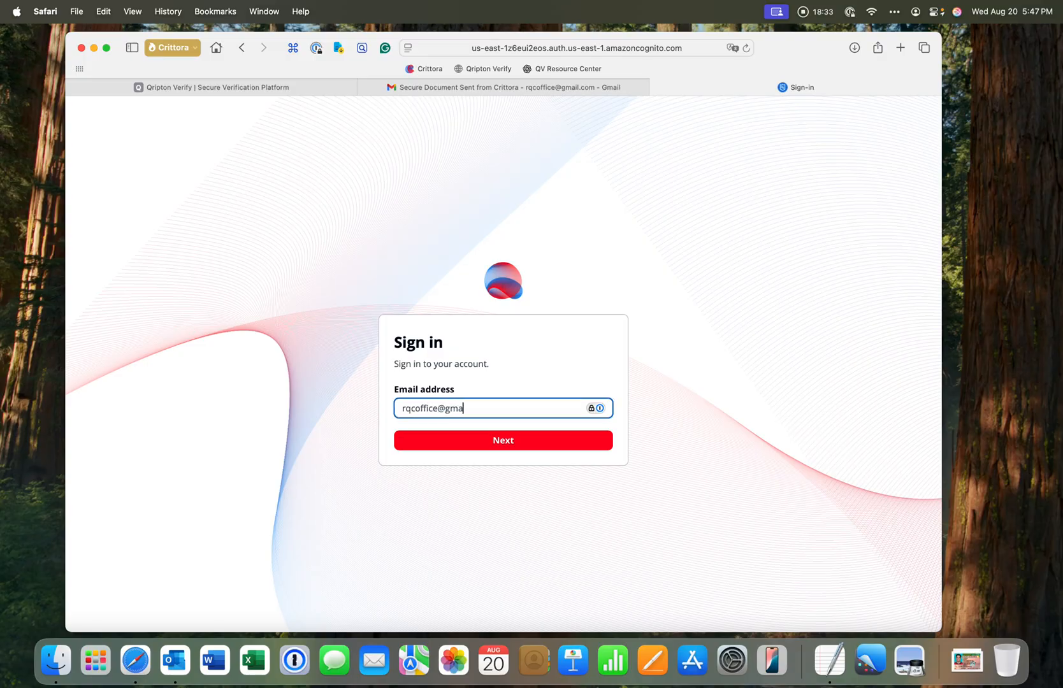
pyautogui.click(500, 440)
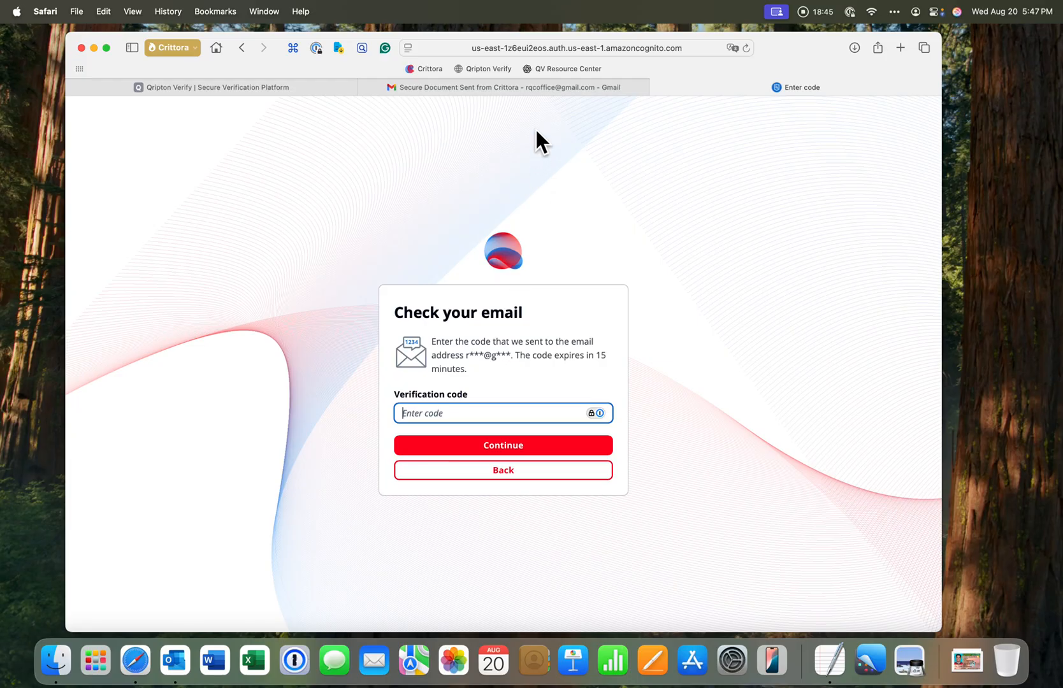
# Switch to the Gmail tab, return to the inbox, open the newest authentication code message, and select the code
pyautogui.click(518, 89)
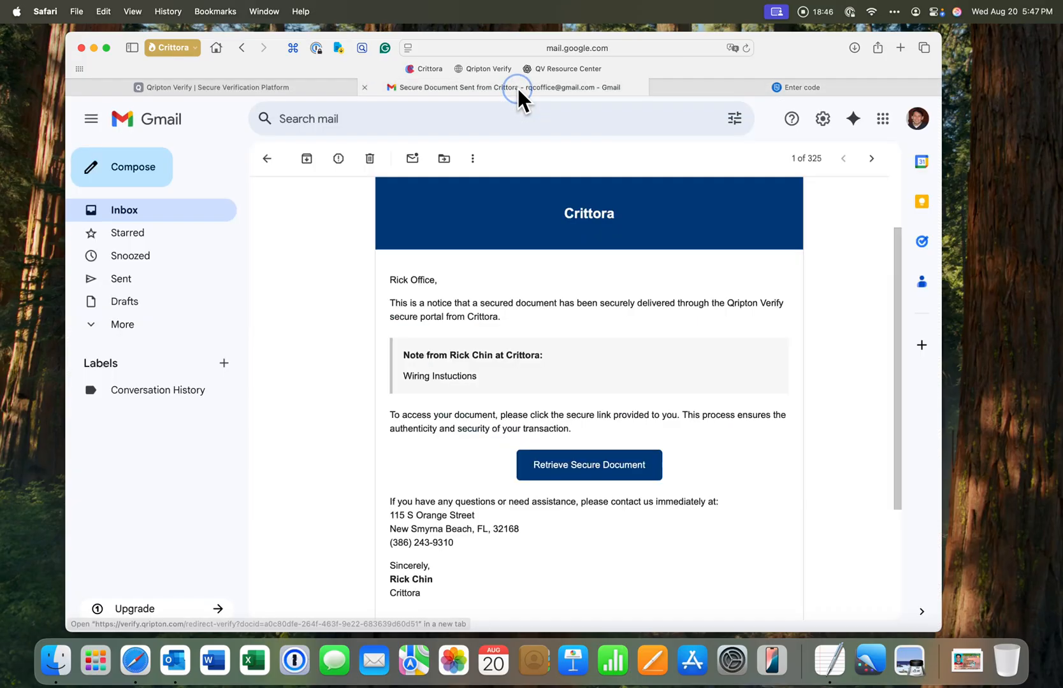
pyautogui.click(267, 159)
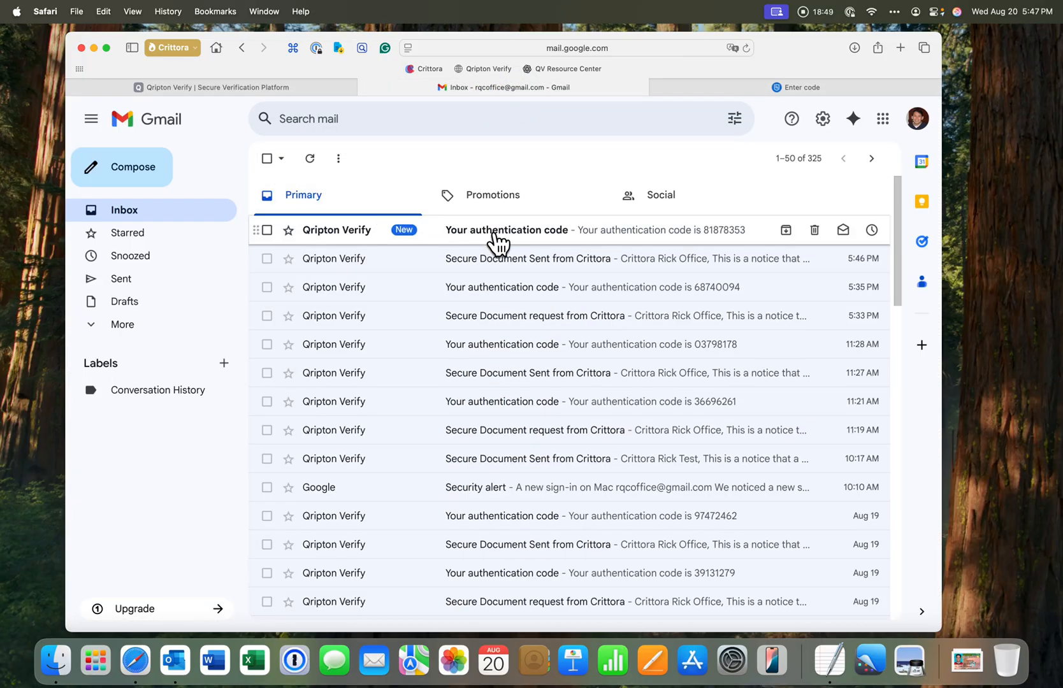
pyautogui.click(522, 233)
pyautogui.doubleClick(425, 264)
pyautogui.press('super+c')
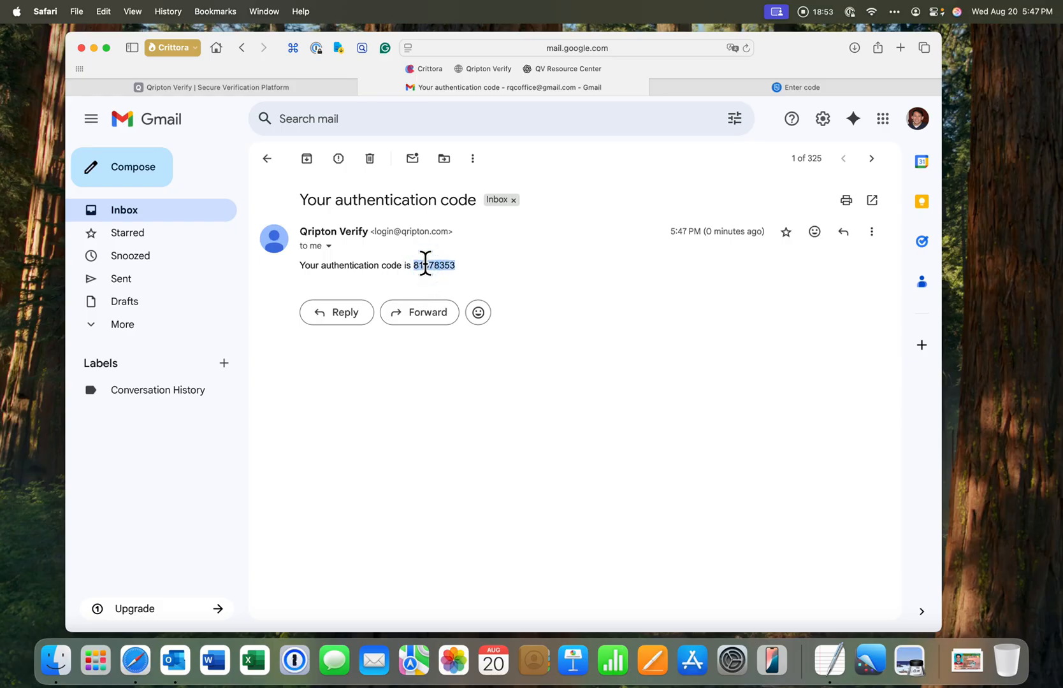
pyautogui.press('super+Tab')
pyautogui.press('super+Tab')
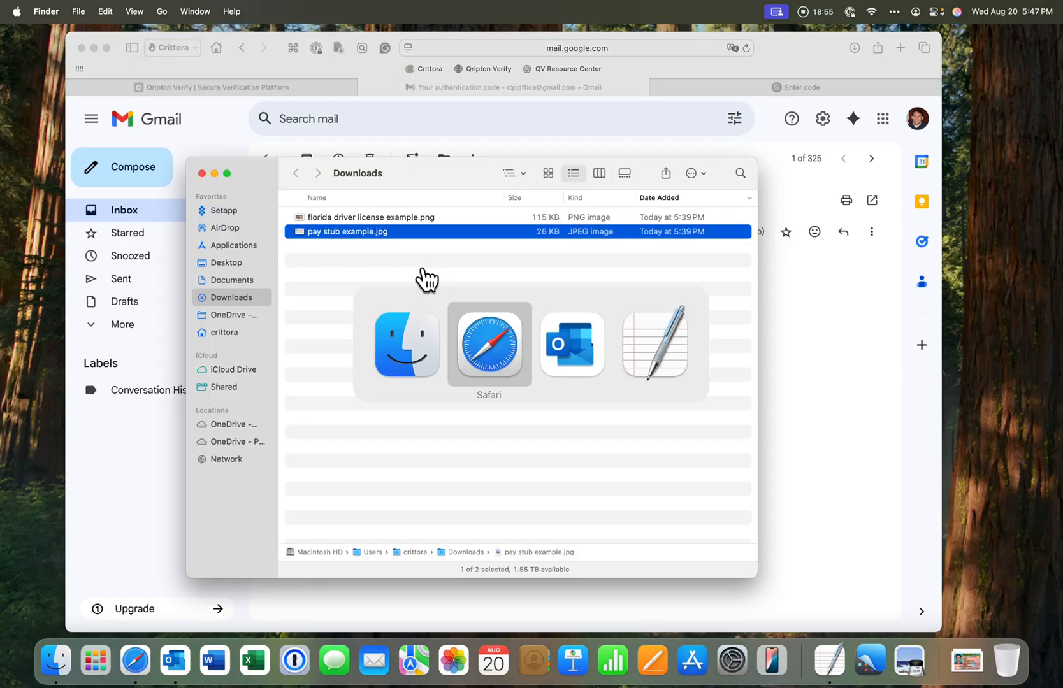
pyautogui.press('super+Tab')
pyautogui.press('super+shift+Tab')
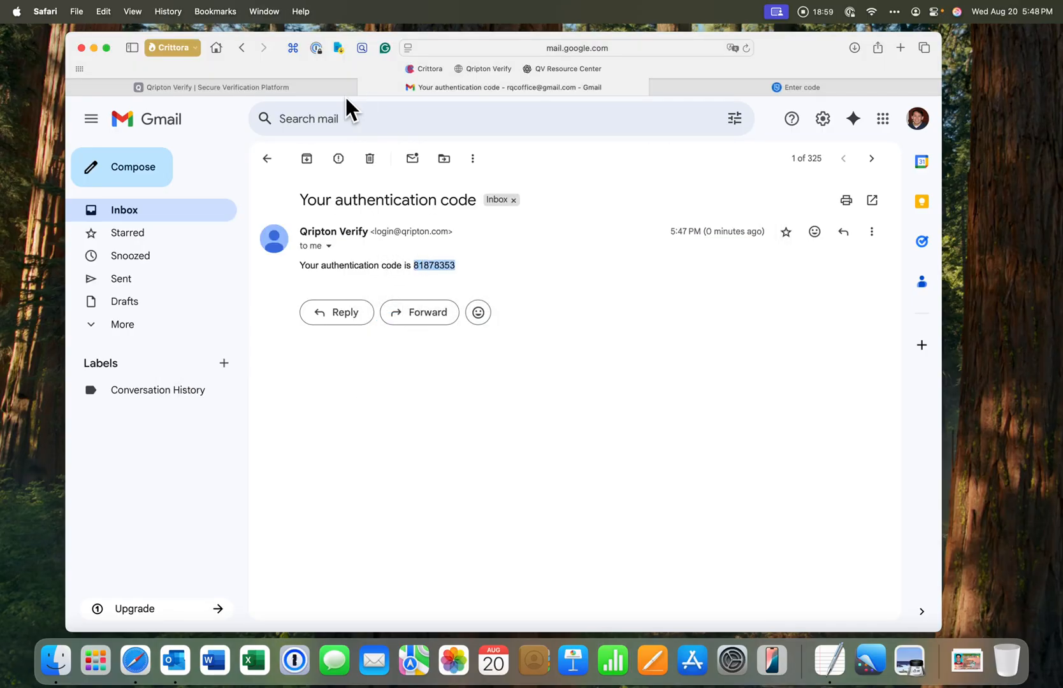
# Return to the sign-in tab, paste the one-time verification code, and continue
pyautogui.click(680, 87)
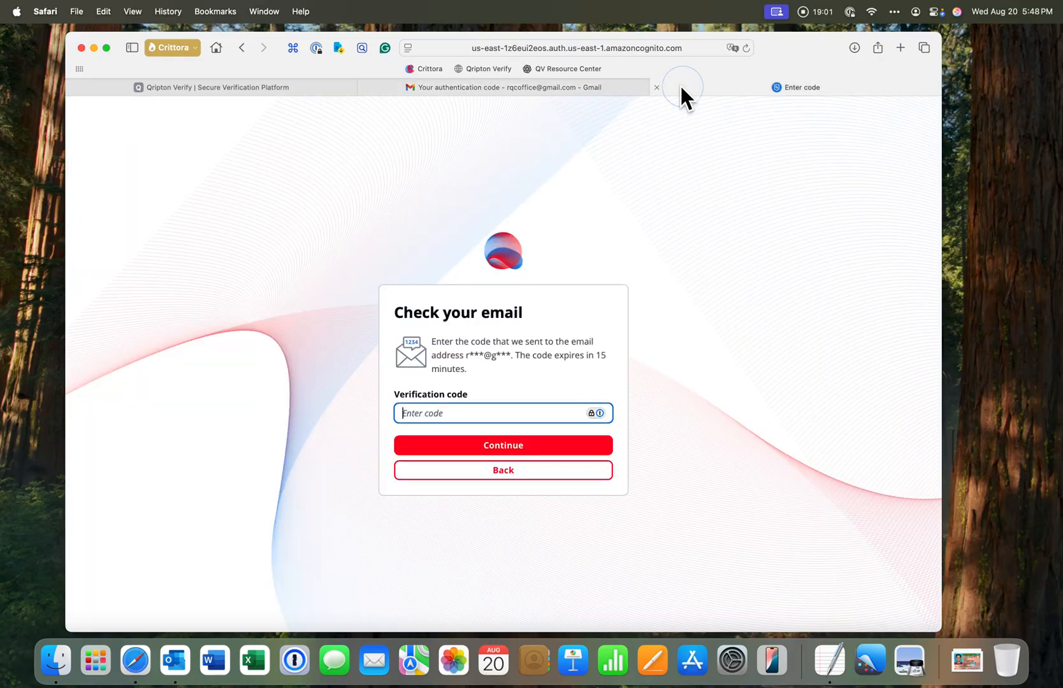
pyautogui.press('super+v')
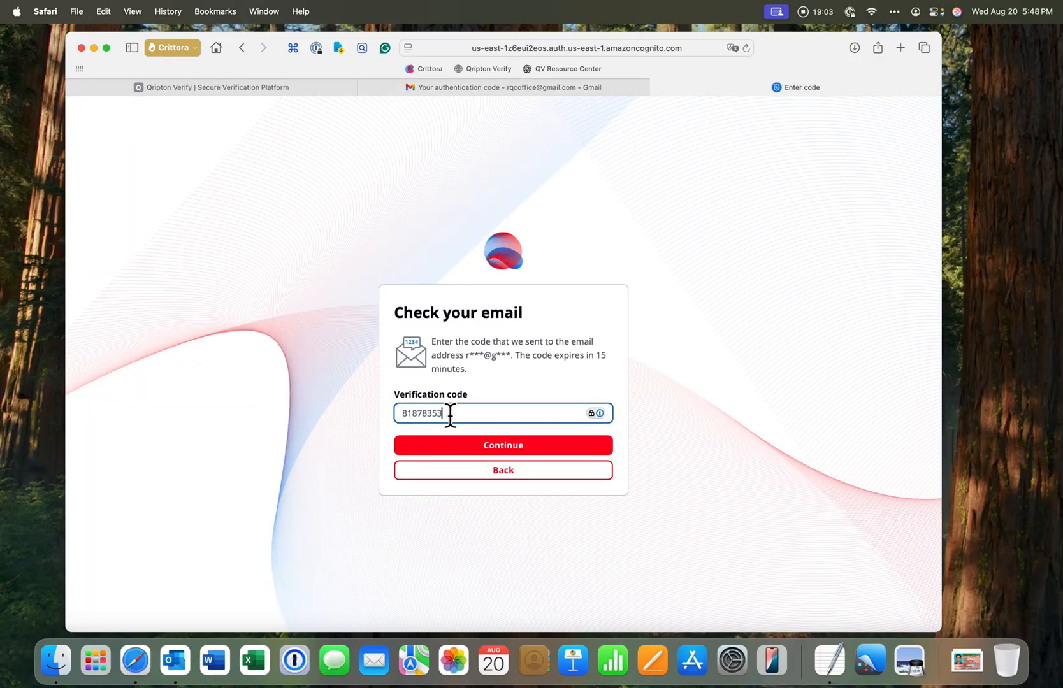
pyautogui.click(483, 444)
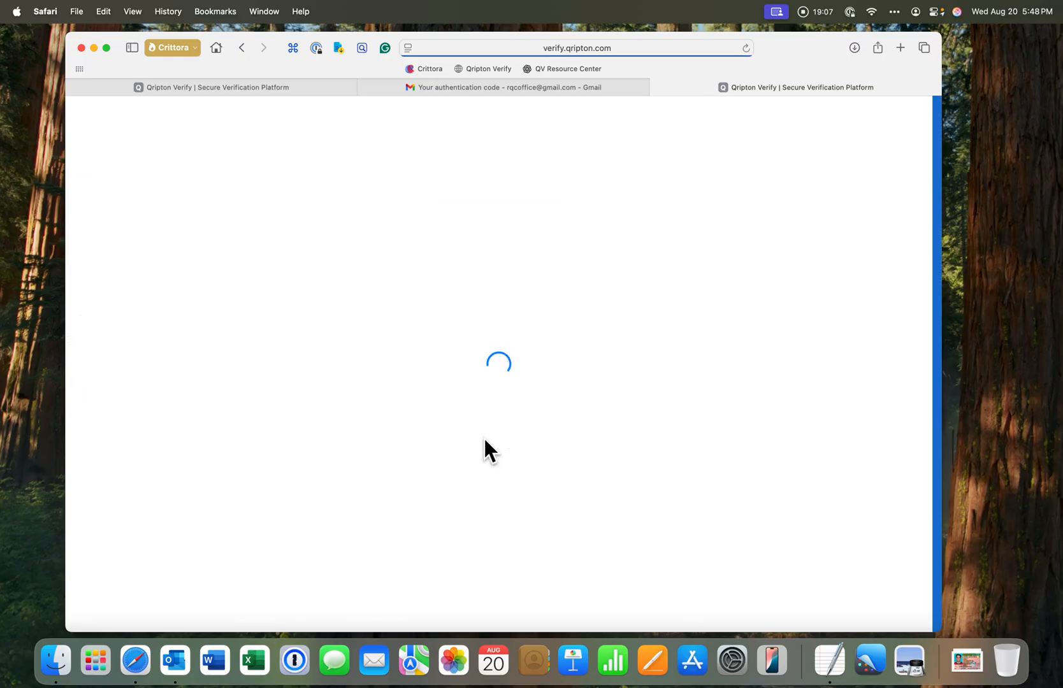
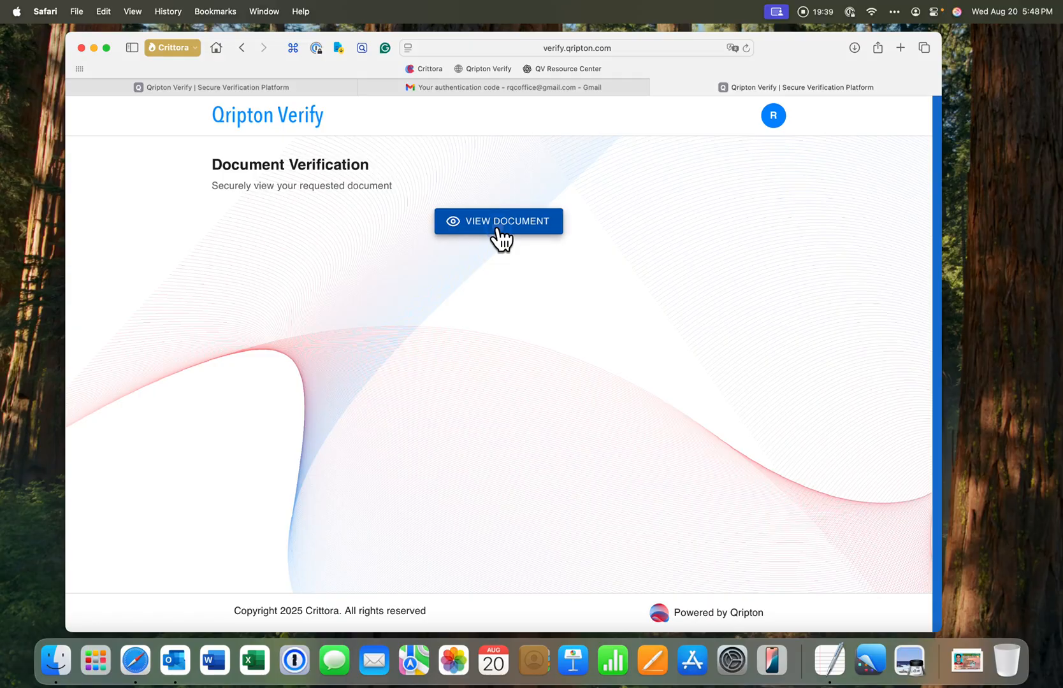
# Open the shared document as the recipient and scroll through the wire transfer instructions and the certificate of authenticity
pyautogui.click(499, 228)
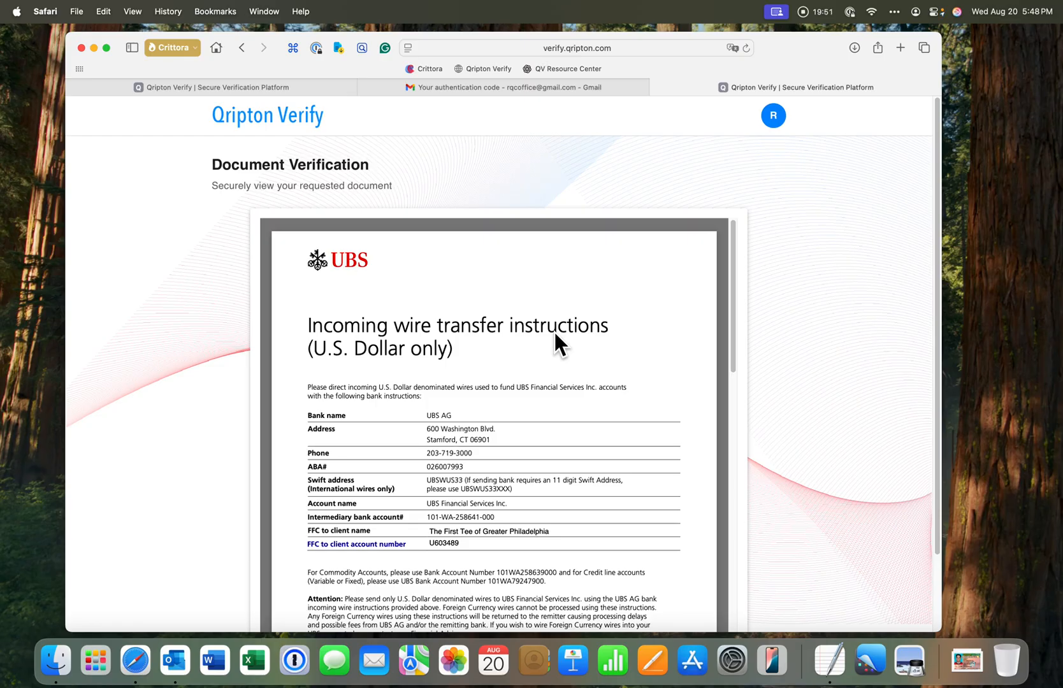
pyautogui.scroll(-2, 554, 334)
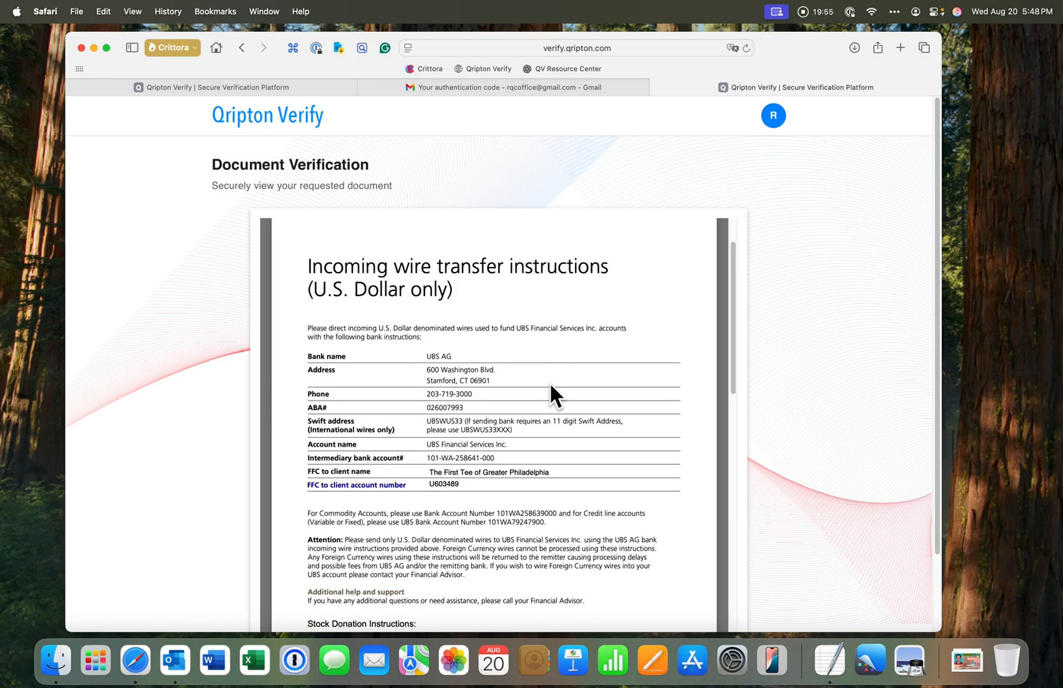
pyautogui.scroll(-3, 551, 385)
pyautogui.scroll(-10, 549, 388)
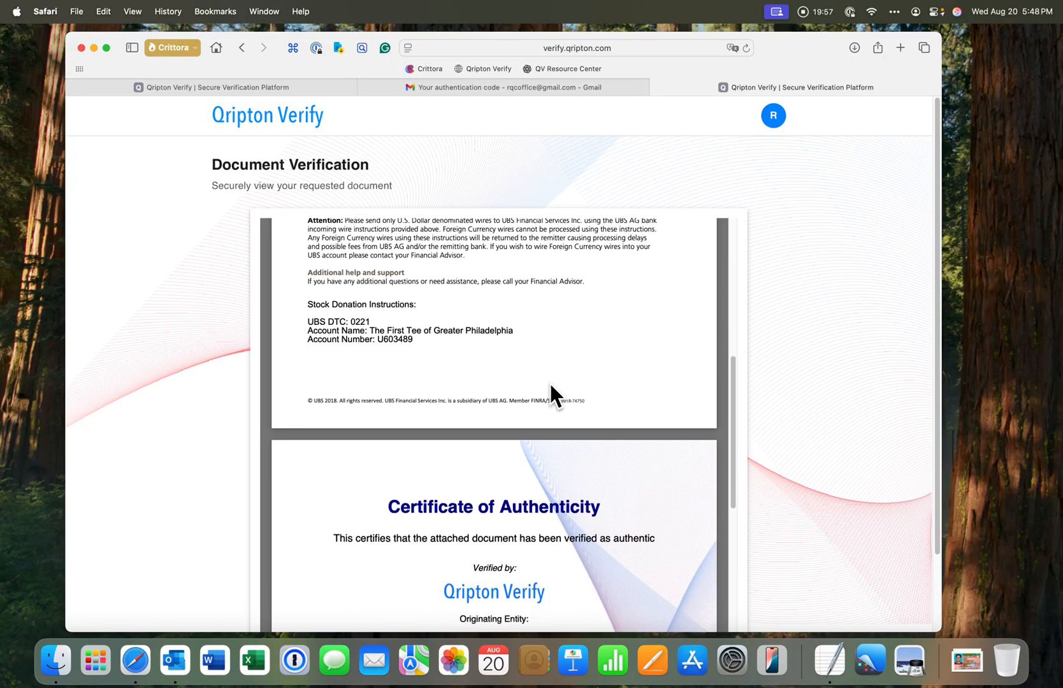
pyautogui.scroll(-4, 550, 384)
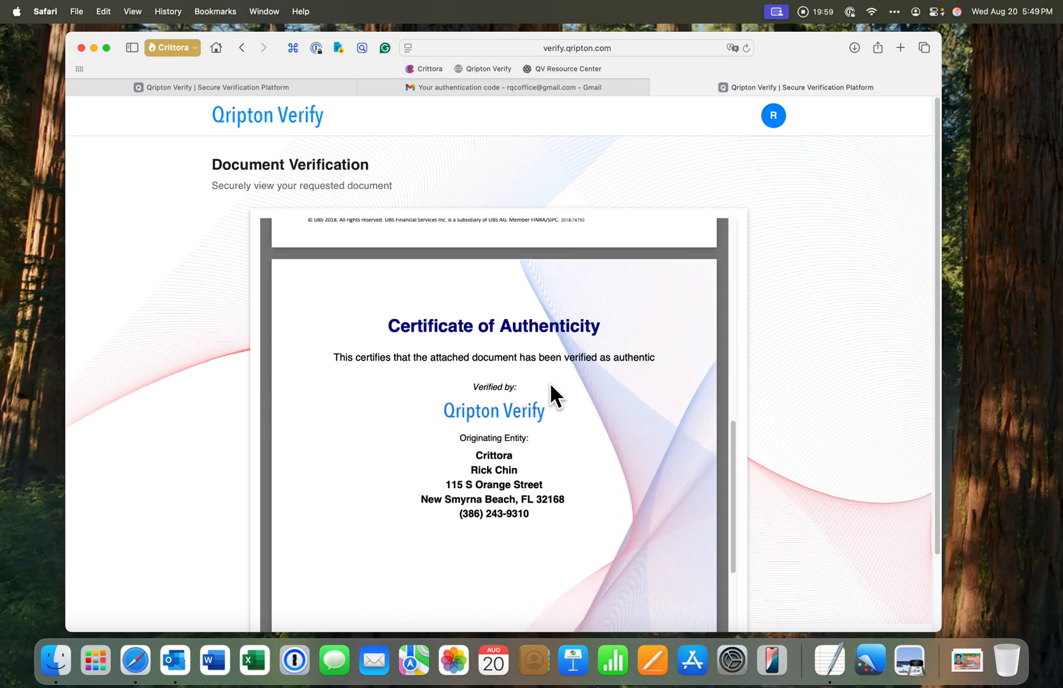
pyautogui.scroll(-1, 550, 389)
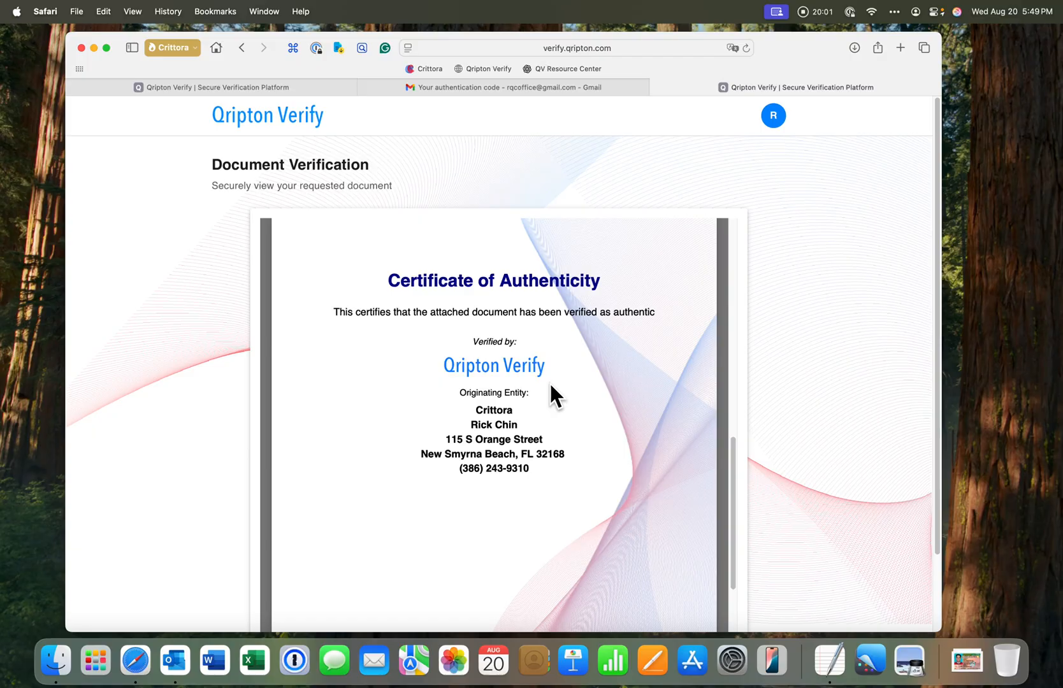
pyautogui.scroll(-3, 549, 385)
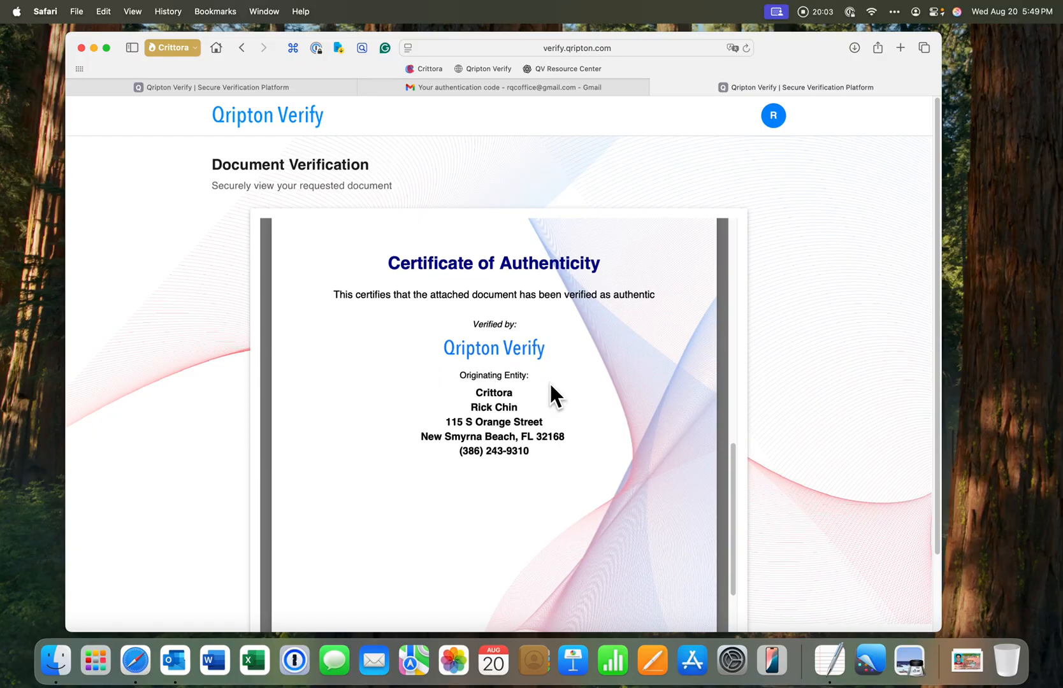
pyautogui.scroll(-4, 549, 384)
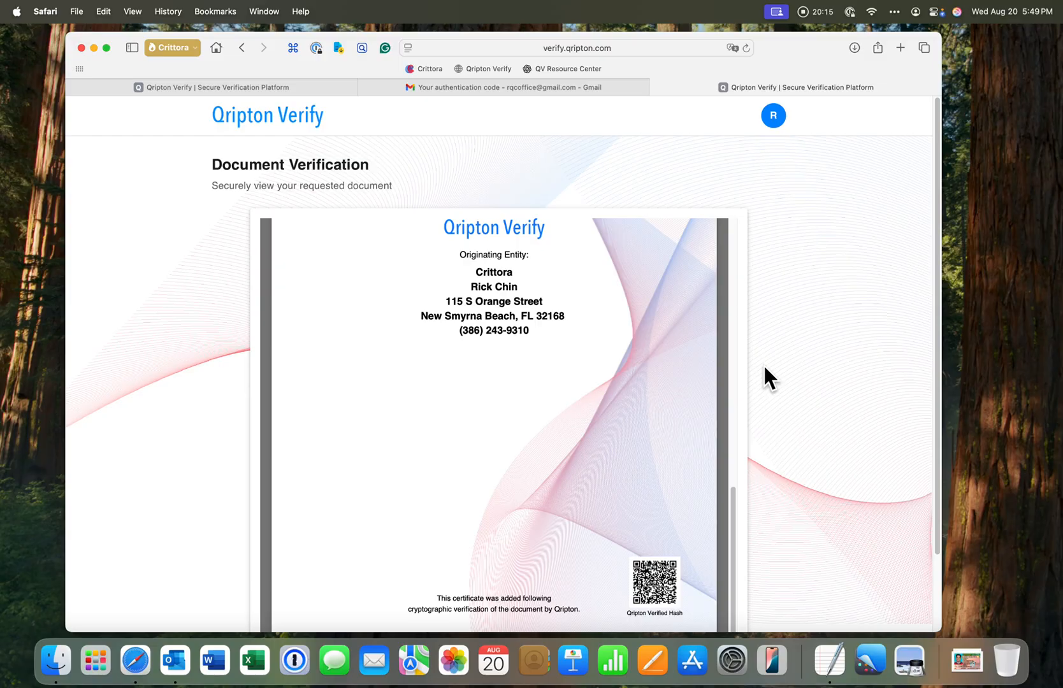
pyautogui.scroll(2, 637, 358)
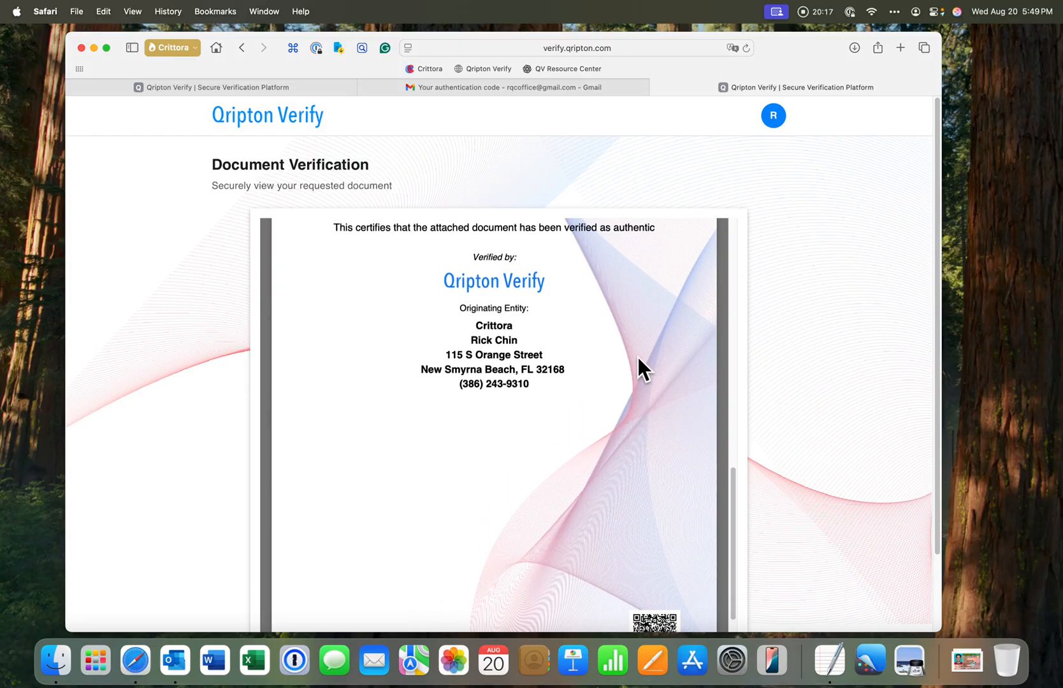
pyautogui.scroll(2, 638, 358)
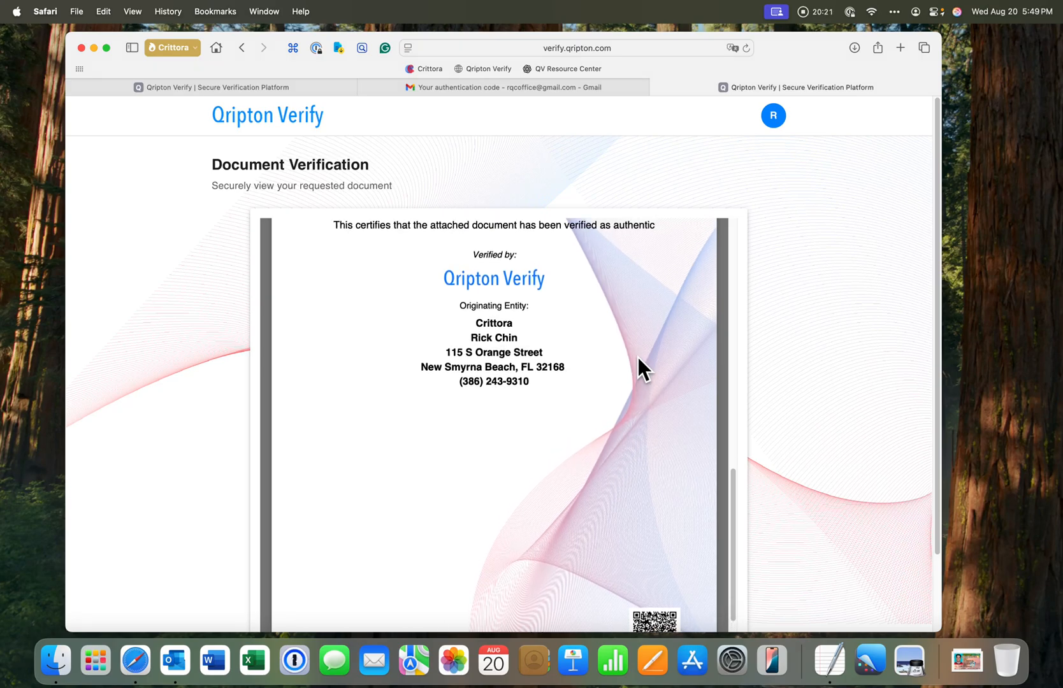
pyautogui.scroll(2, 638, 357)
pyautogui.scroll(-4, 637, 358)
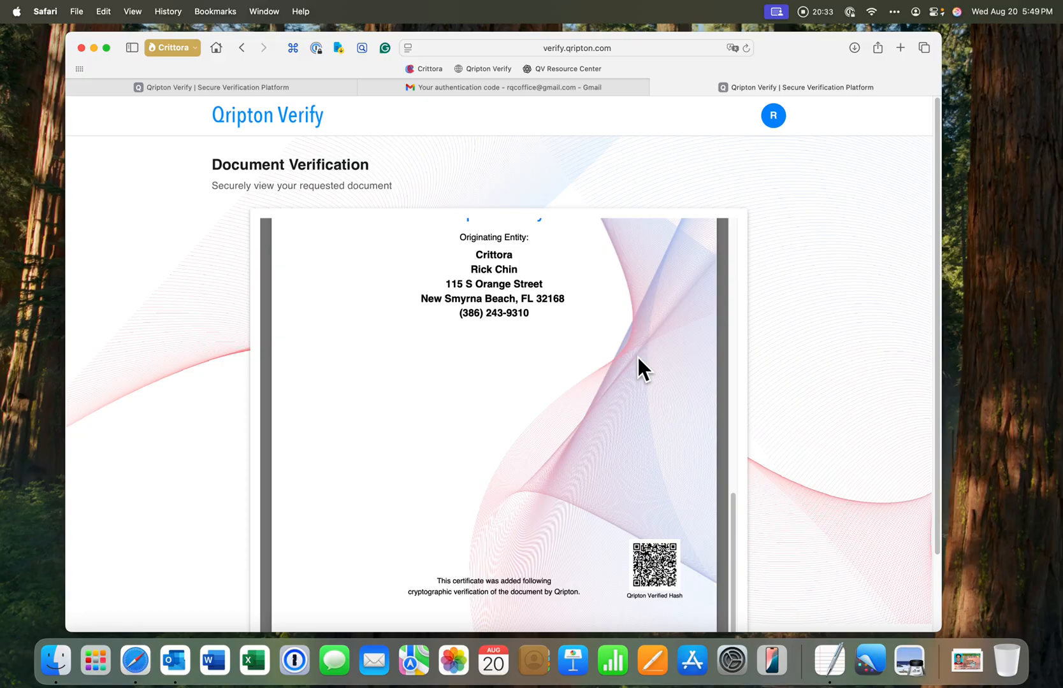
pyautogui.scroll(5, 638, 356)
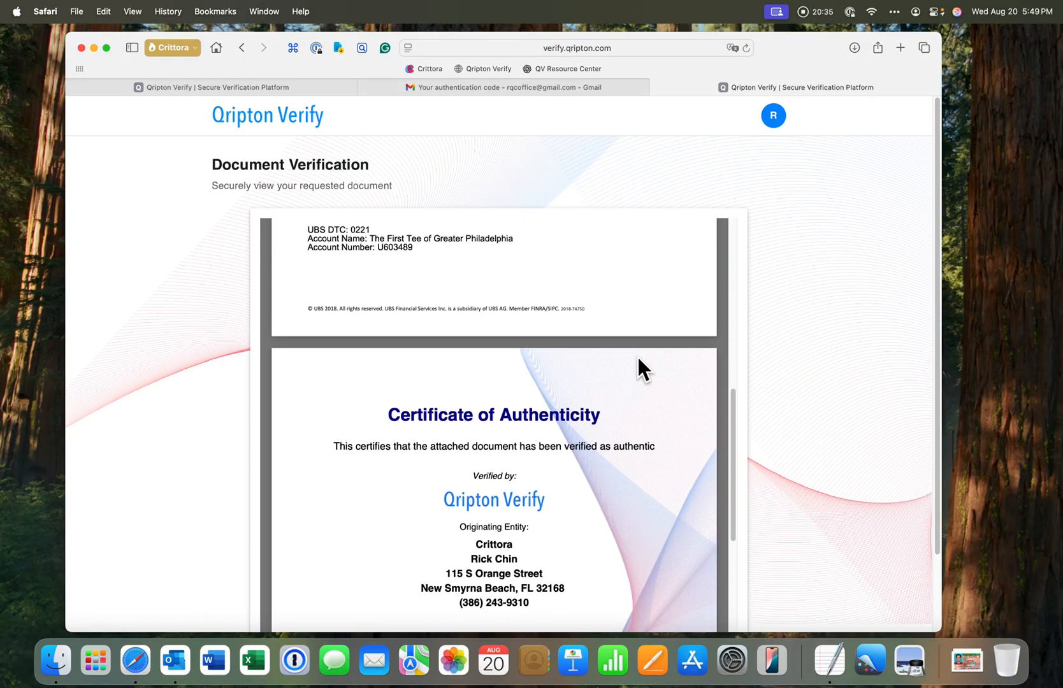
pyautogui.scroll(8, 639, 363)
pyautogui.scroll(2, 638, 369)
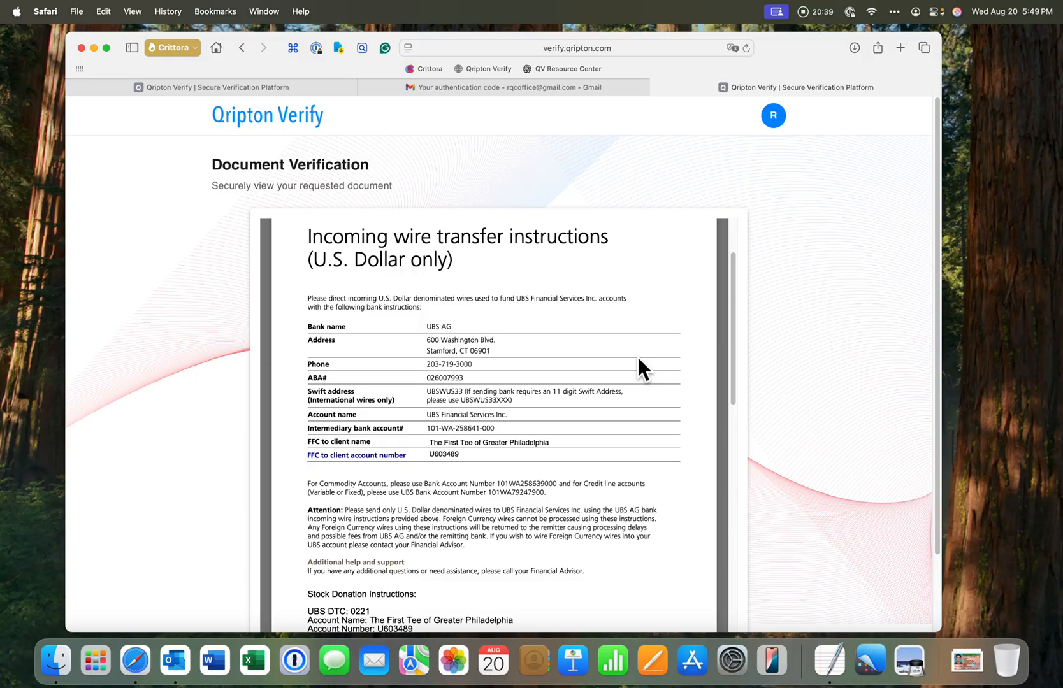
pyautogui.scroll(-1, 637, 357)
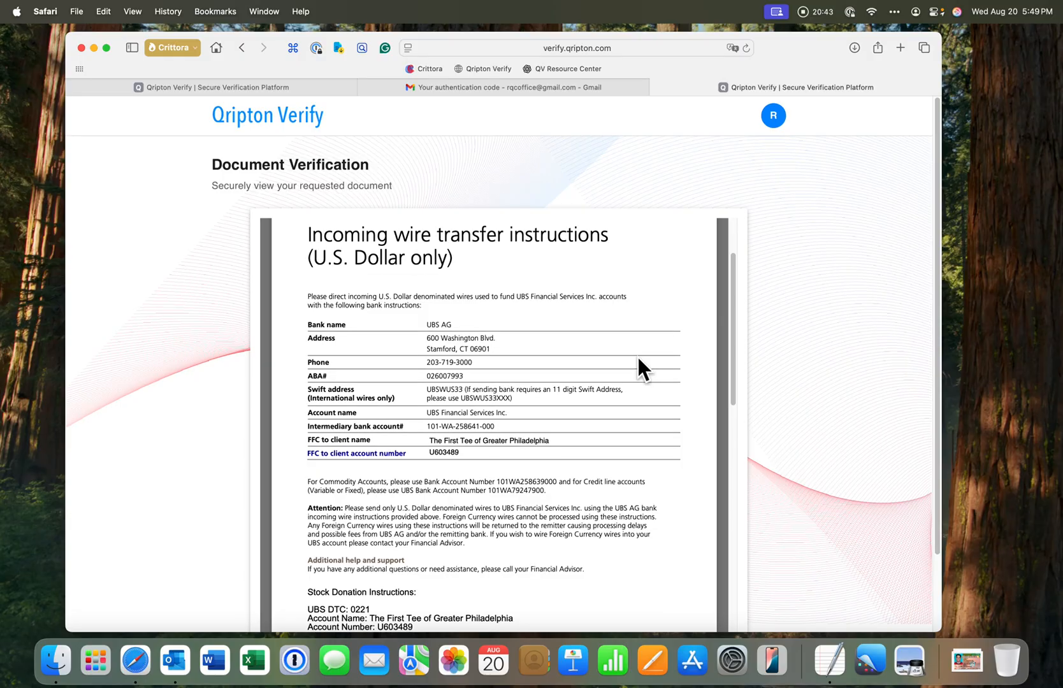
pyautogui.scroll(4, 638, 361)
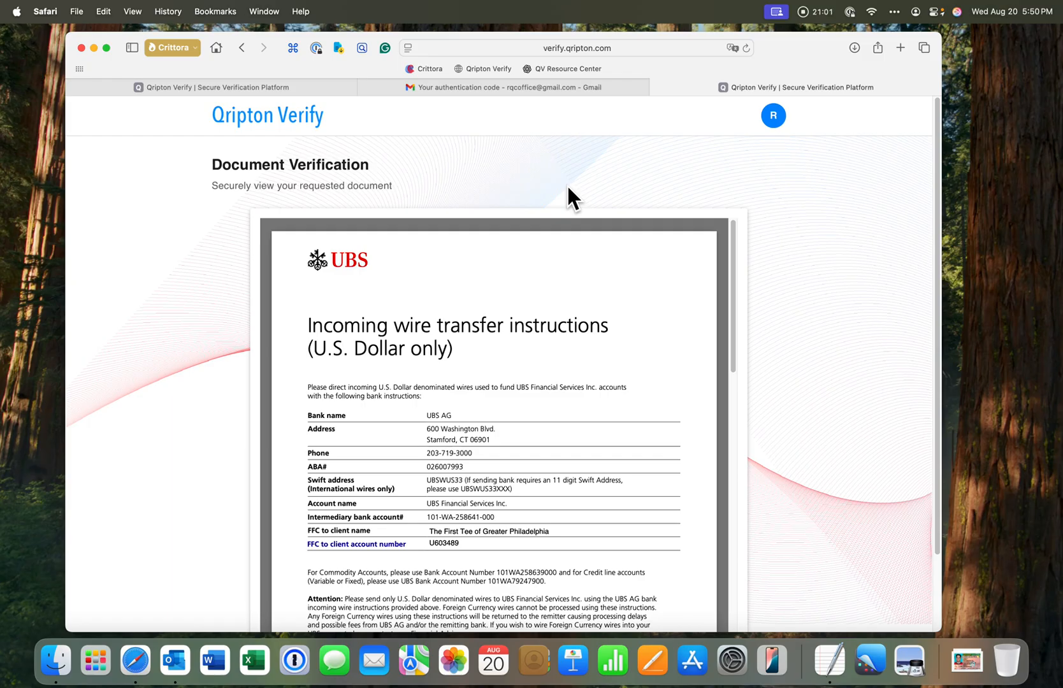
# Switch back to the sender's Qripton Verify tab and open the Activity Log from the dashboard
pyautogui.click(315, 87)
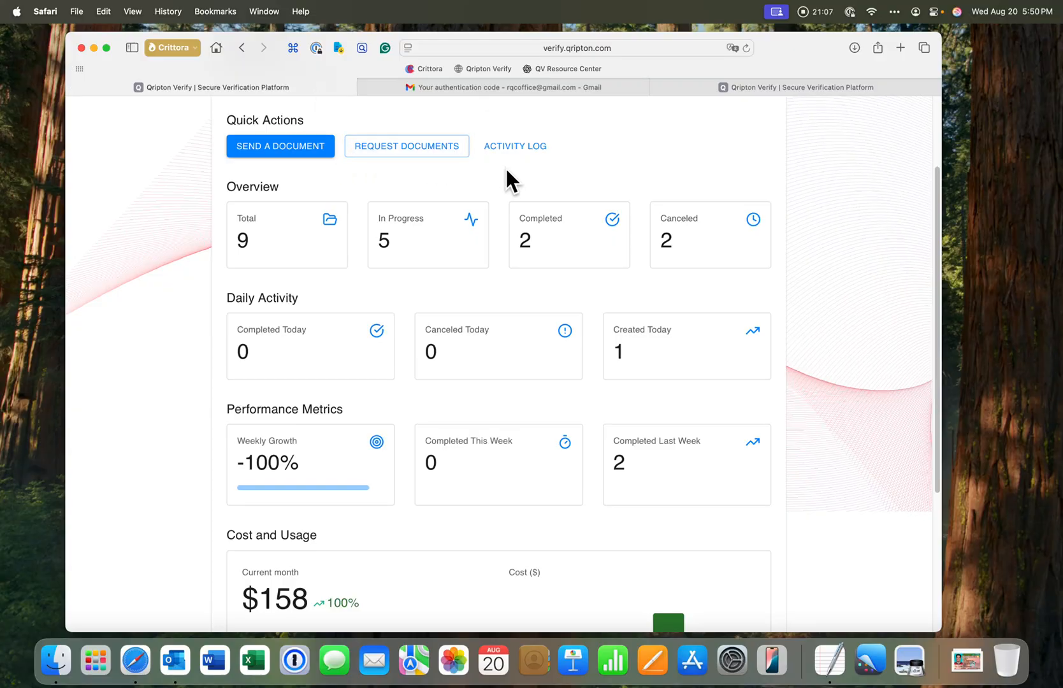
pyautogui.scroll(3, 505, 166)
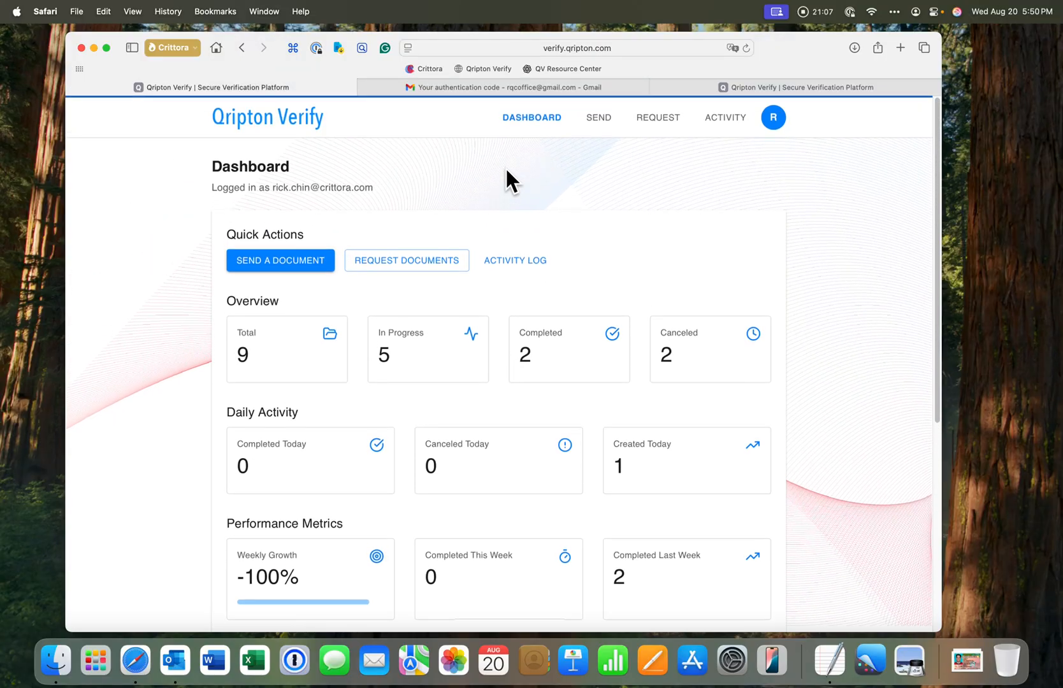
pyautogui.click(510, 259)
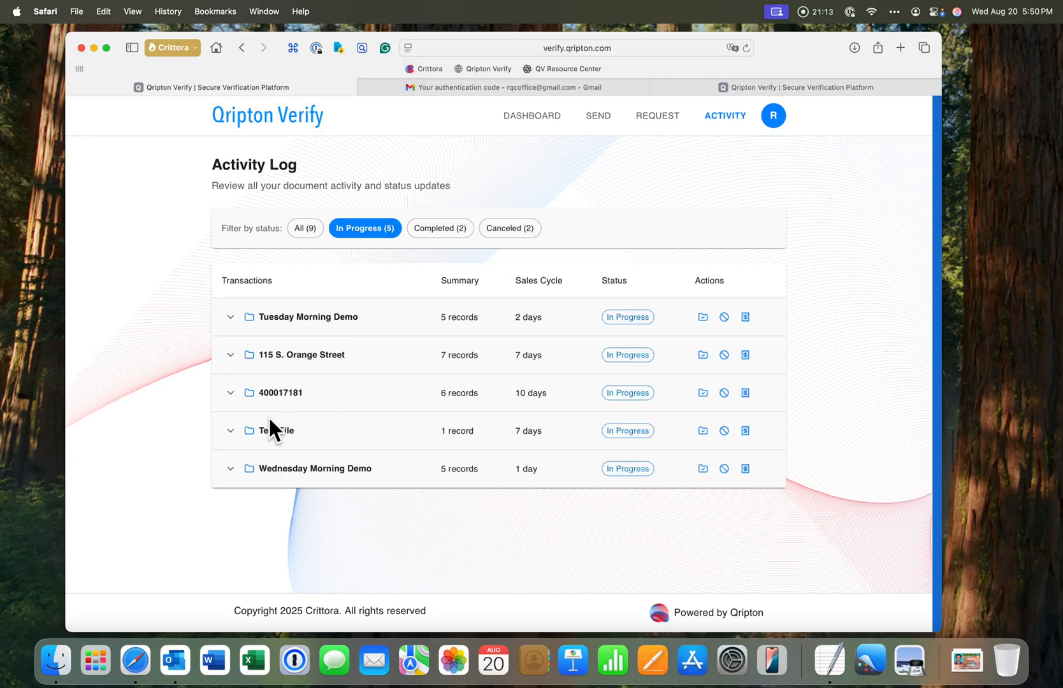
# Expand the Wednesday Morning Demo transaction and its latest record to view who opened it, when and from where
pyautogui.click(230, 469)
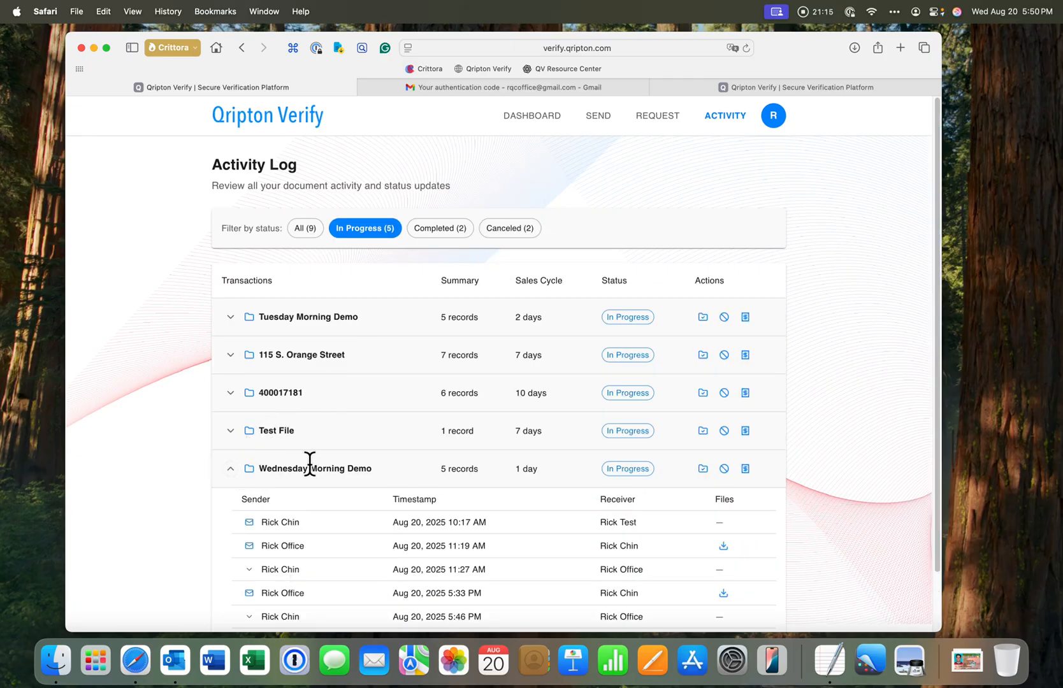
pyautogui.scroll(-2, 316, 433)
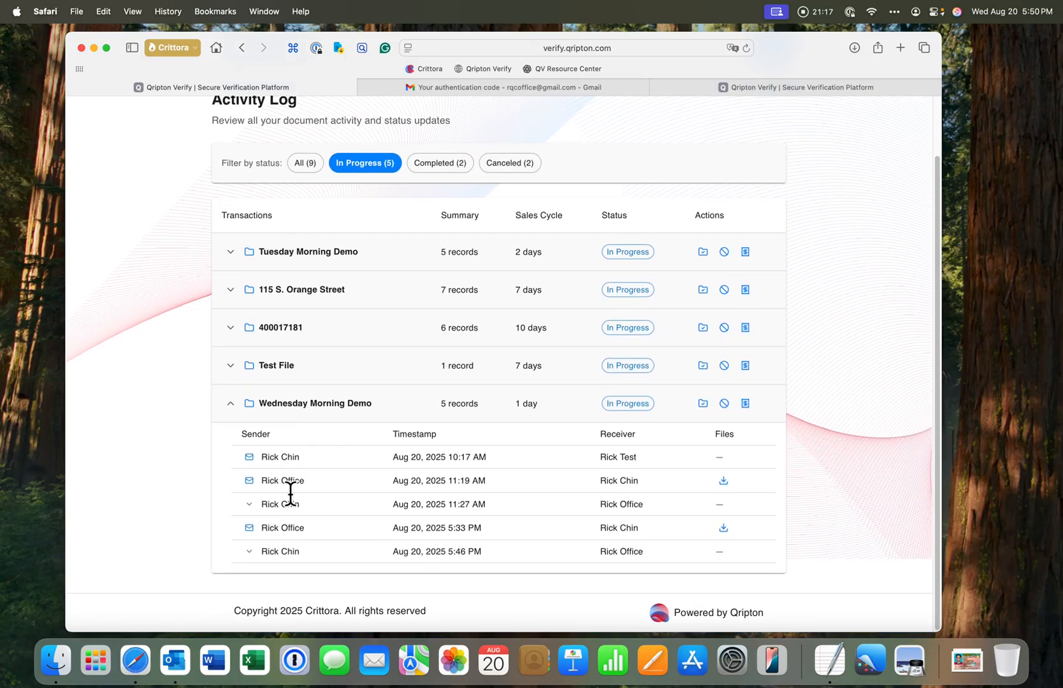
pyautogui.click(248, 552)
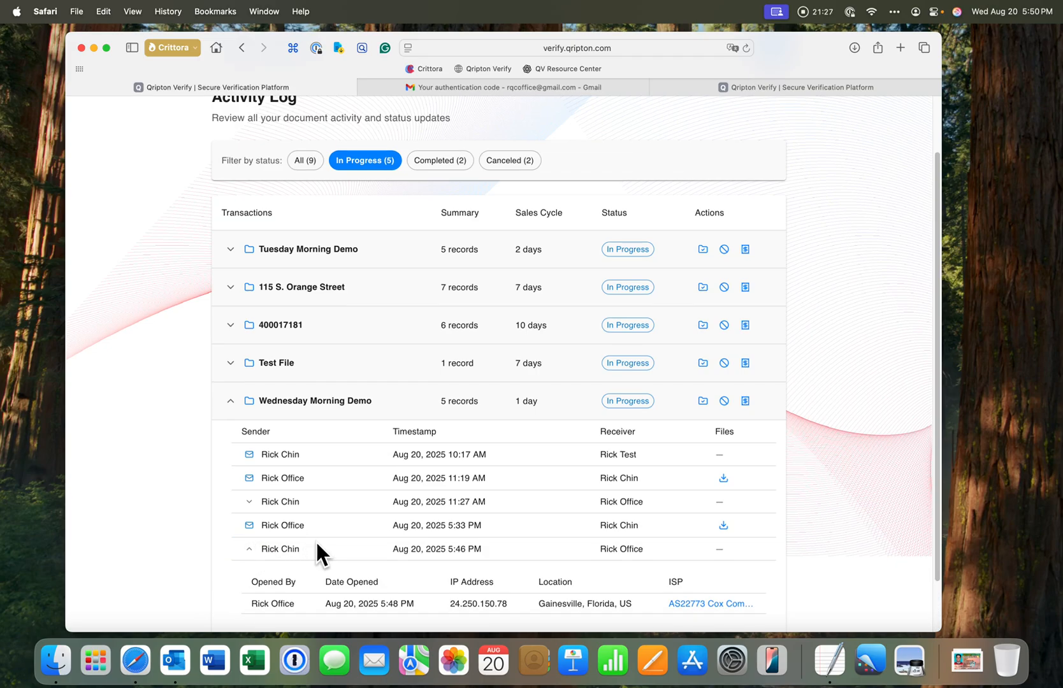
pyautogui.scroll(-2, 316, 540)
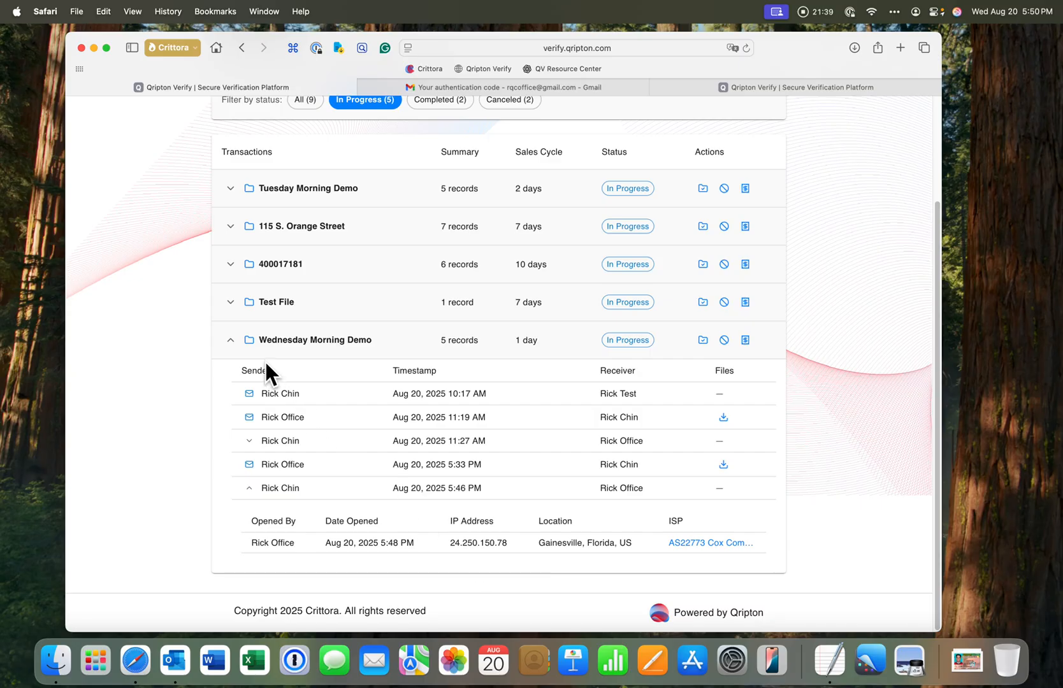
pyautogui.click(231, 303)
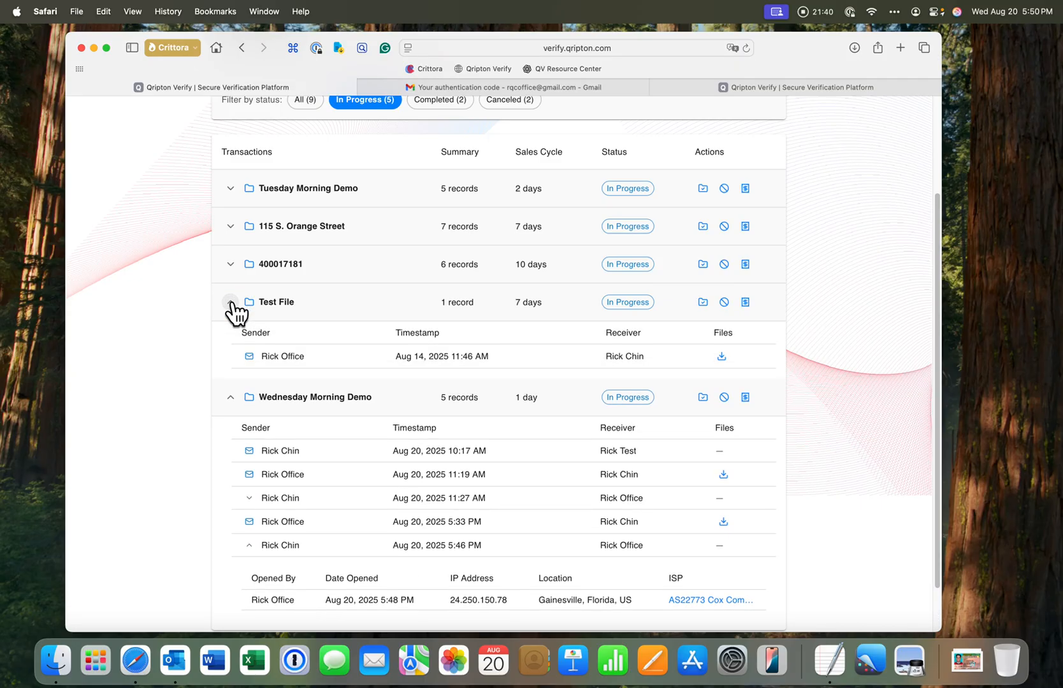
pyautogui.click(231, 265)
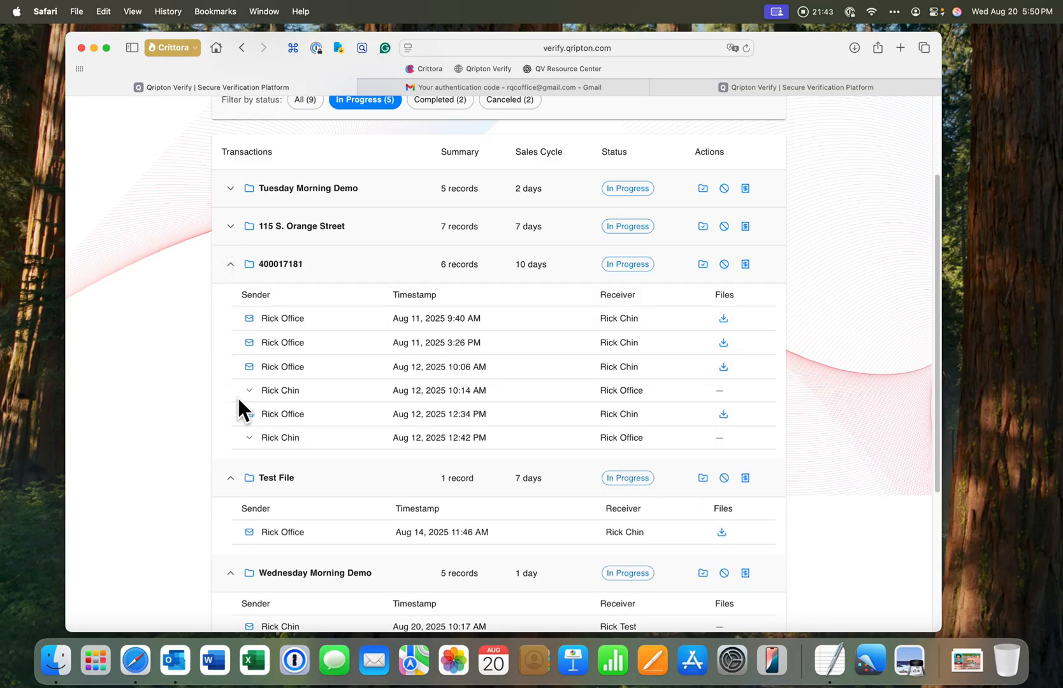
pyautogui.click(247, 437)
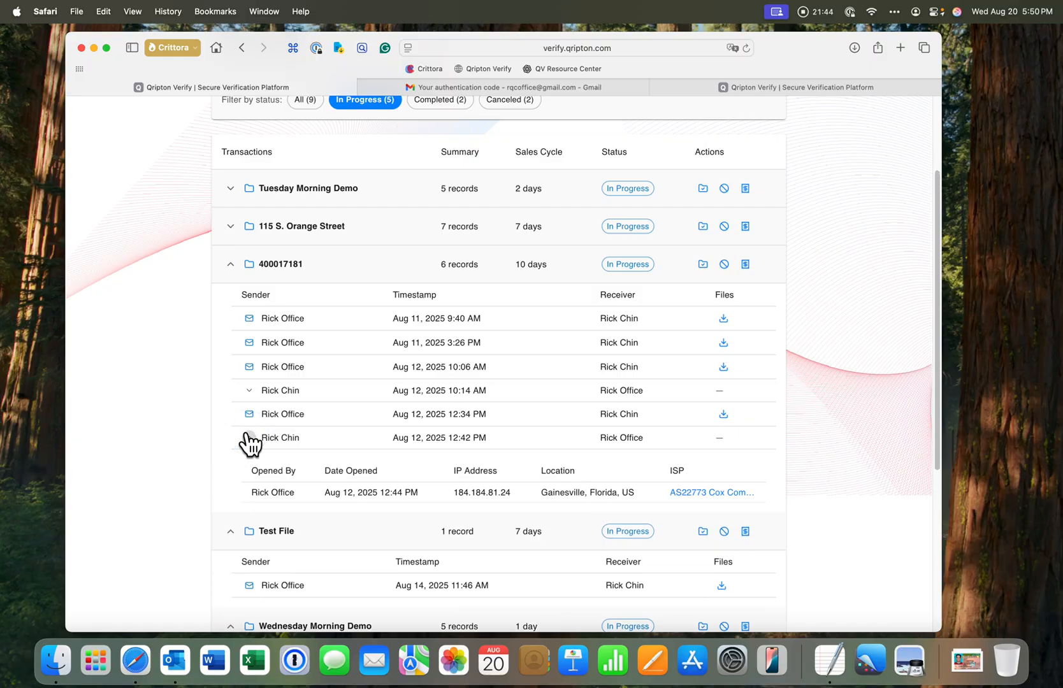
pyautogui.click(249, 390)
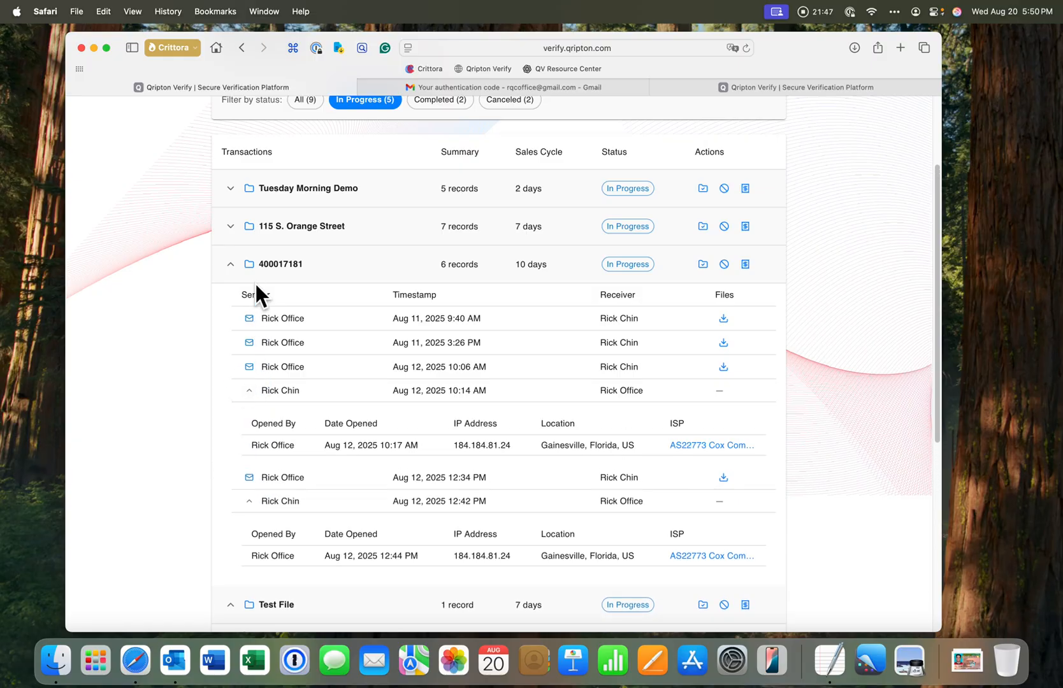
pyautogui.click(231, 226)
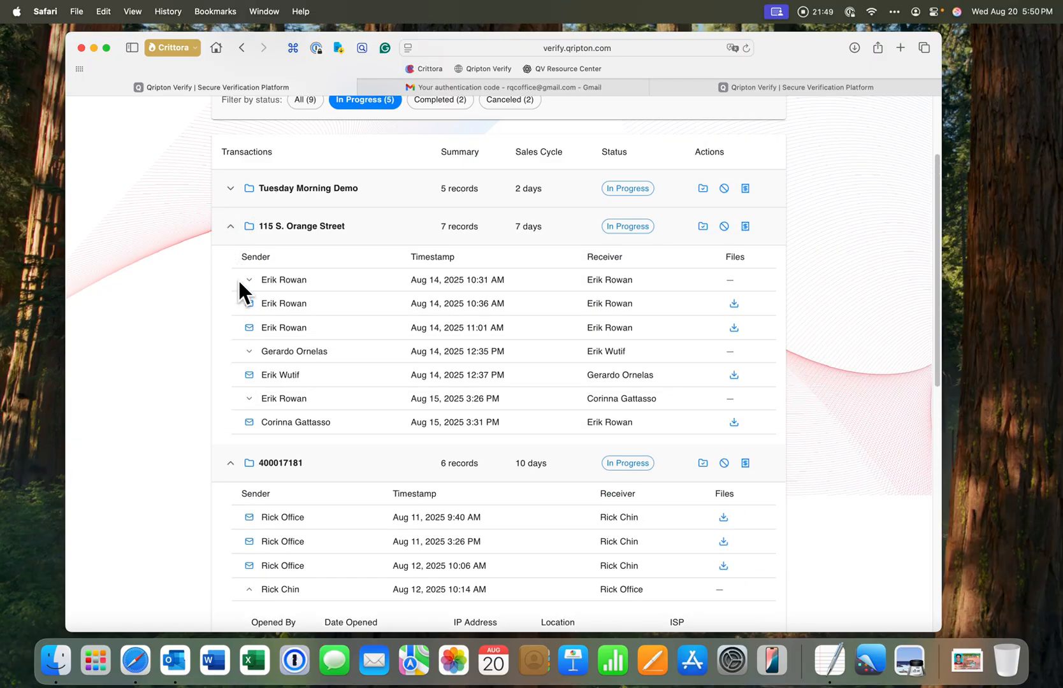
pyautogui.click(248, 352)
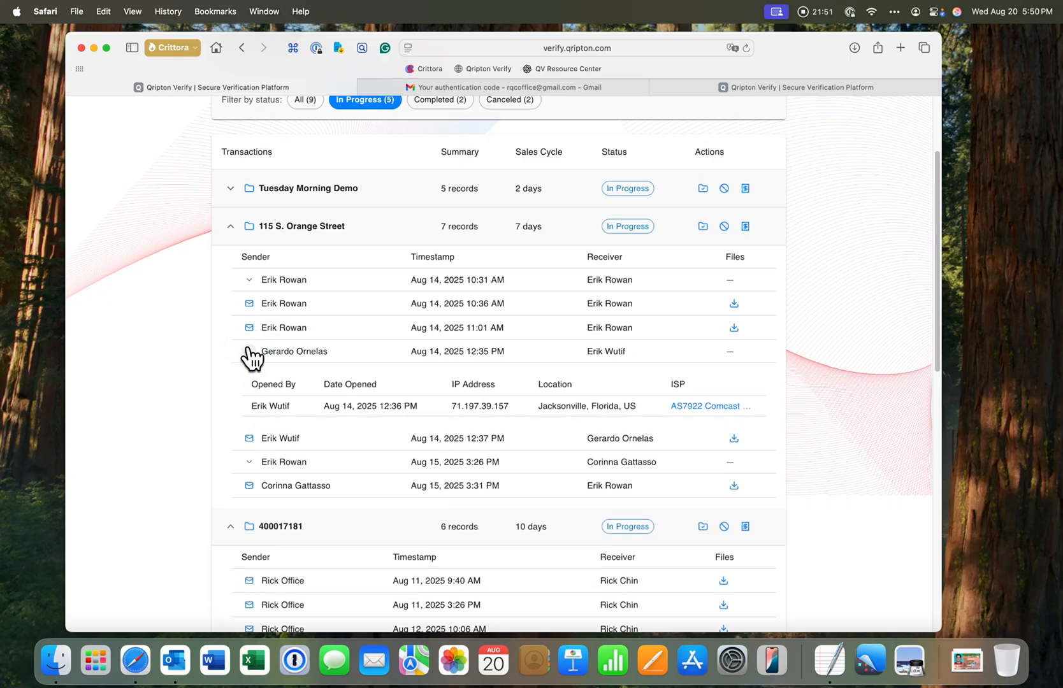
pyautogui.click(250, 462)
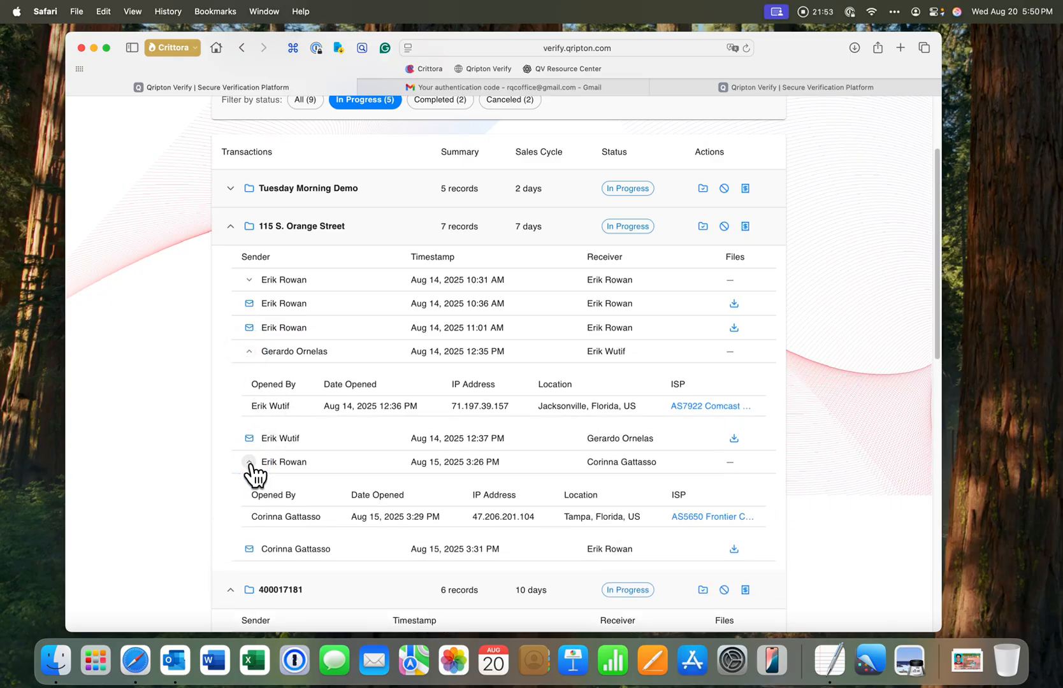
pyautogui.scroll(4, 278, 267)
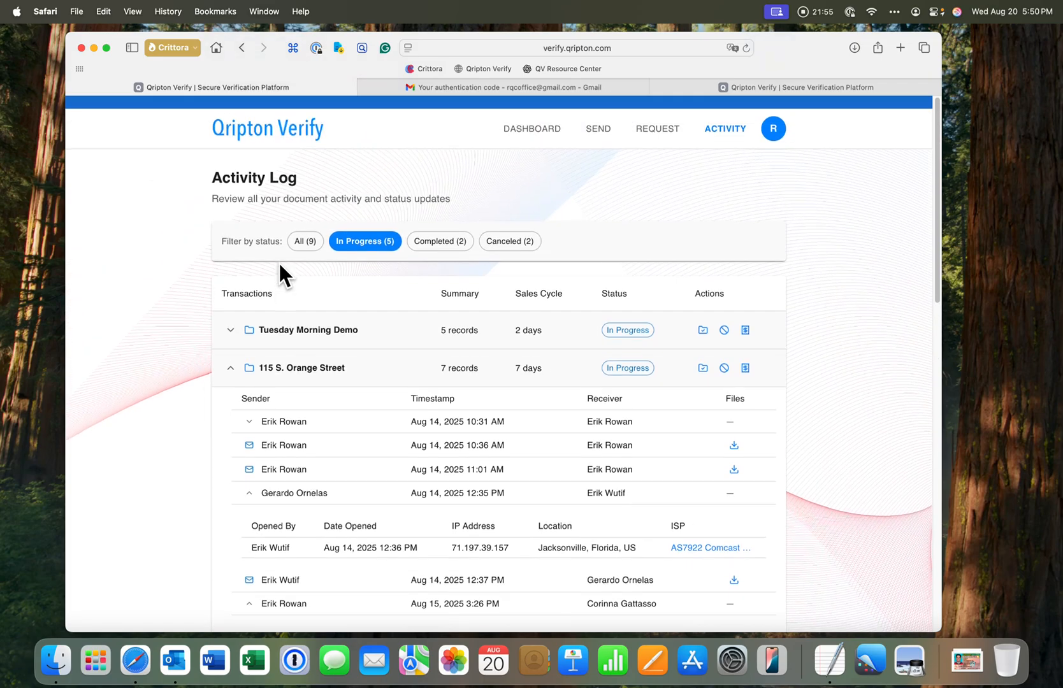
pyautogui.click(524, 122)
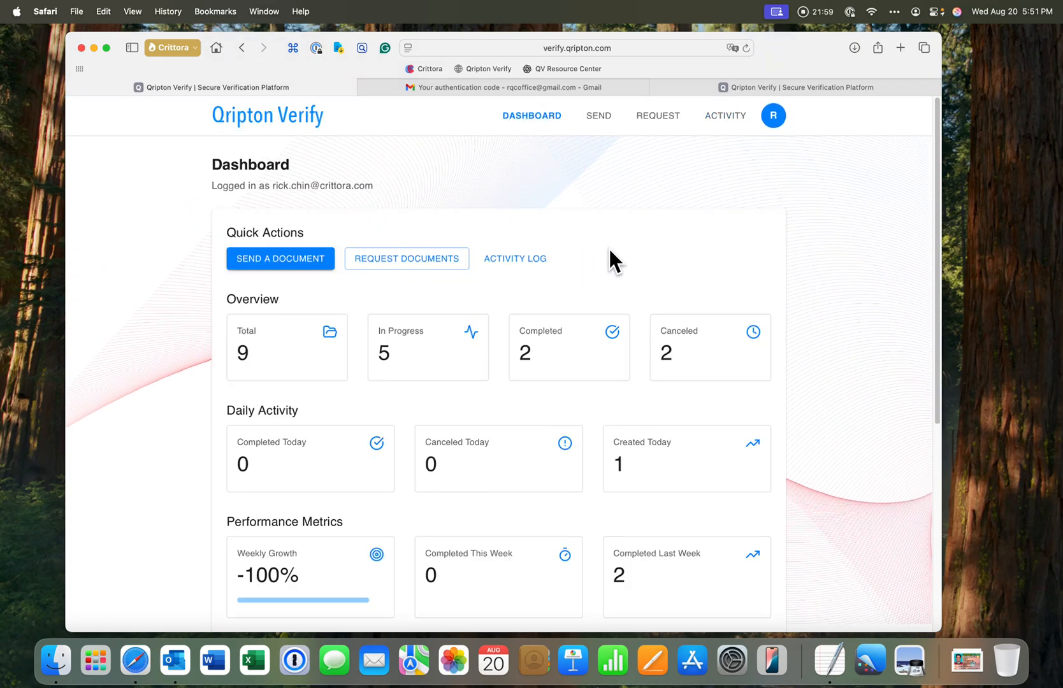